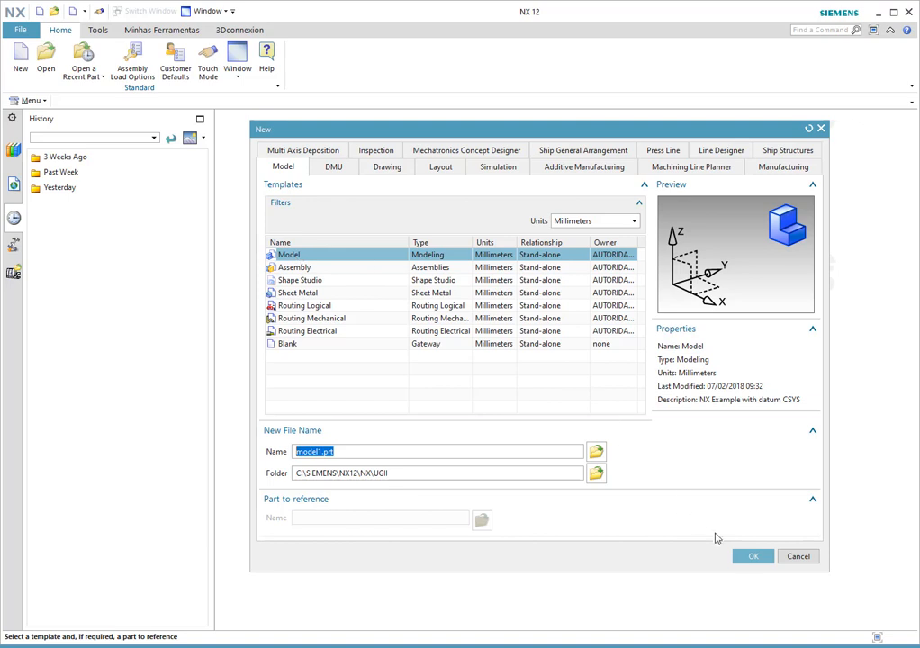
# Create a new millimetre part, model1.prt, from the Model template and display the curve tools.
pyautogui.click(752, 555)
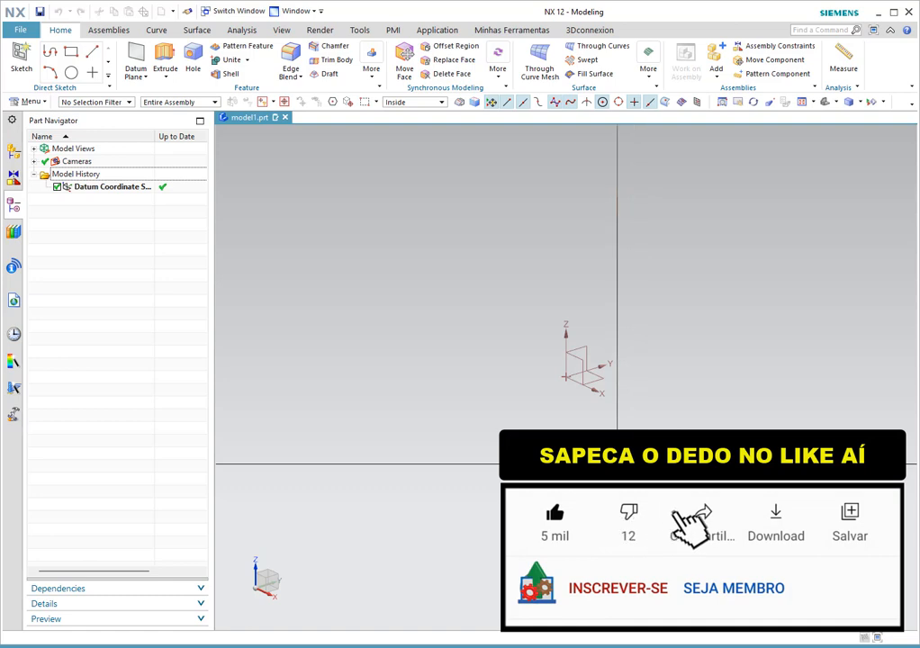
pyautogui.click(157, 30)
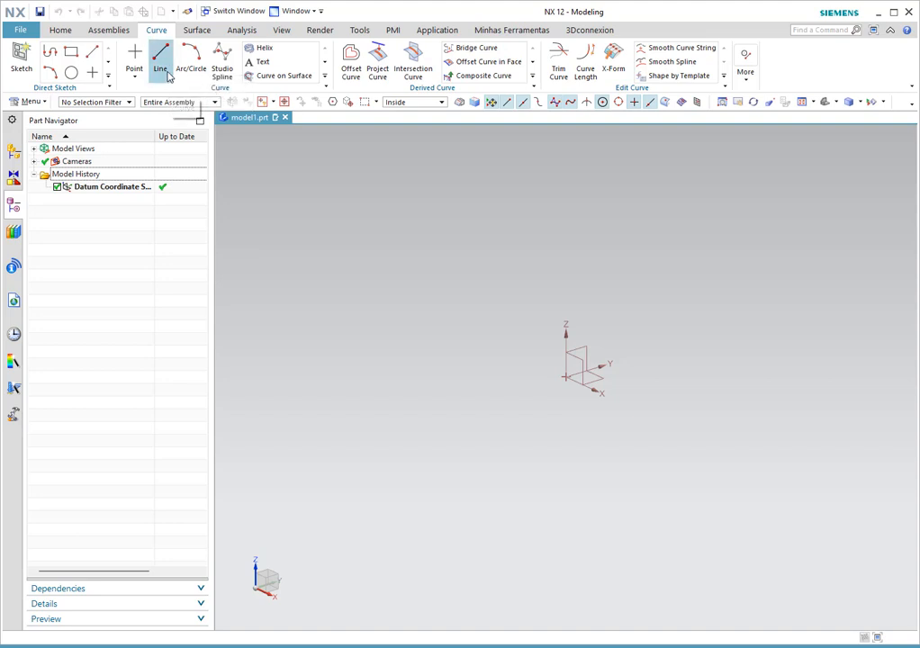
pyautogui.click(135, 80)
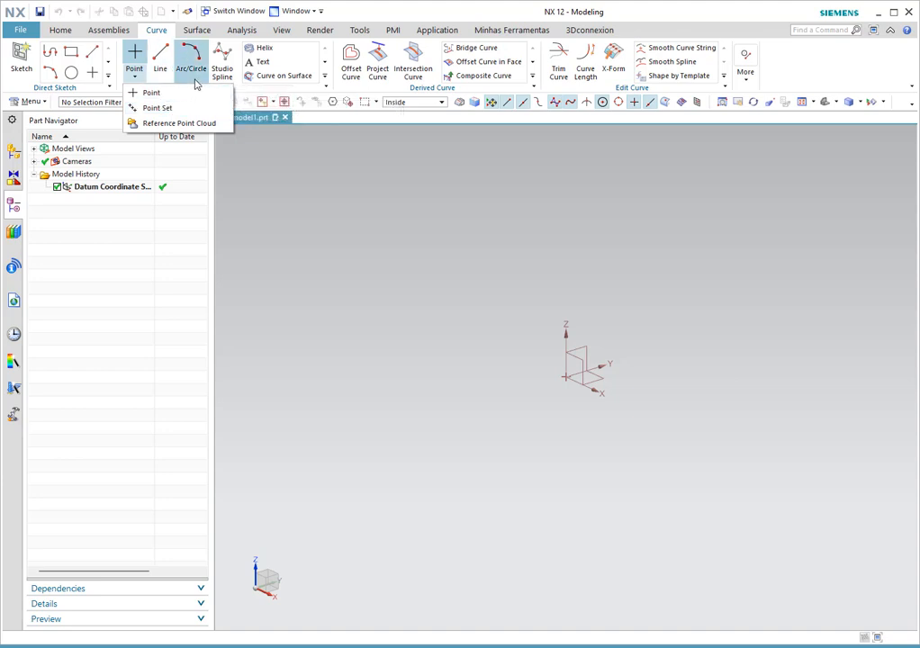
pyautogui.click(272, 88)
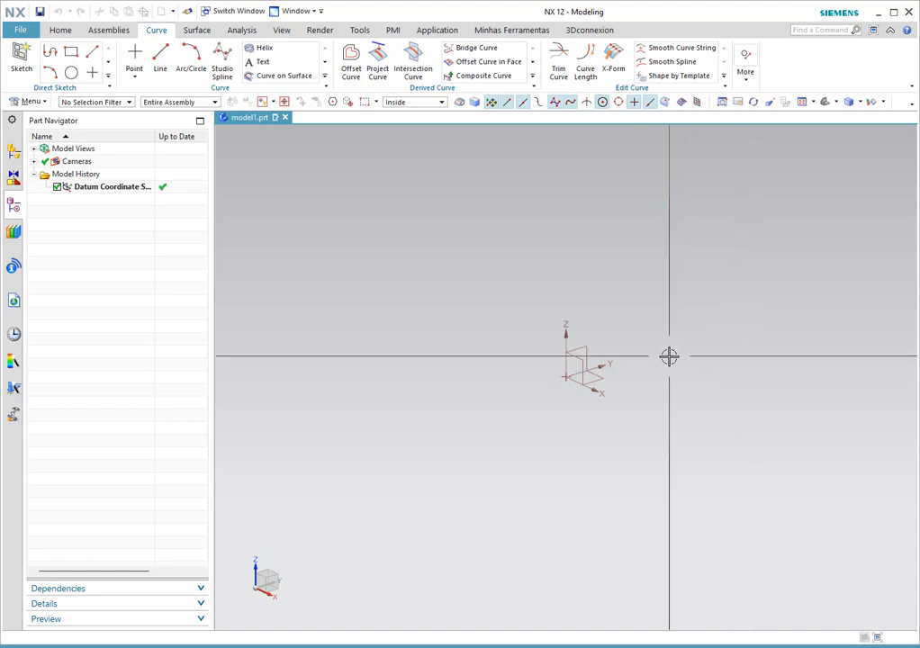
# Start the Point command and reset its settings to the defaults.
pyautogui.moveTo(667, 356); pyautogui.dragTo(684, 379, button='middle')
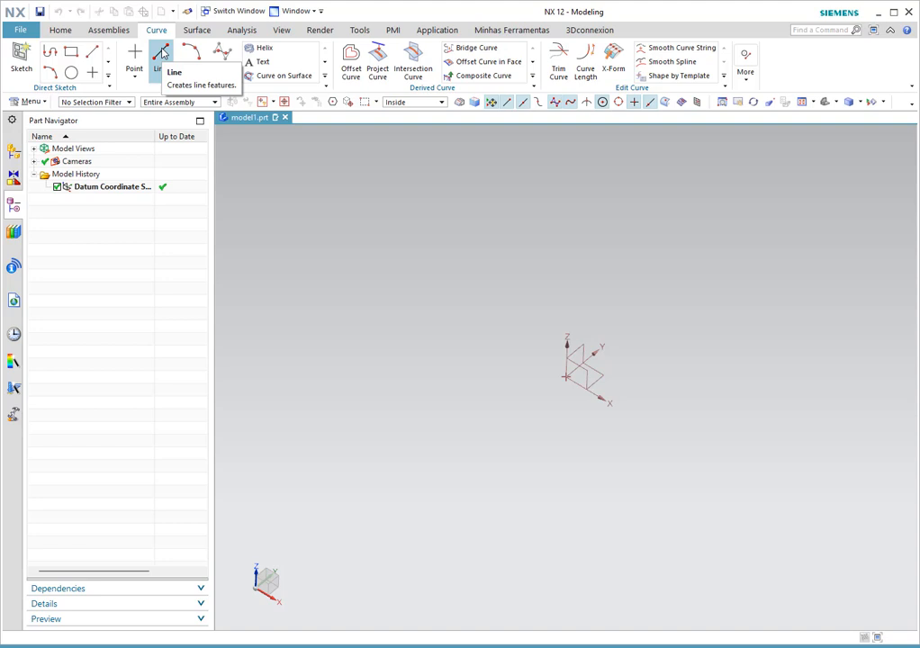
pyautogui.click(134, 56)
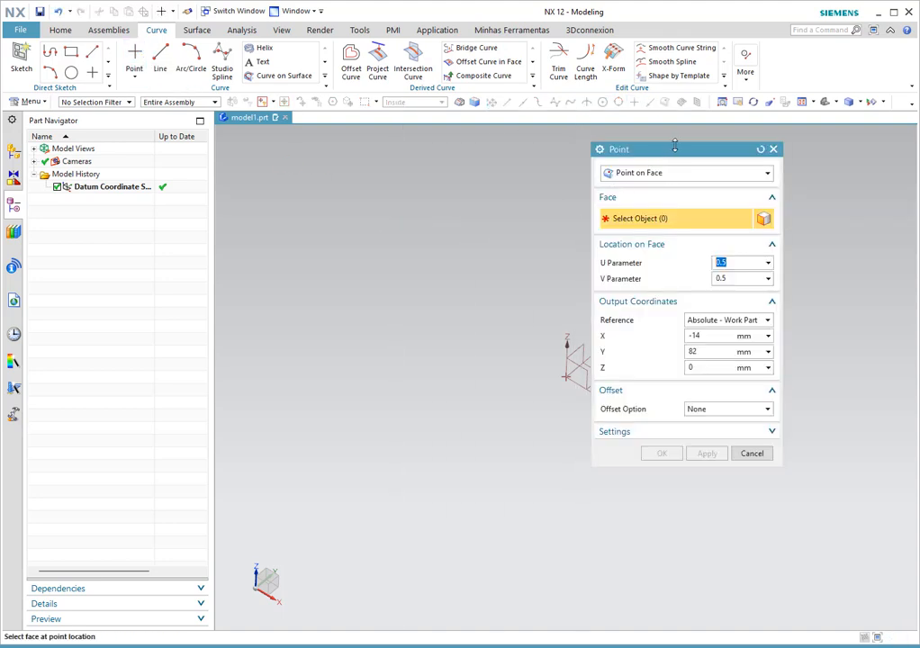
pyautogui.moveTo(678, 148); pyautogui.dragTo(345, 187)
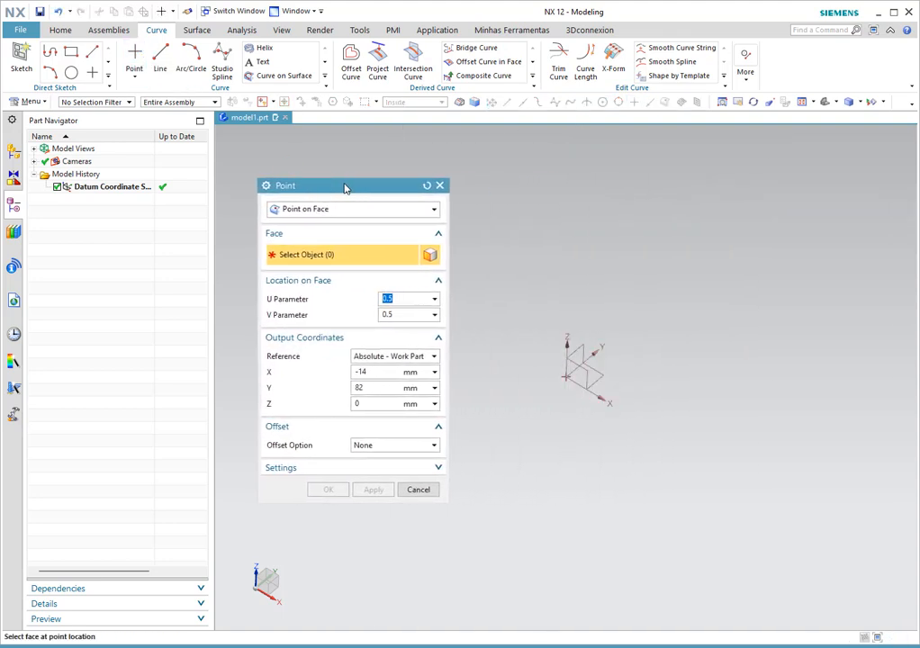
pyautogui.click(428, 187)
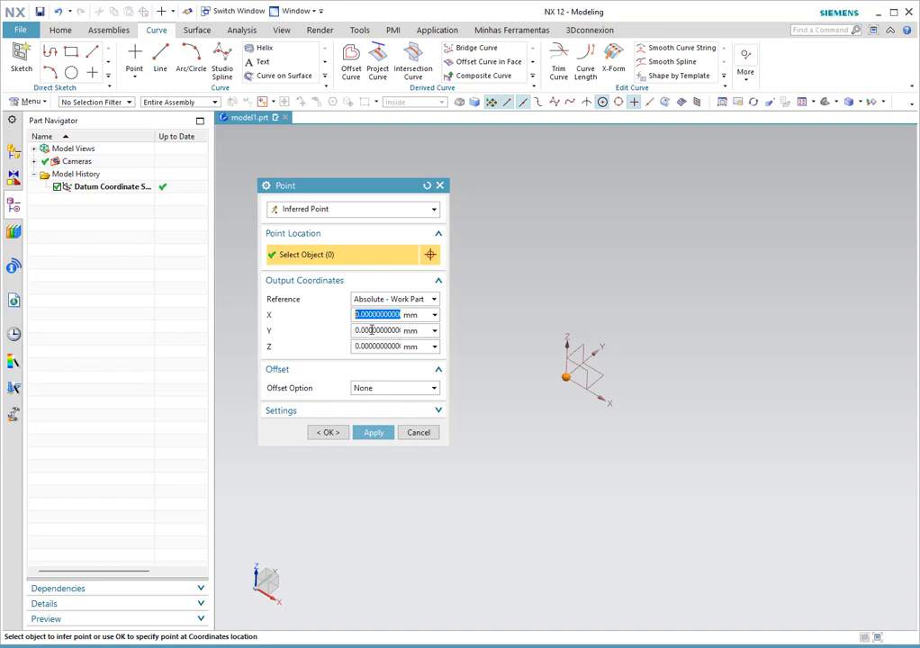
# Examine the point's offset options and its Associative setting, leaving the offset at None and associativity on.
pyautogui.click(378, 389)
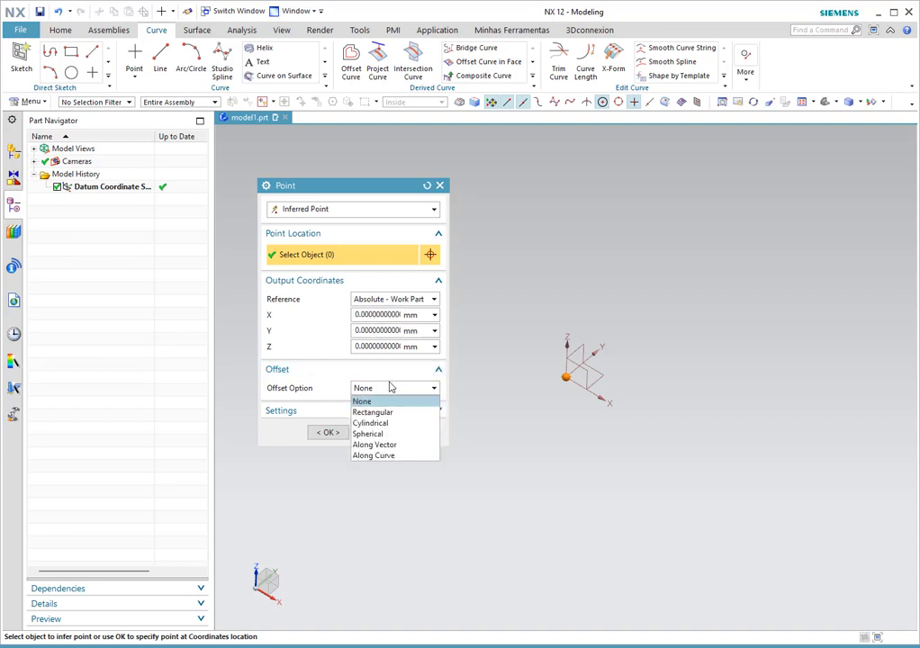
pyautogui.click(390, 385)
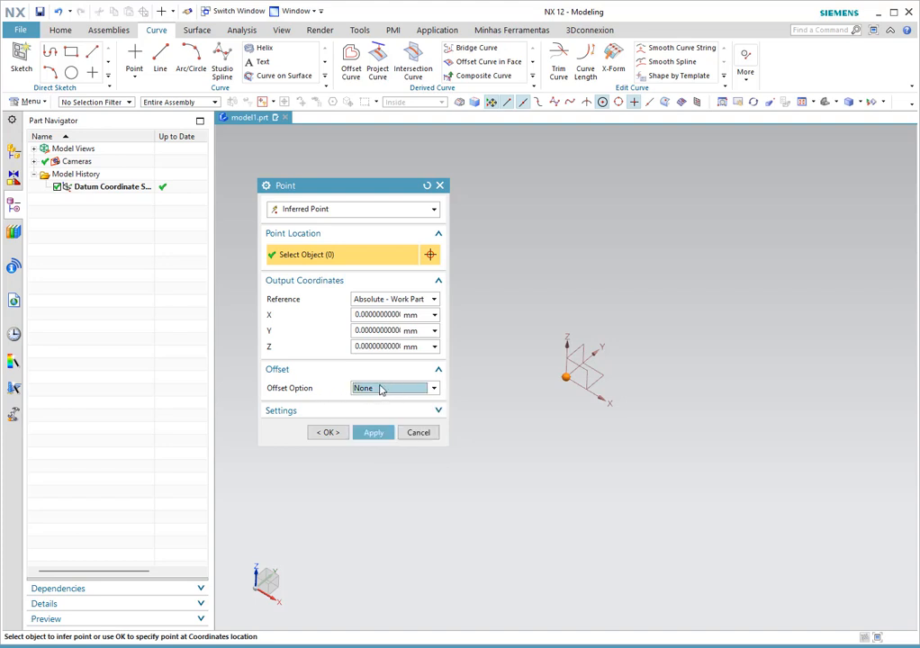
pyautogui.click(380, 388)
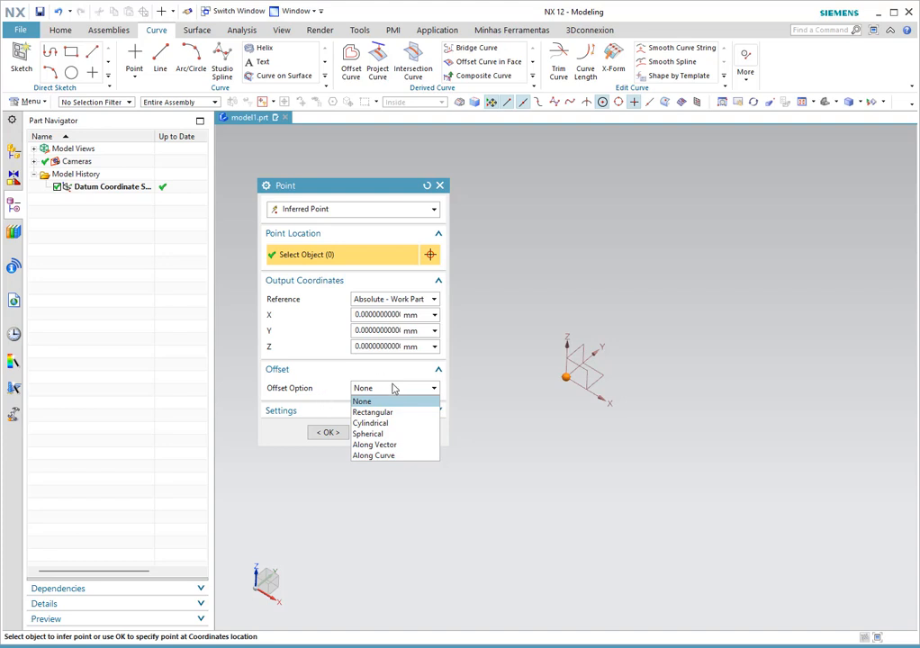
pyautogui.click(393, 386)
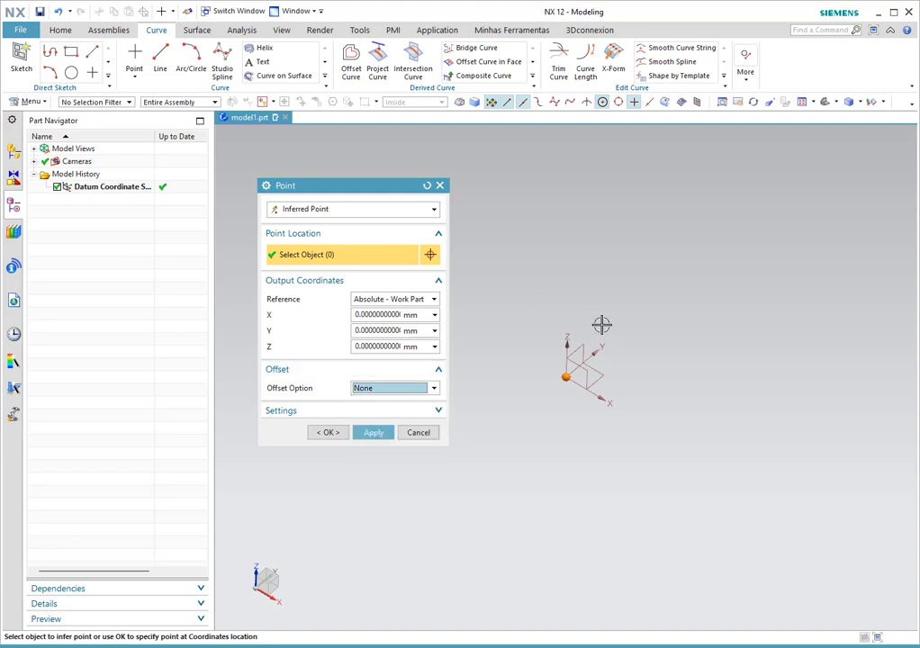
pyautogui.click(311, 414)
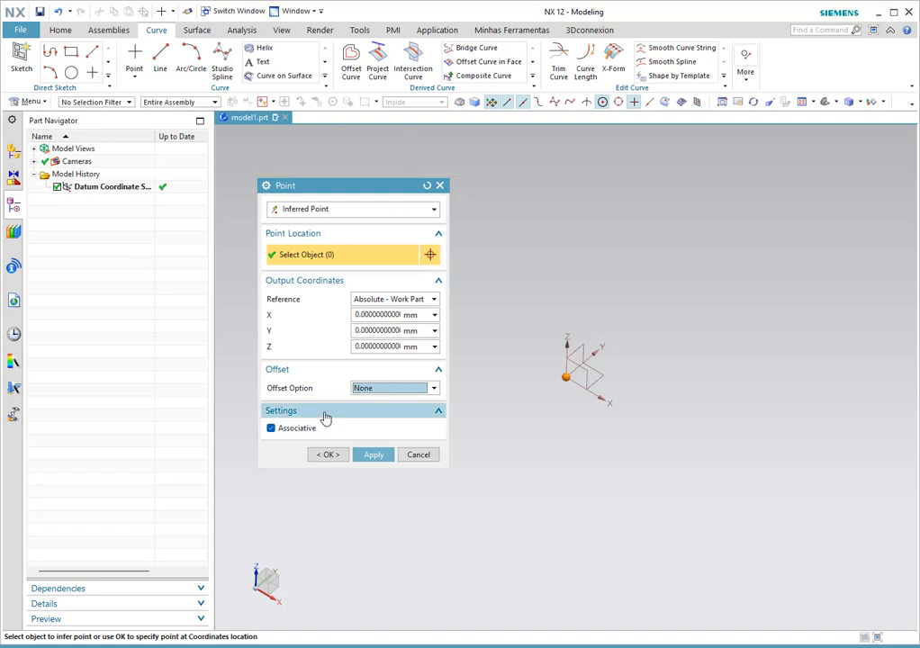
pyautogui.click(324, 414)
pyautogui.click(322, 413)
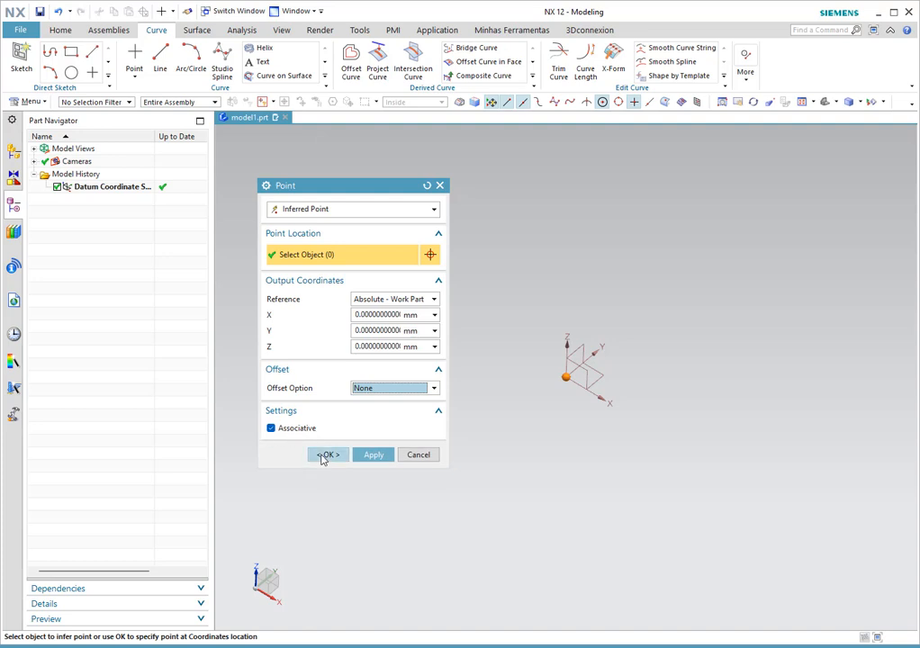
pyautogui.click(271, 430)
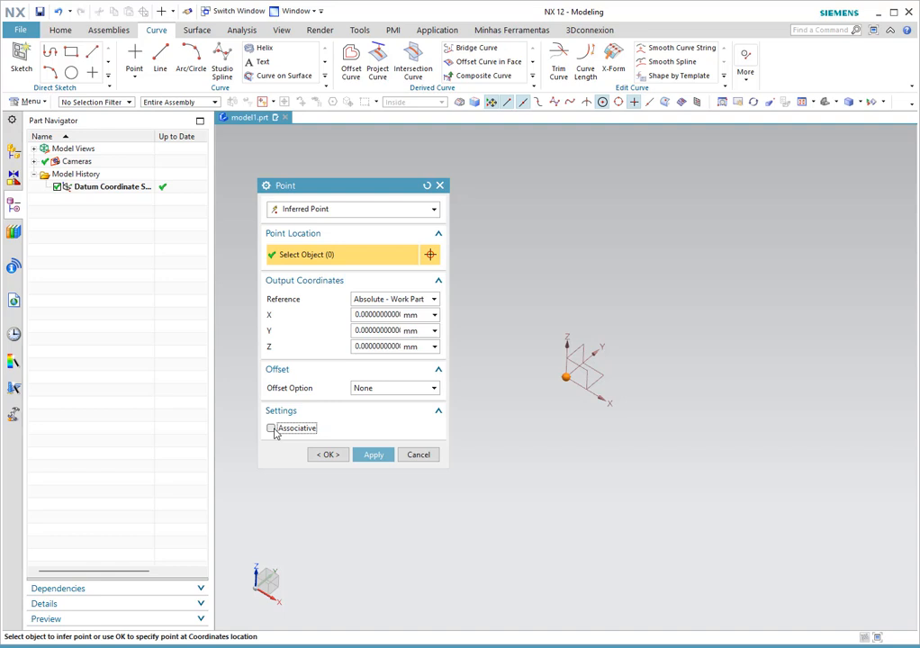
pyautogui.click(272, 430)
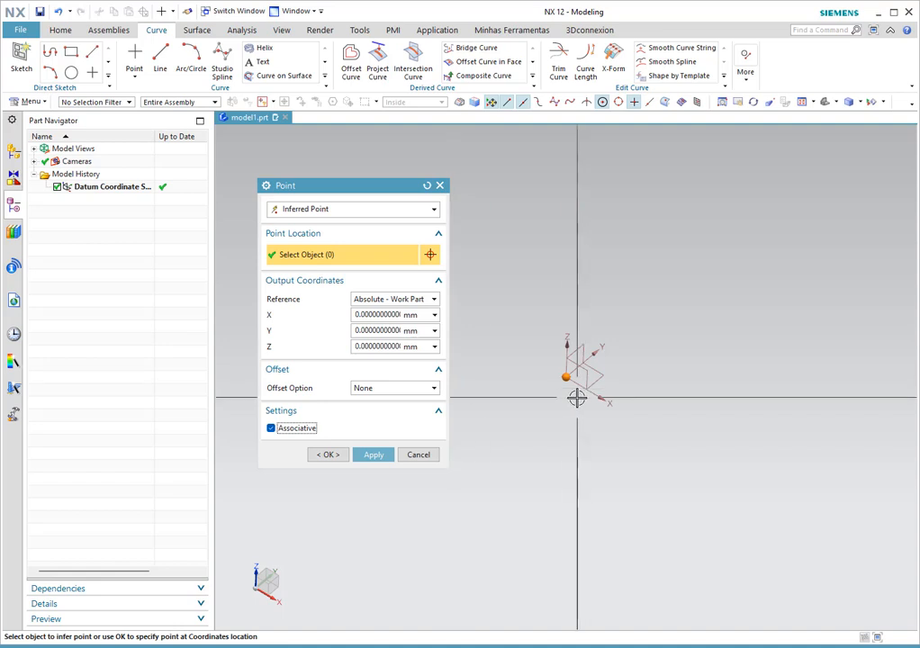
# Create an associative point at X 50, Y 30 and Z 0 mm in absolute work part coordinates.
pyautogui.click(390, 314)
pyautogui.write('50')
pyautogui.press('Tab')
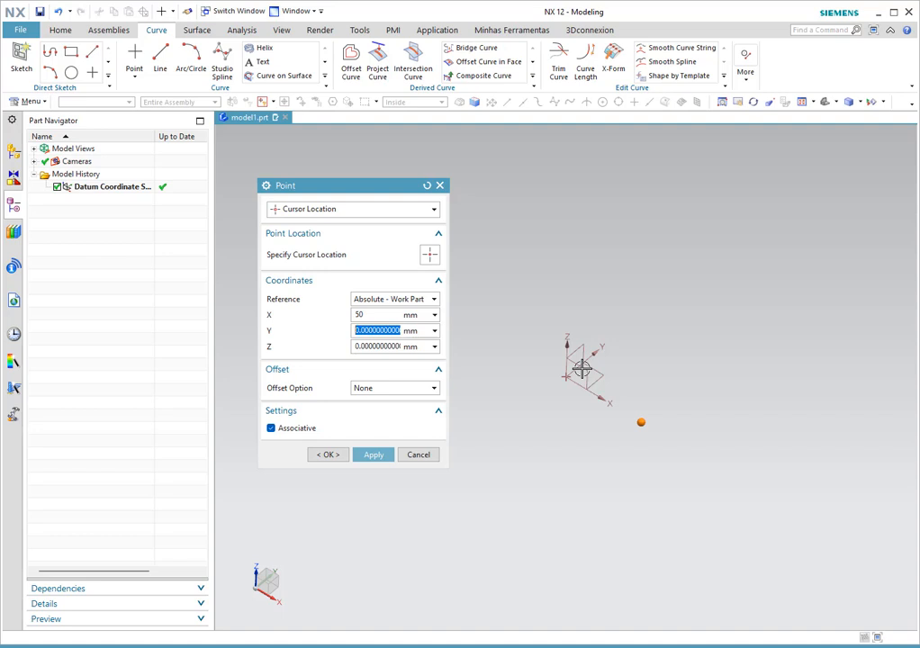
pyautogui.write('30')
pyautogui.press('Tab')
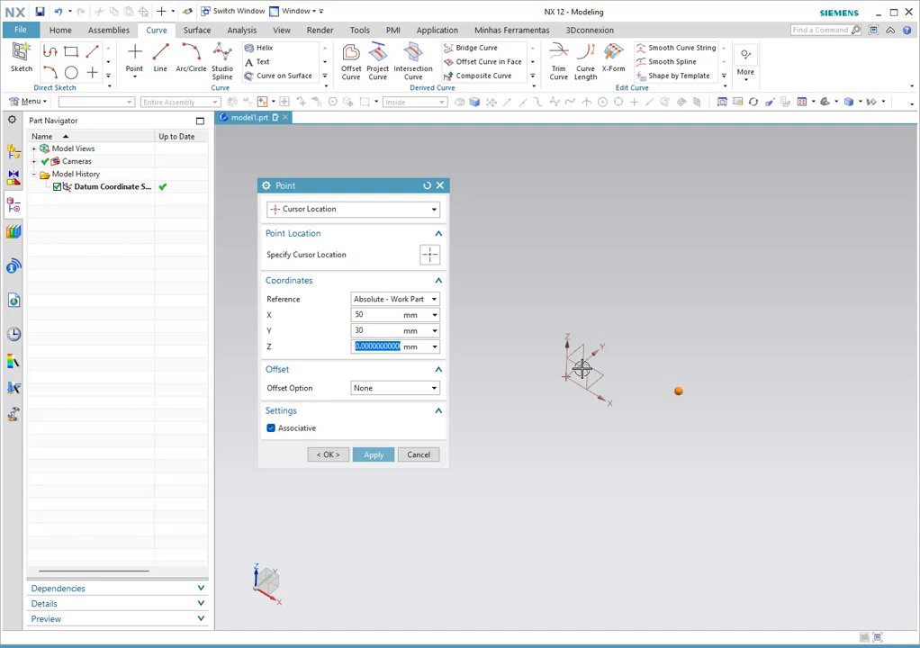
pyautogui.click(374, 455)
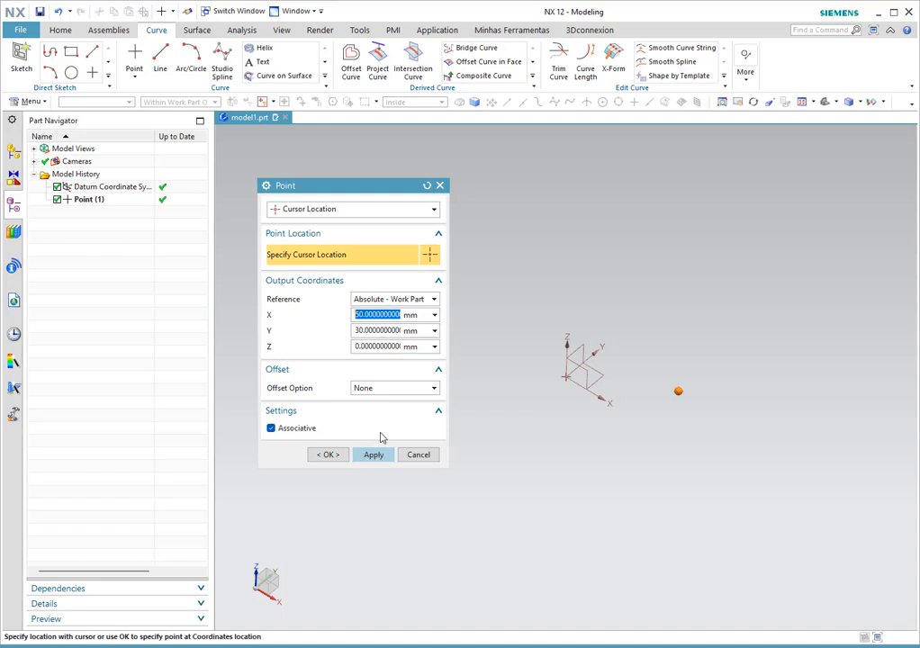
# Create a second associative point at X 50, Y 30 and Z 50 mm and finish the Point command.
pyautogui.click(363, 346)
pyautogui.write('50')
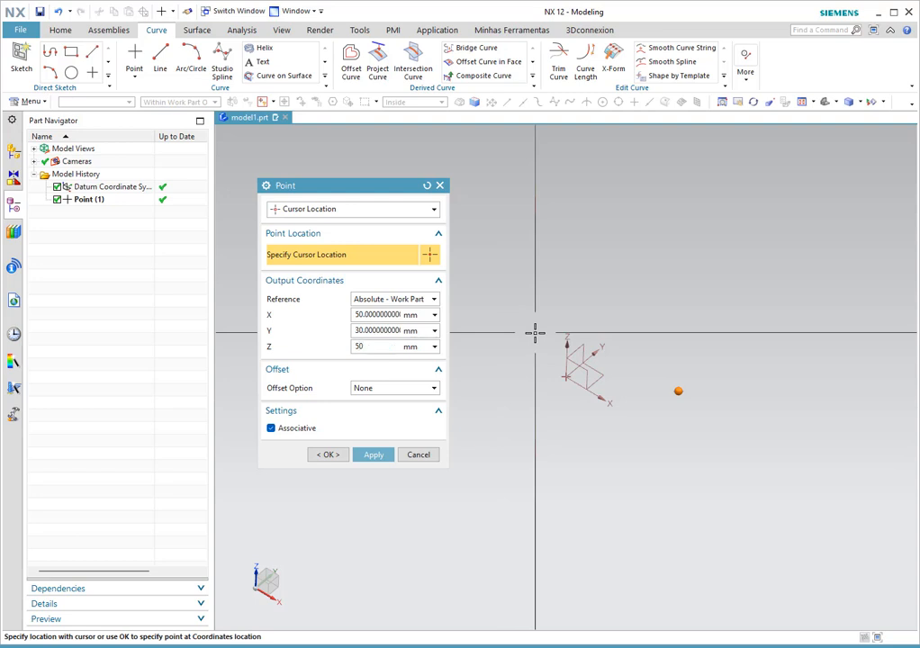
pyautogui.press('Tab')
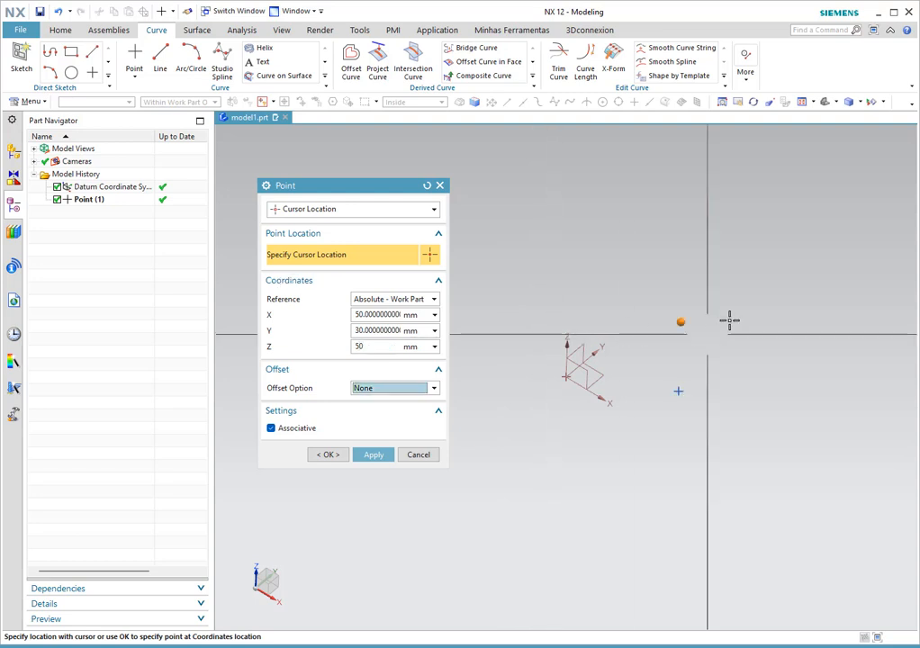
pyautogui.click(363, 457)
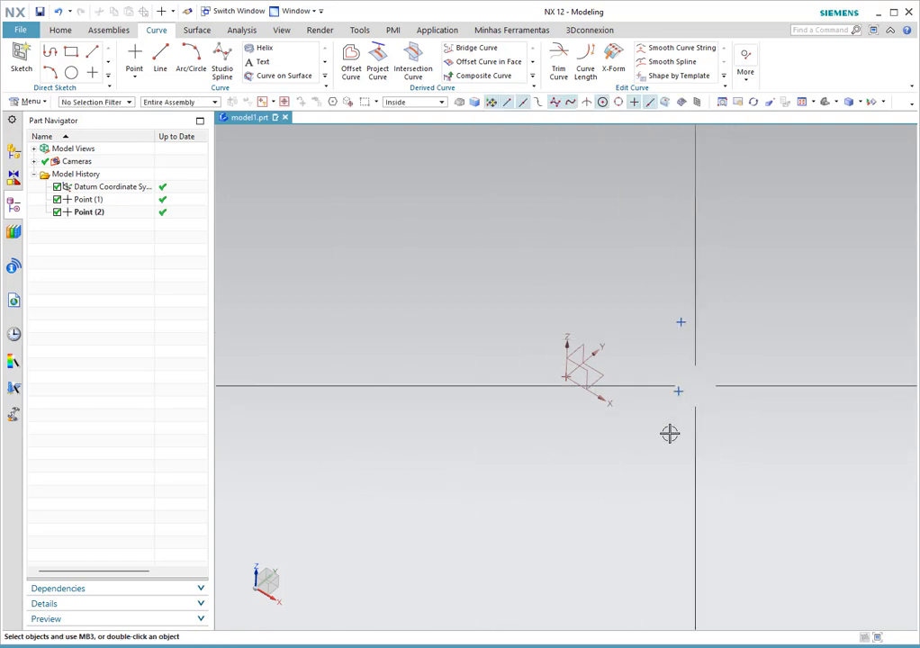
pyautogui.moveTo(655, 285); pyautogui.dragTo(756, 419)
pyautogui.press('Escape')
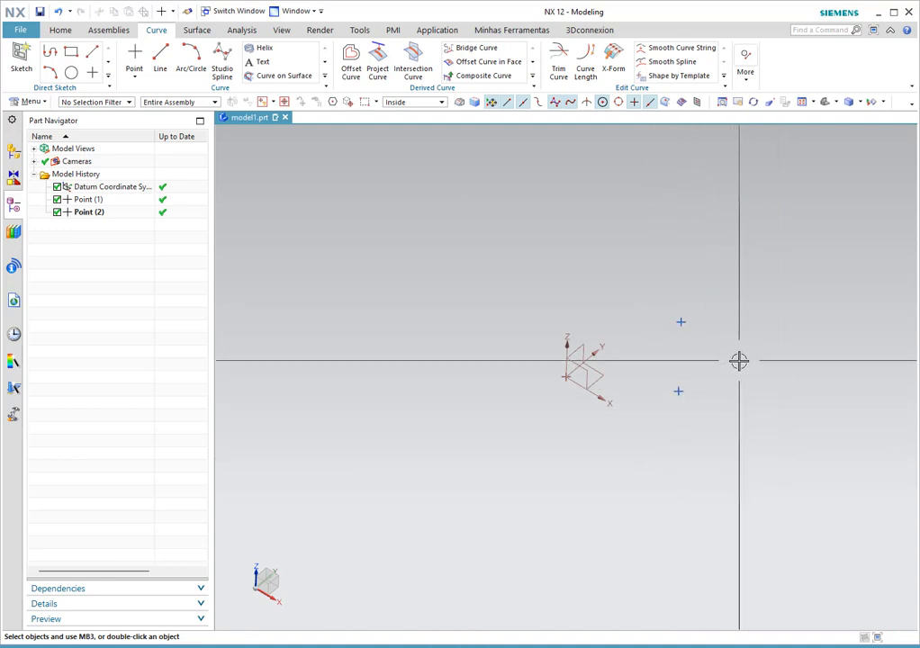
# Open the first point's definition to review its editable coordinates, and close it without changes.
pyautogui.keyDown('shift'); pyautogui.moveTo(738, 361); pyautogui.dragTo(676, 354, button='middle'); pyautogui.keyUp('shift')
pyautogui.scroll(3, 657, 333)
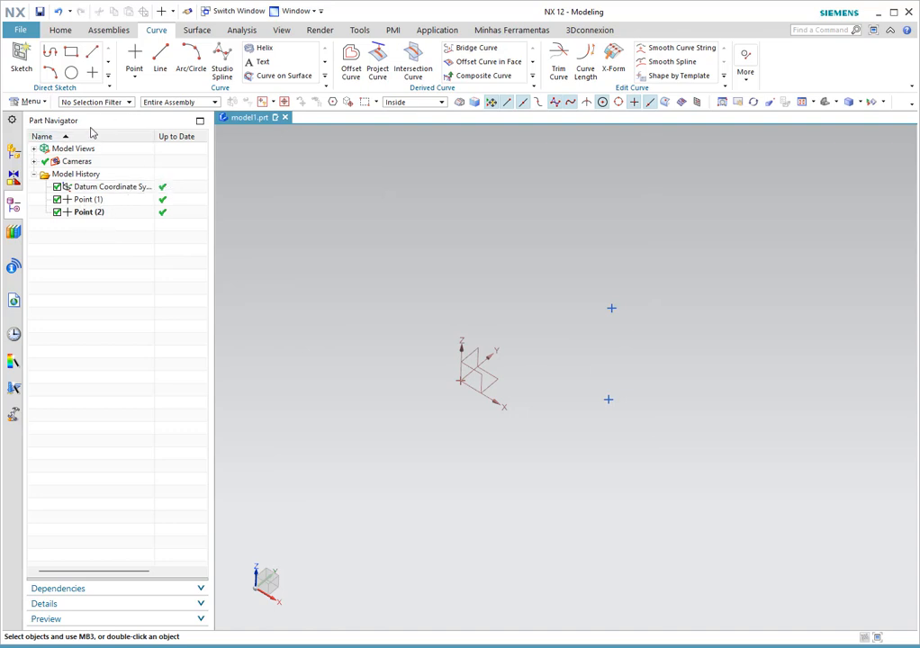
pyautogui.doubleClick(88, 199)
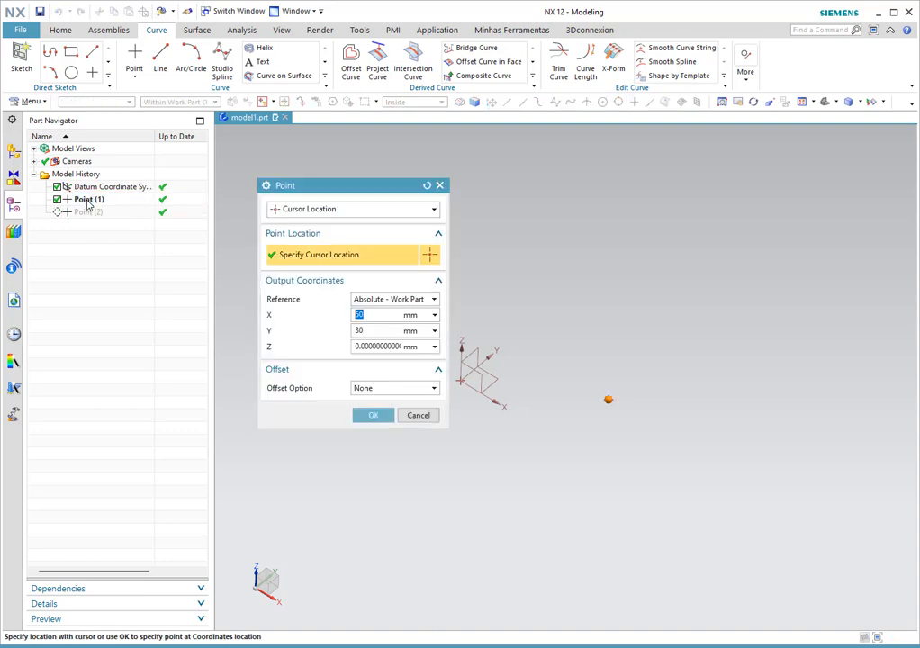
pyautogui.click(372, 314)
pyautogui.click(418, 416)
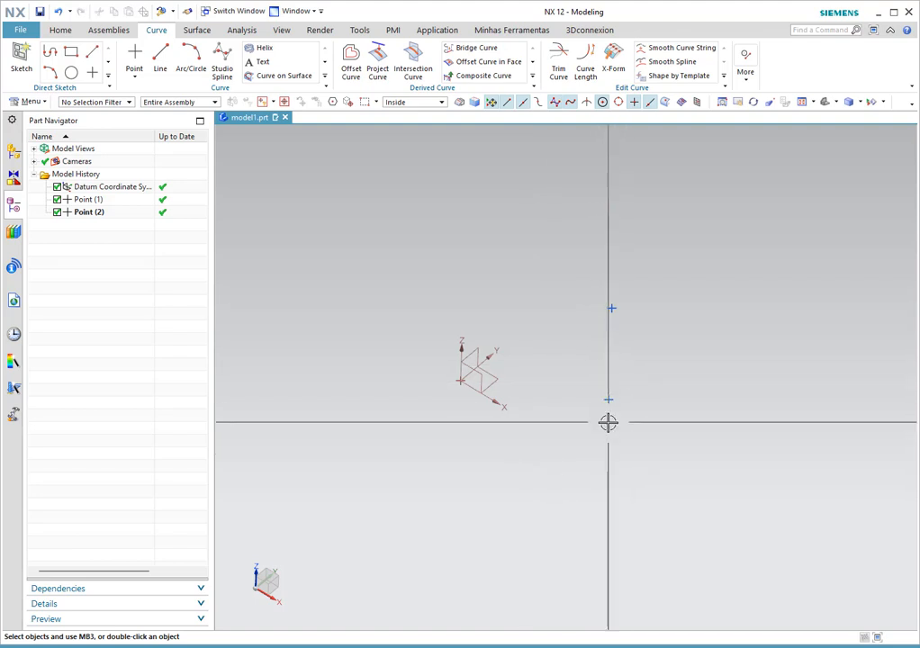
# Start the Line command with its settings reset to the defaults and review the available start and end options.
pyautogui.click(163, 61)
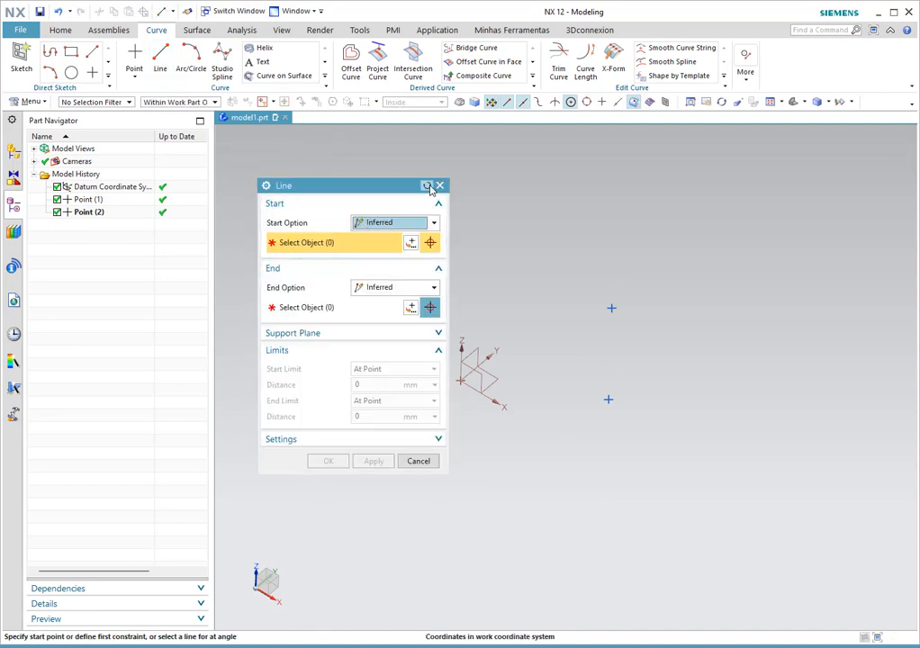
pyautogui.click(429, 186)
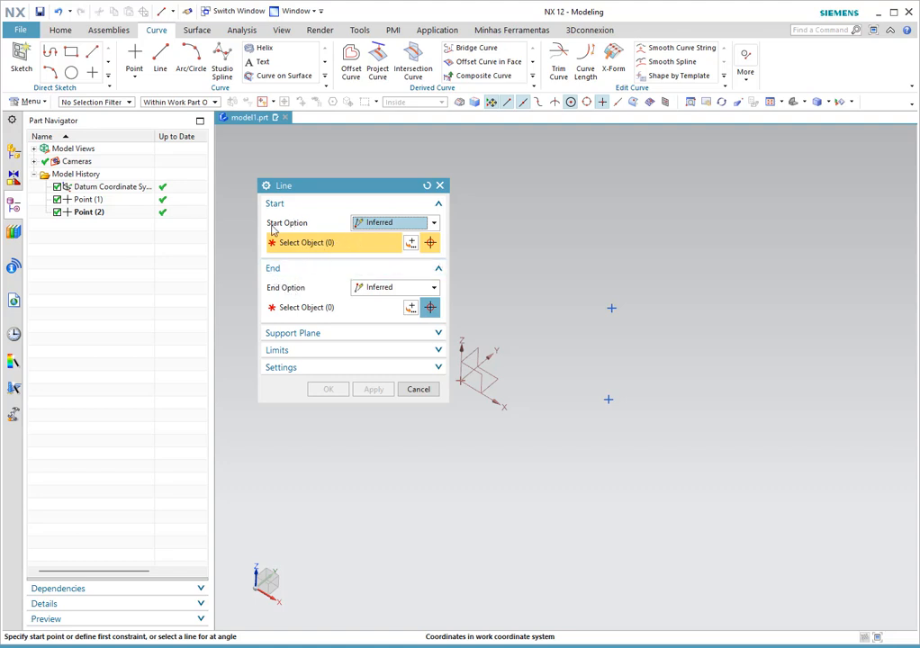
pyautogui.click(384, 223)
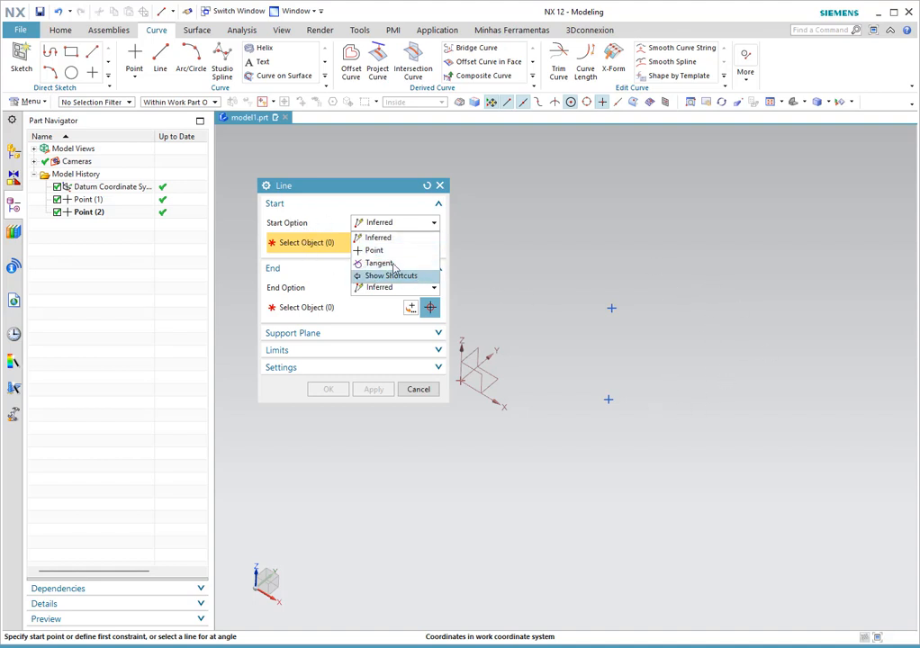
pyautogui.click(307, 244)
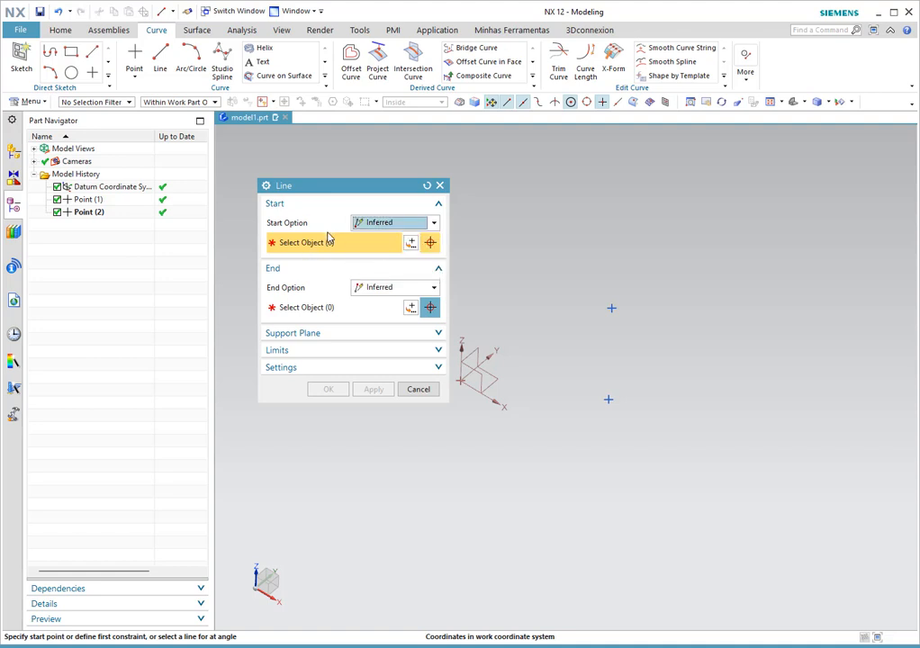
pyautogui.click(379, 288)
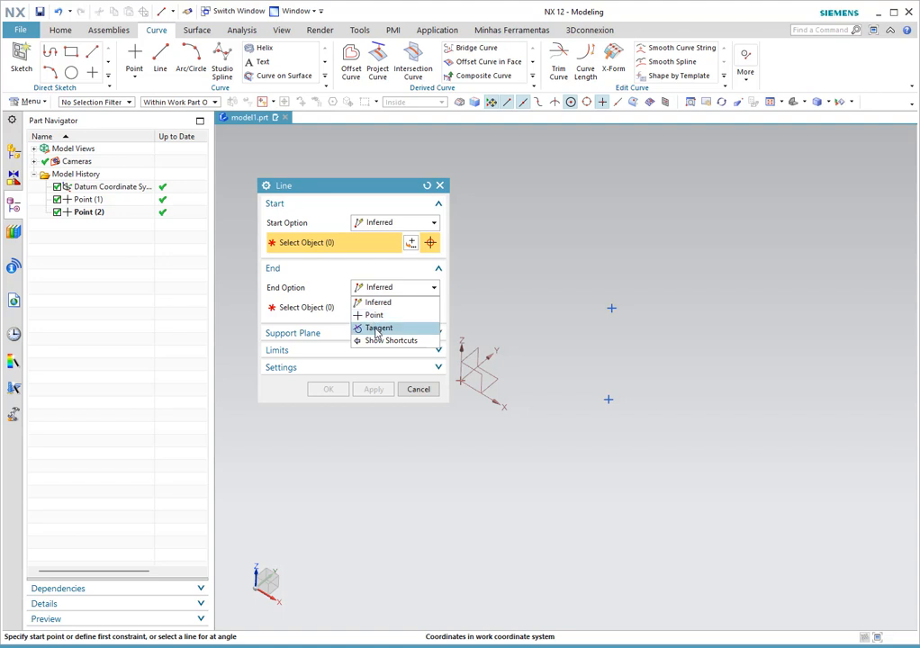
pyautogui.click(298, 308)
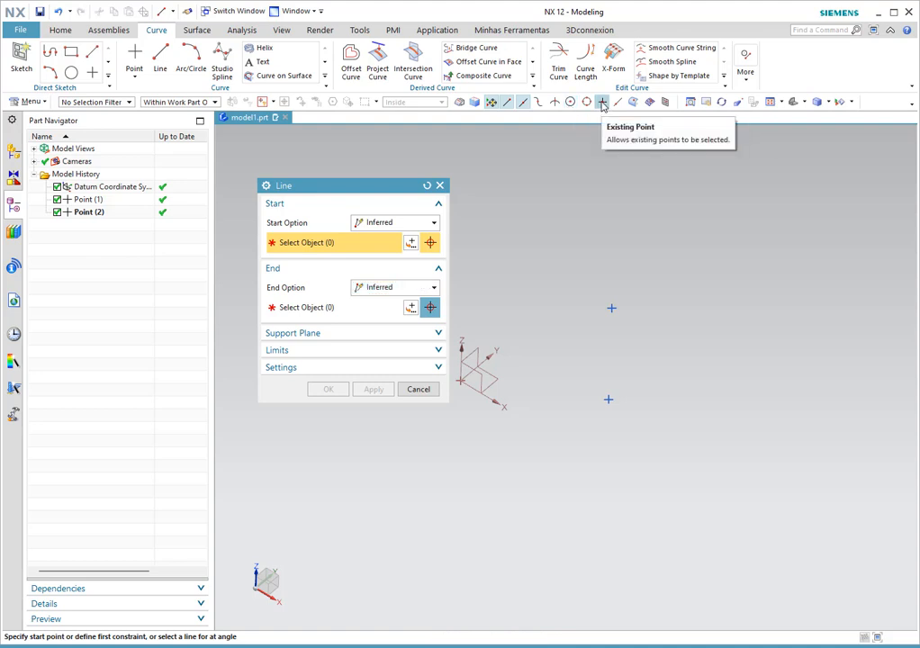
# Define an associative line from the lower point to the upper point and review its start and end limit distances.
pyautogui.click(609, 398)
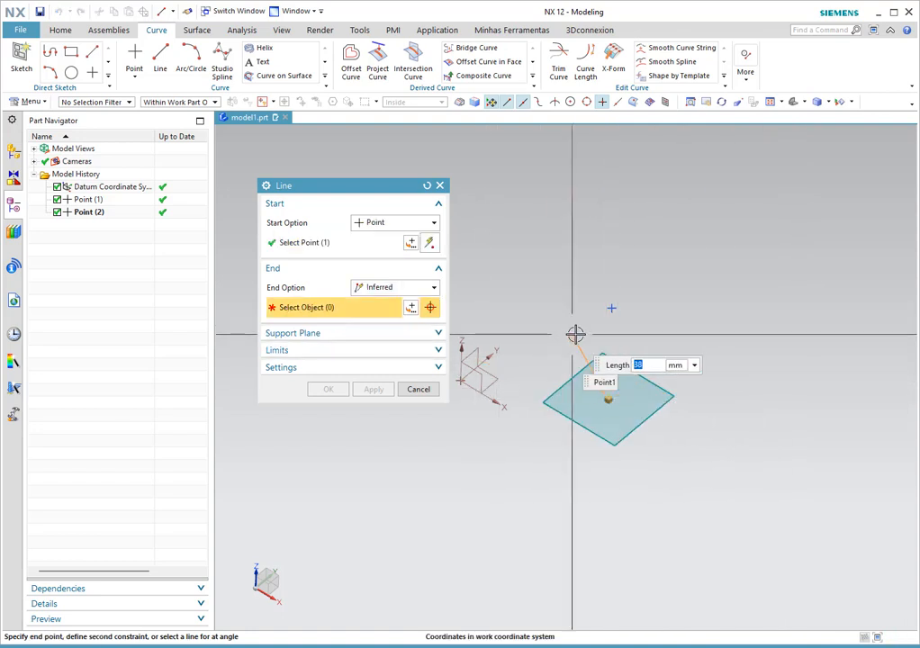
pyautogui.click(611, 309)
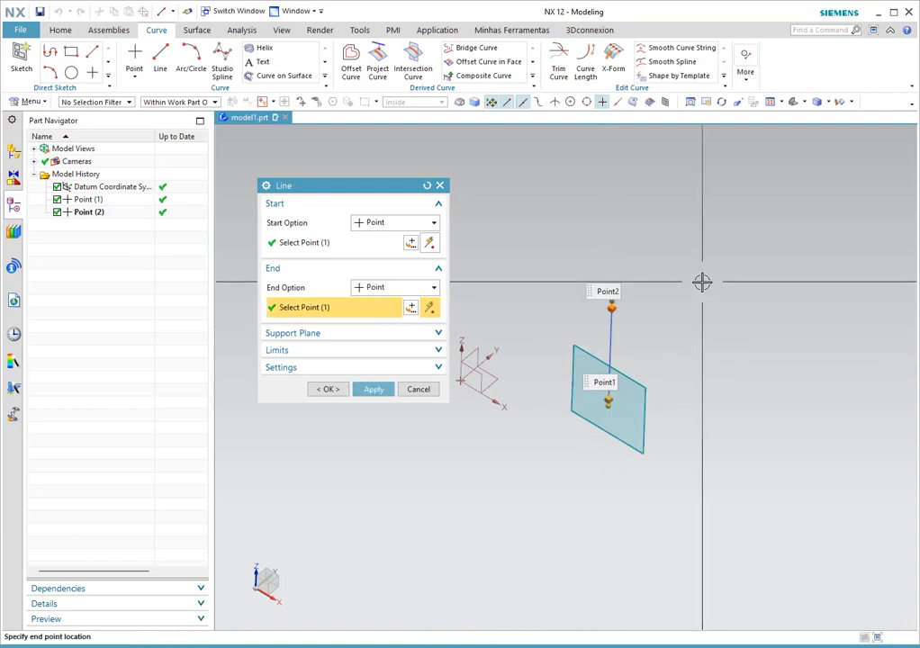
pyautogui.click(279, 371)
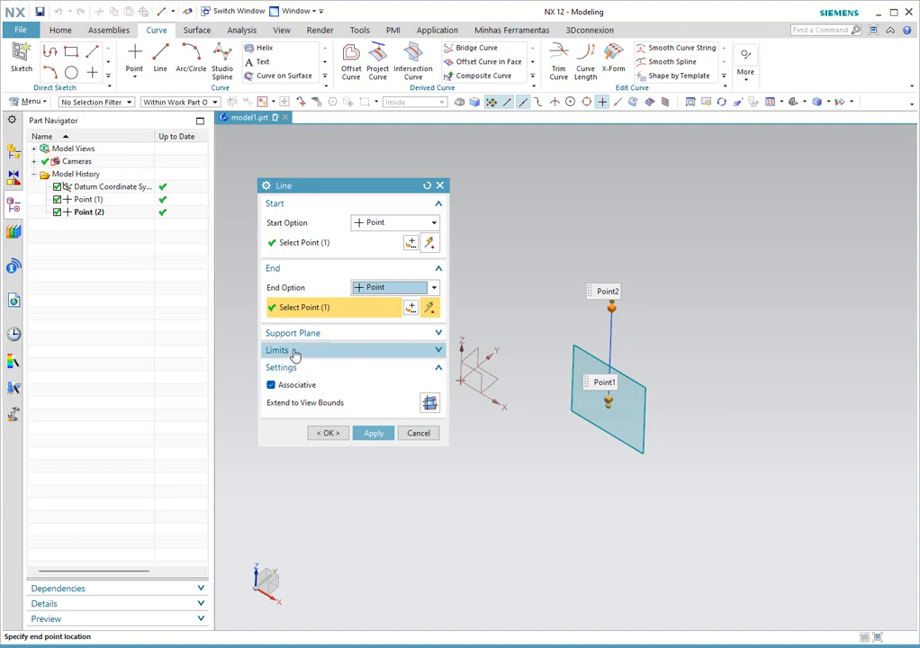
pyautogui.click(294, 352)
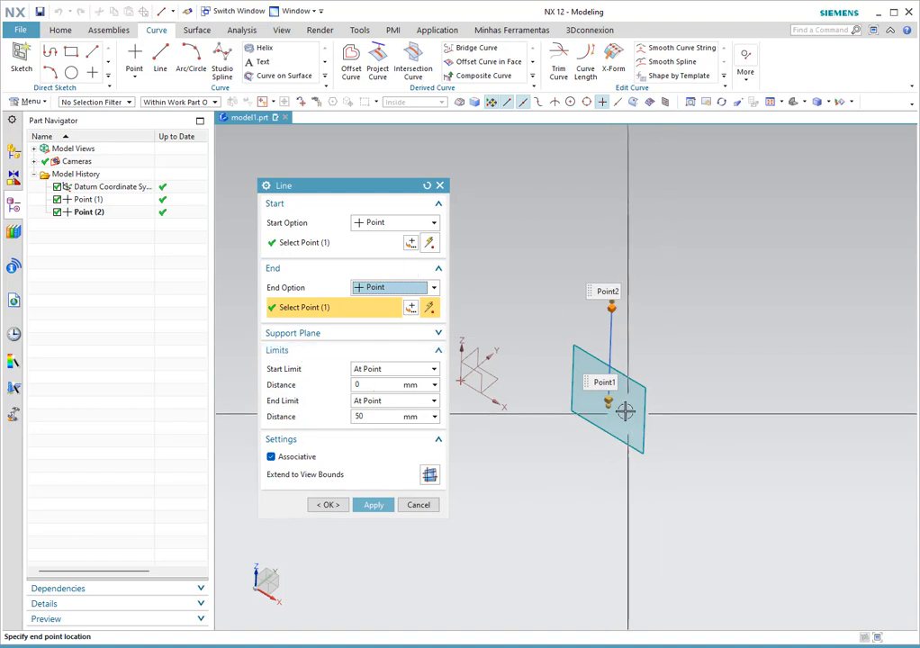
pyautogui.click(367, 385)
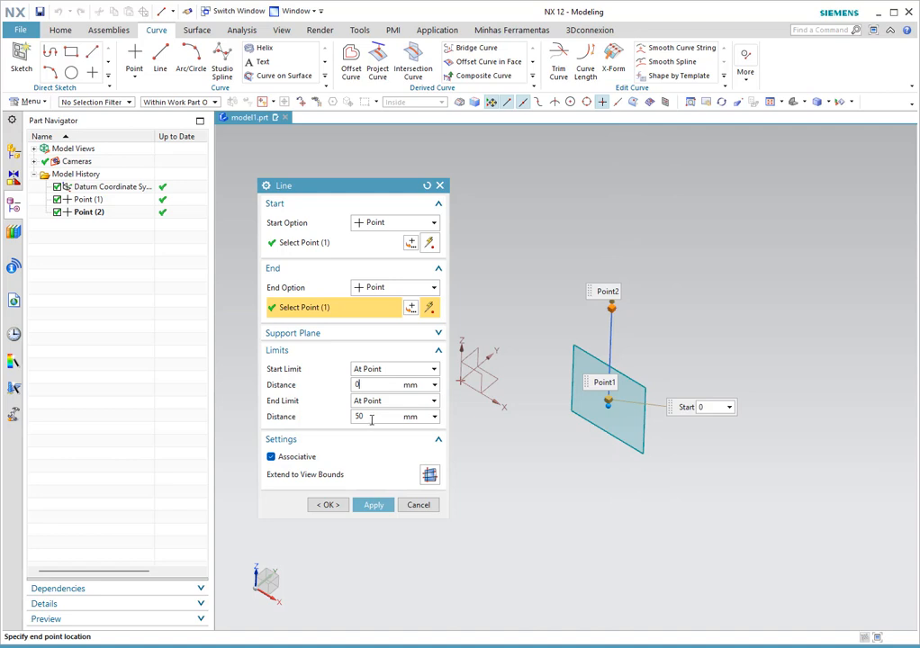
pyautogui.click(371, 417)
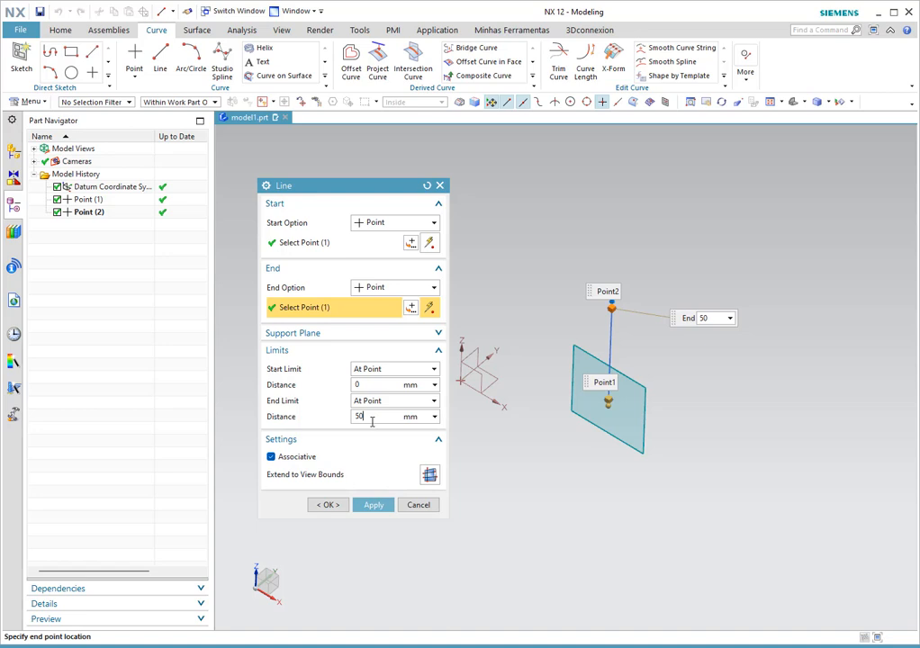
# Set the line's end limit distance to 70 mm and move the end point's label clear of the extended line.
pyautogui.moveTo(372, 417); pyautogui.dragTo(344, 418)
pyautogui.write('70')
pyautogui.press('Tab')
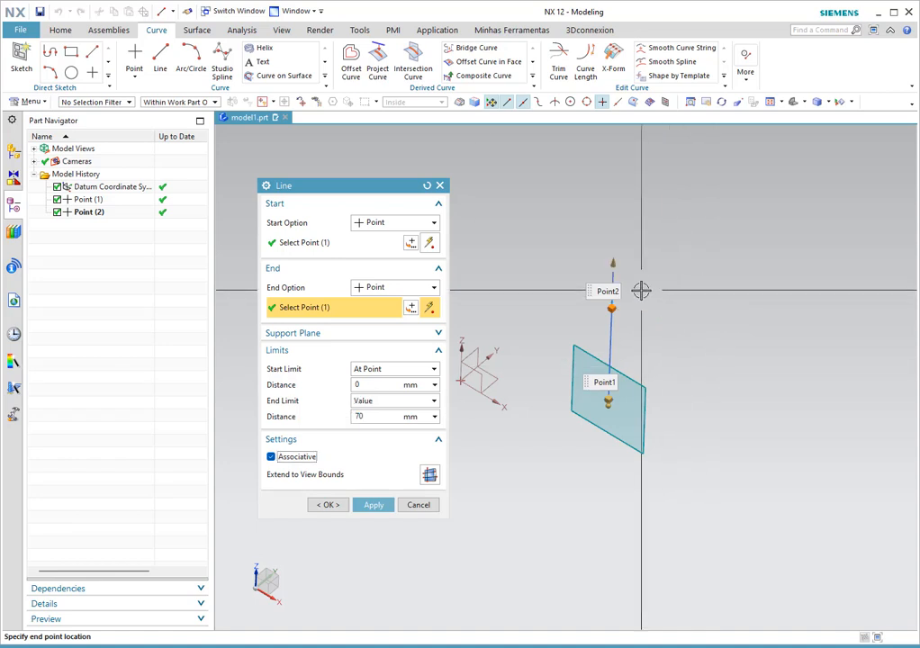
pyautogui.moveTo(587, 281); pyautogui.dragTo(555, 253)
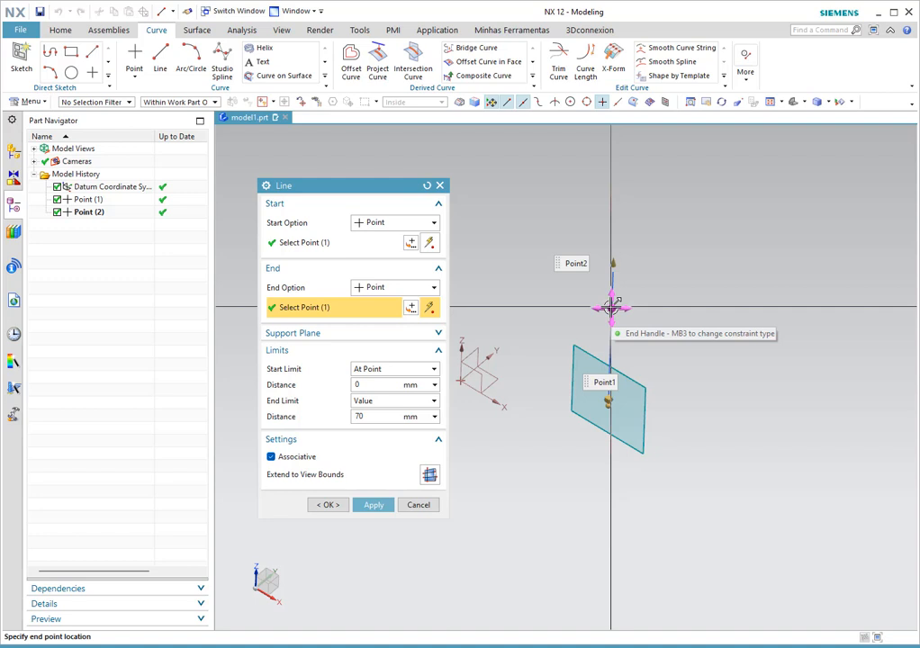
# Set the line's end limit distance to 50 mm and create the line.
pyautogui.click(384, 417)
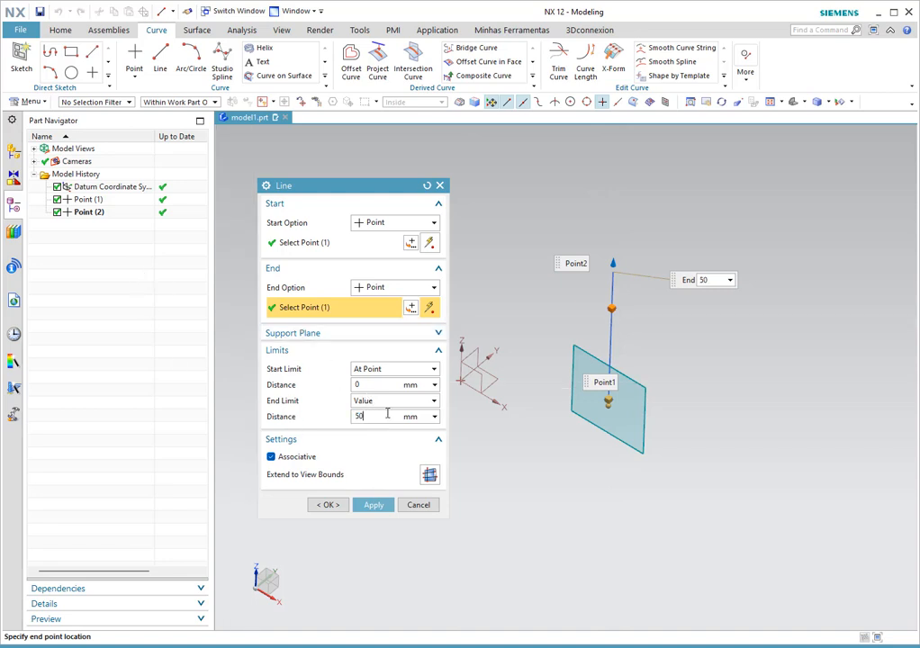
pyautogui.click(383, 384)
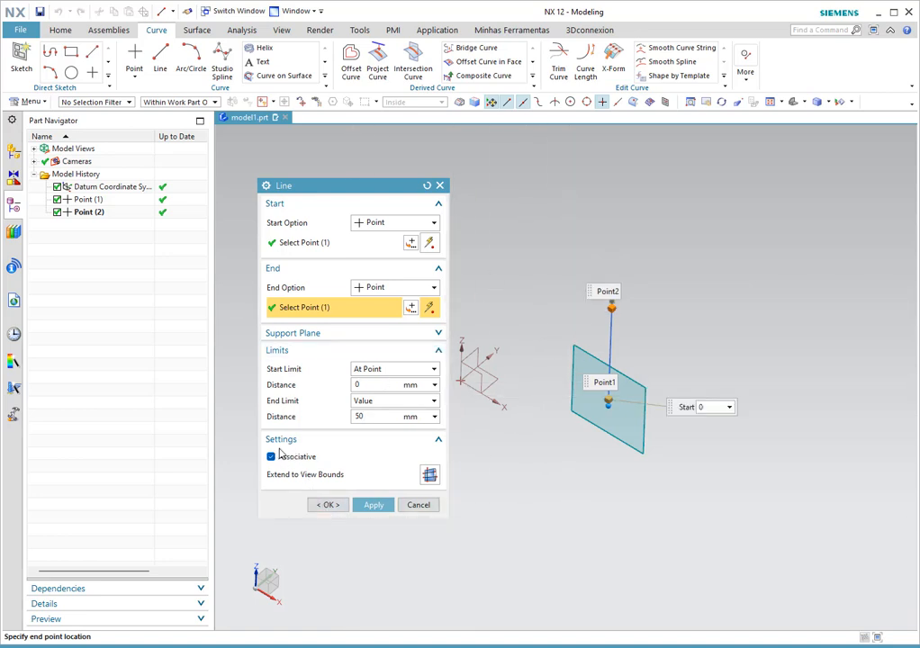
pyautogui.click(327, 506)
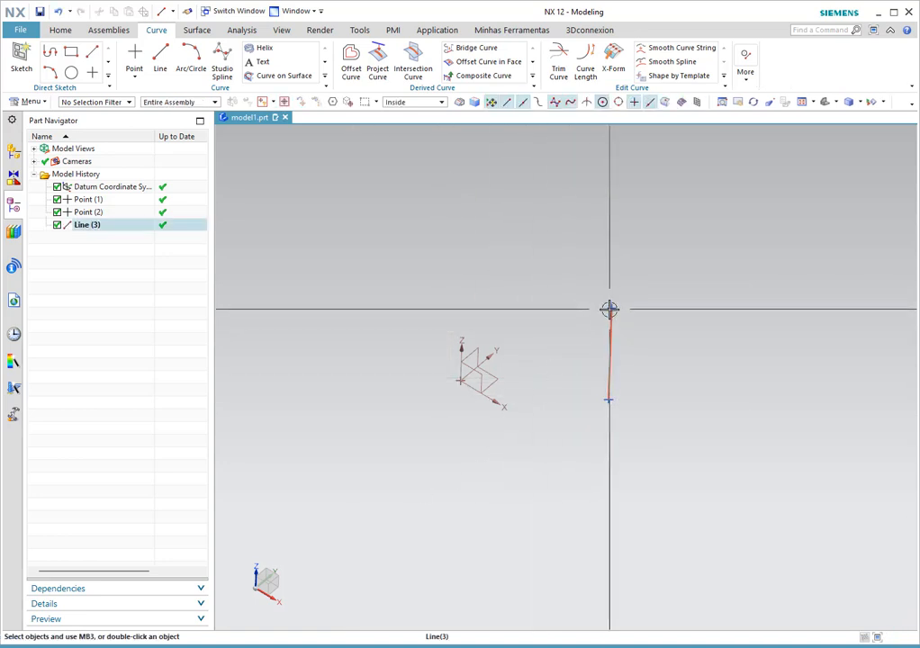
# Edit the line's upper end point and set its Z coordinate to 70 mm.
pyautogui.doubleClick(94, 212)
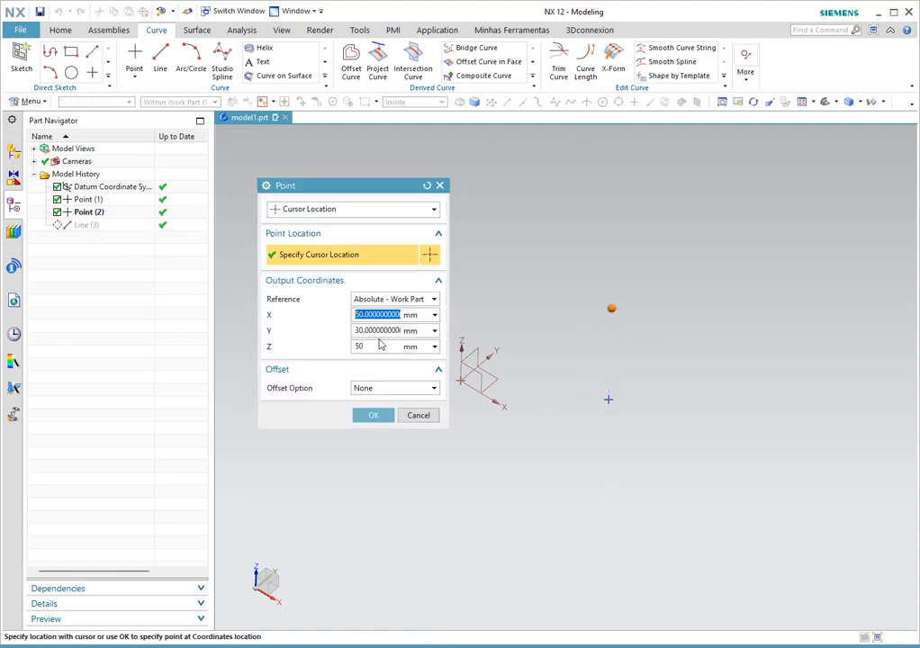
pyautogui.doubleClick(380, 346)
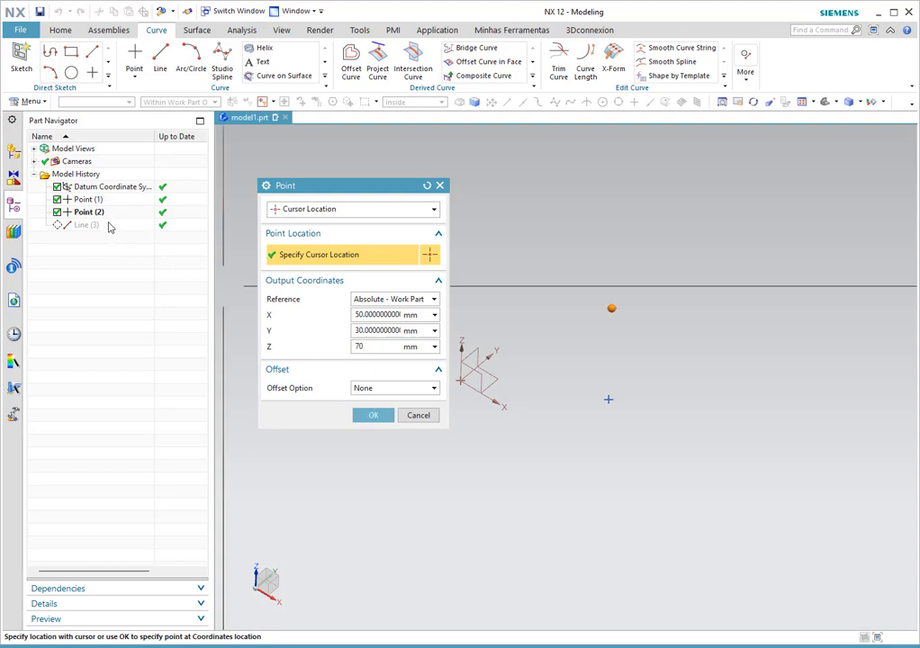
pyautogui.click(372, 416)
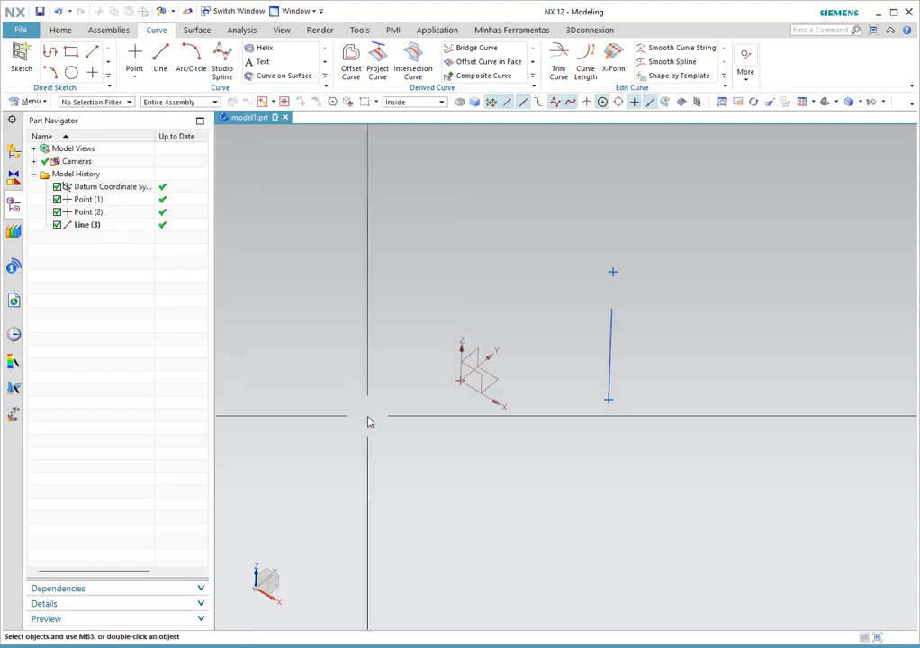
# Review the line's end limit definition without changing it, and delete the line.
pyautogui.doubleClick(90, 224)
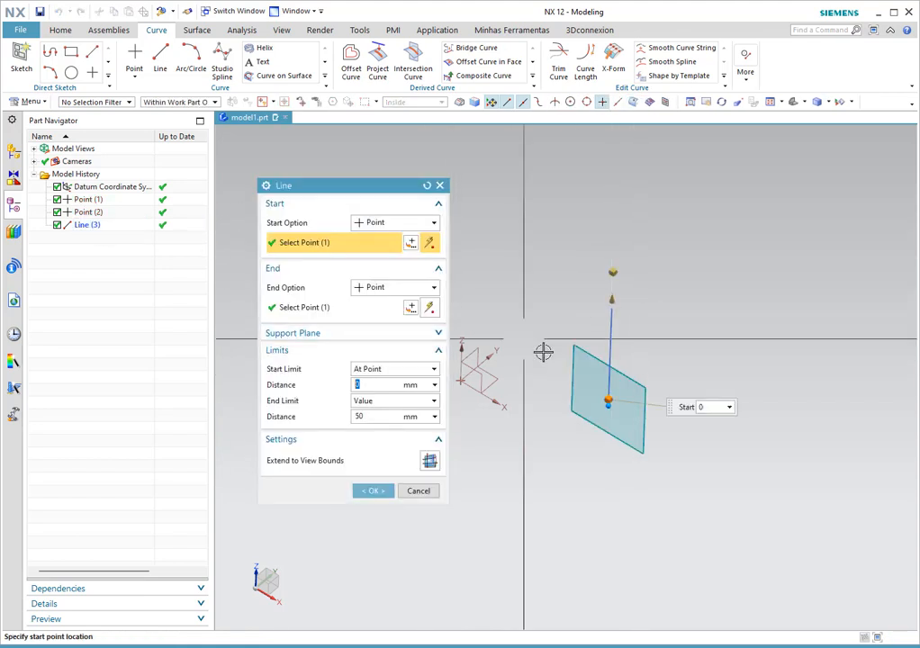
pyautogui.click(418, 490)
pyautogui.click(610, 325)
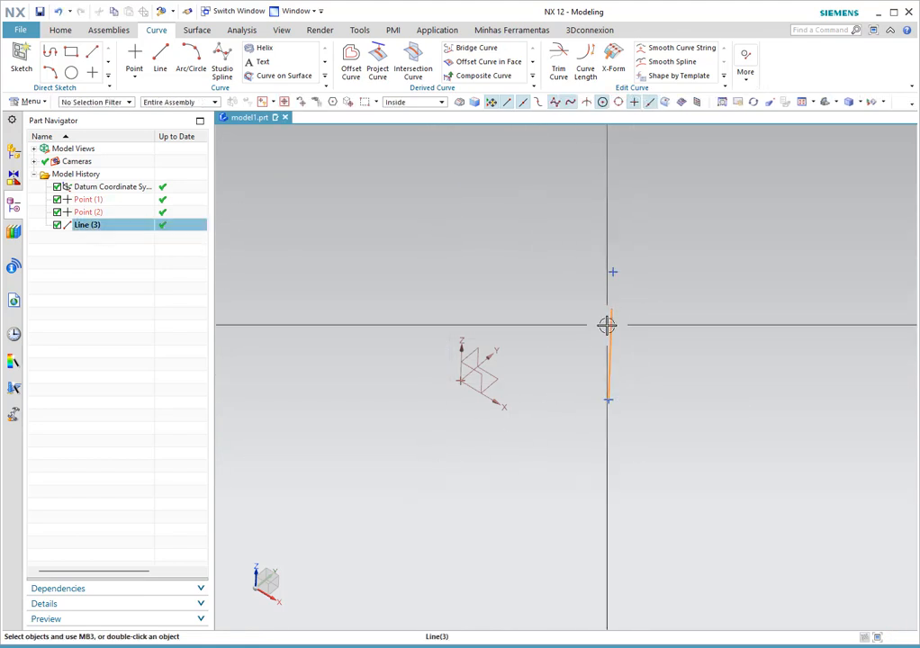
pyautogui.press('Delete')
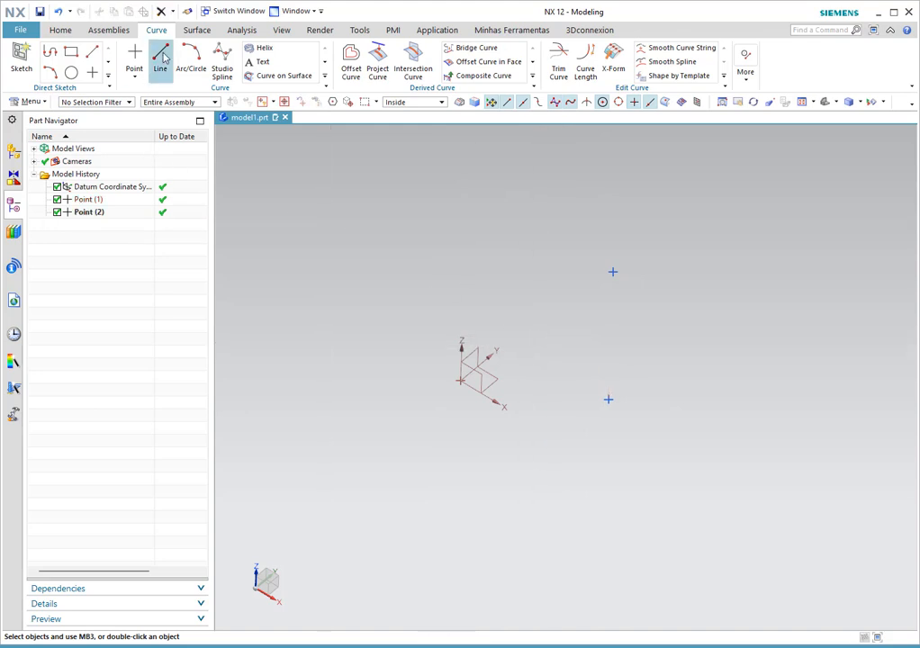
# Create an associative line from the lower point to the upper point with both limits left at the points.
pyautogui.click(160, 61)
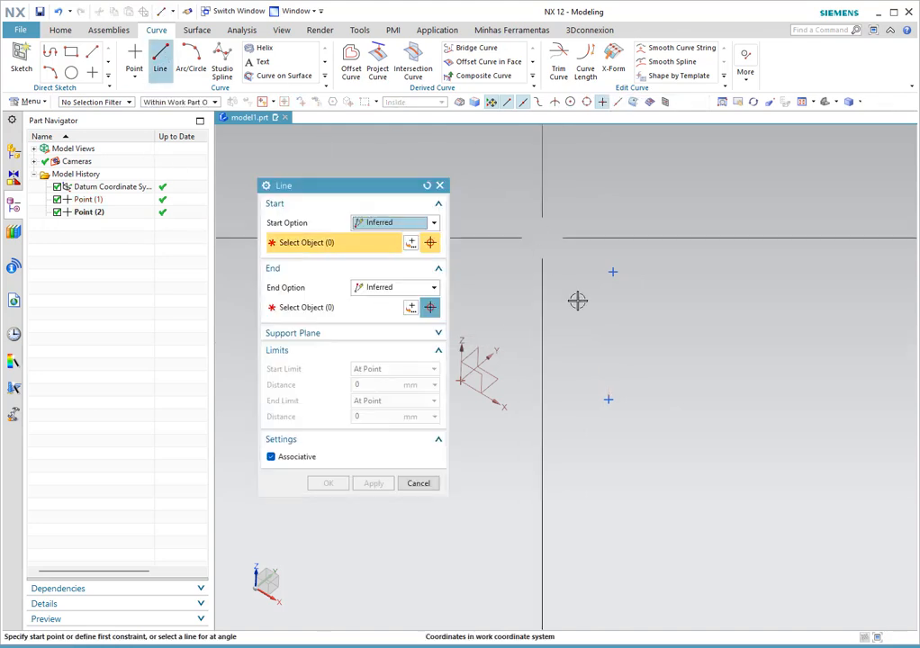
pyautogui.click(606, 402)
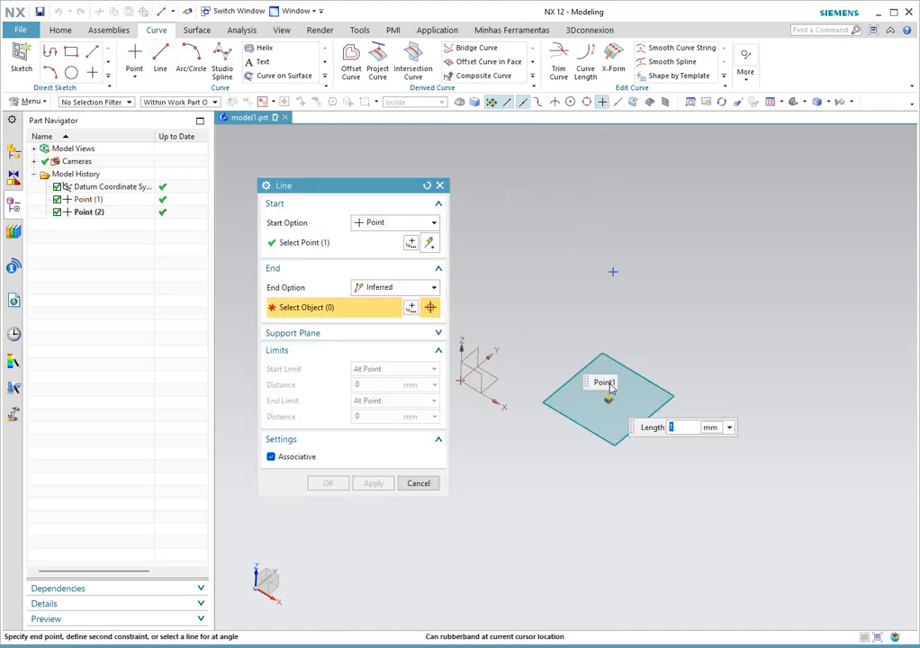
pyautogui.click(612, 273)
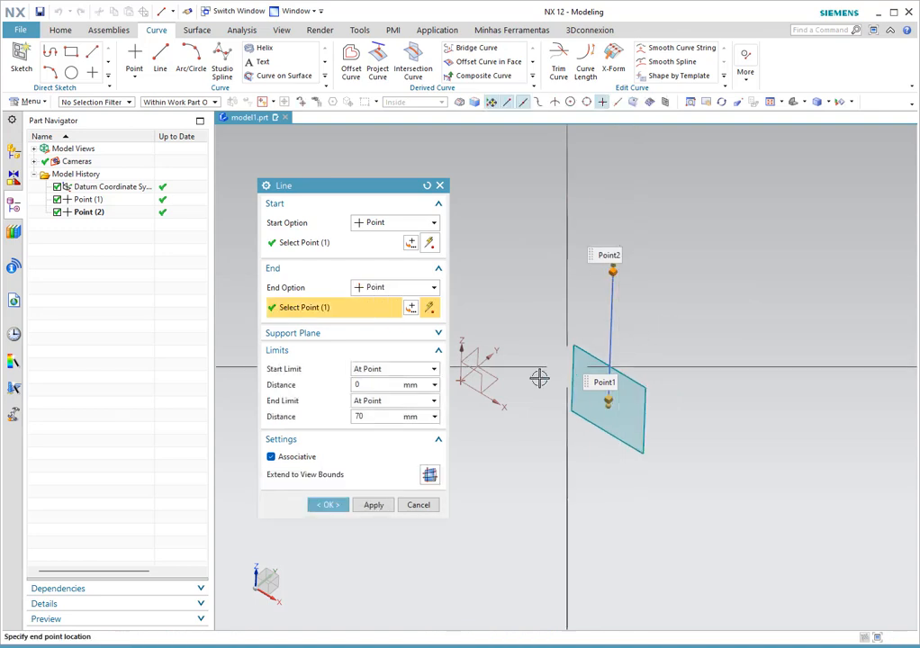
pyautogui.click(326, 503)
# Set the upper point's Z coordinate to 50 mm and check the new line's limits without changing them.
pyautogui.doubleClick(83, 211)
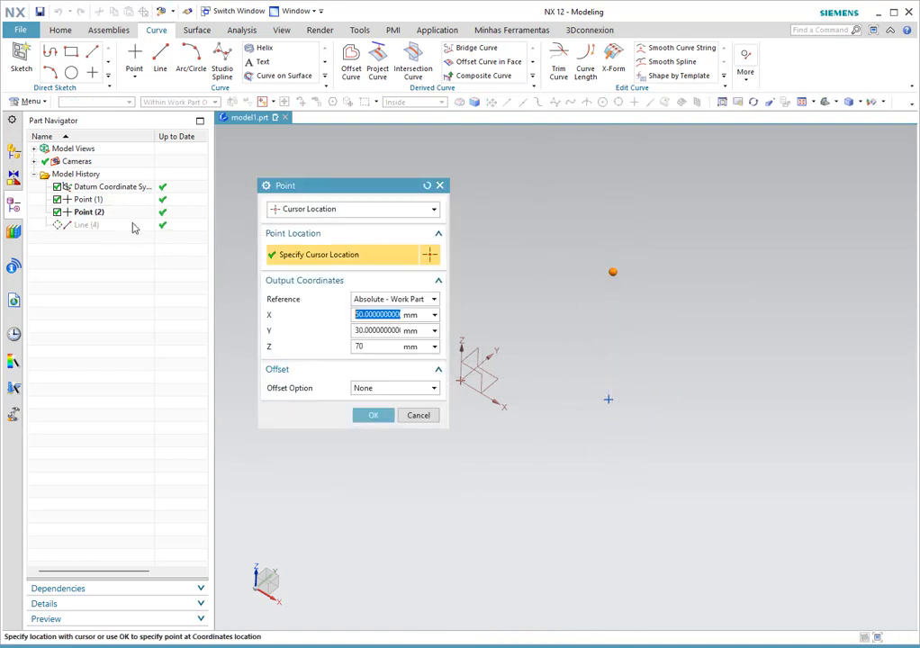
pyautogui.moveTo(350, 349); pyautogui.dragTo(374, 353)
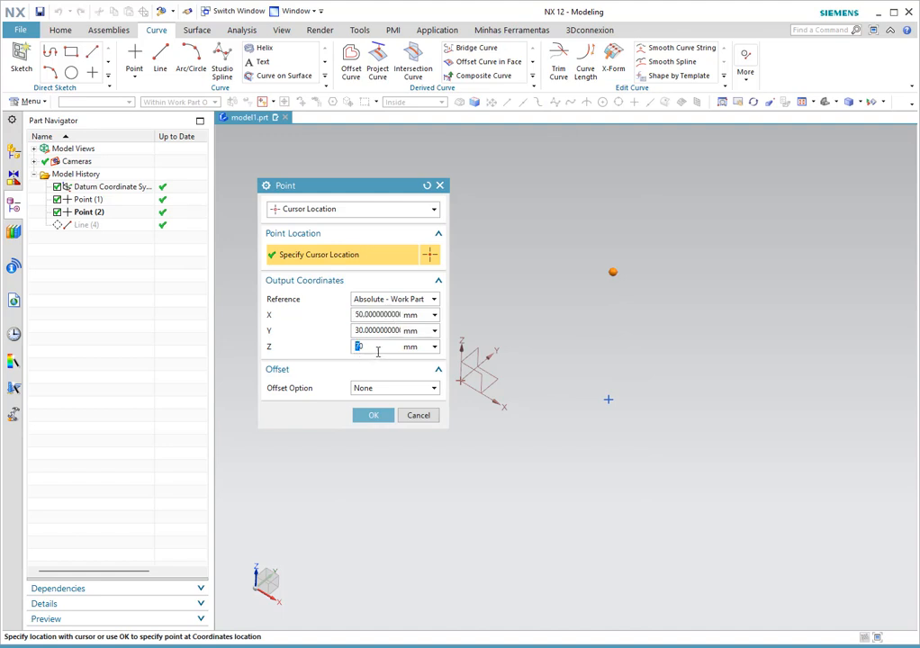
pyautogui.click(373, 414)
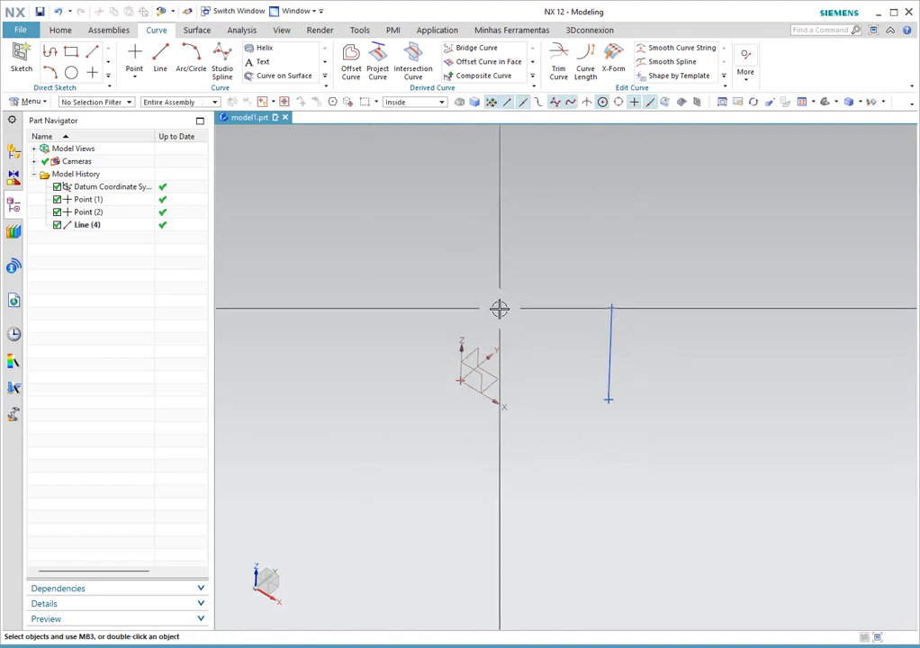
pyautogui.doubleClick(88, 226)
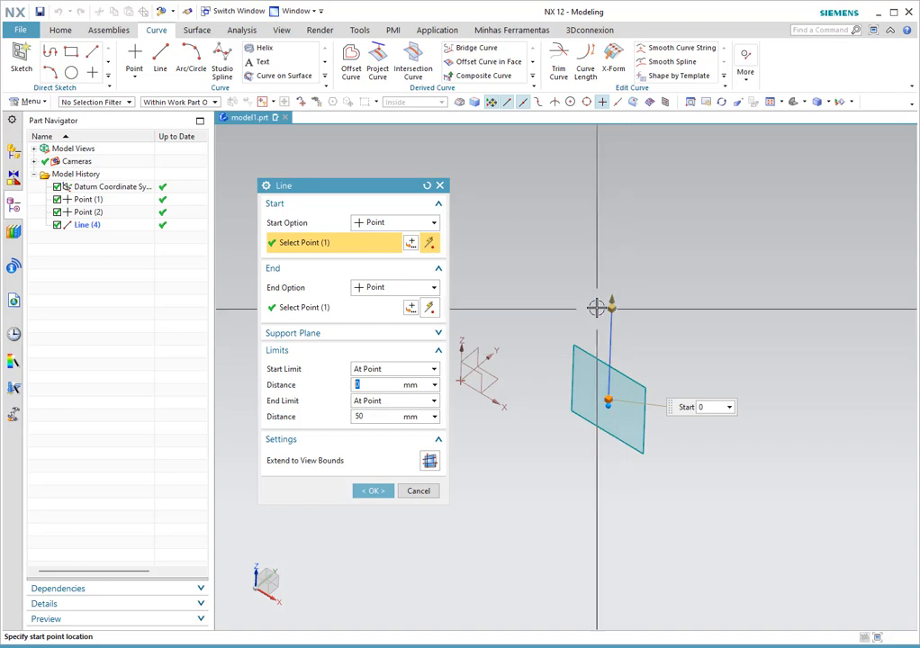
pyautogui.click(430, 492)
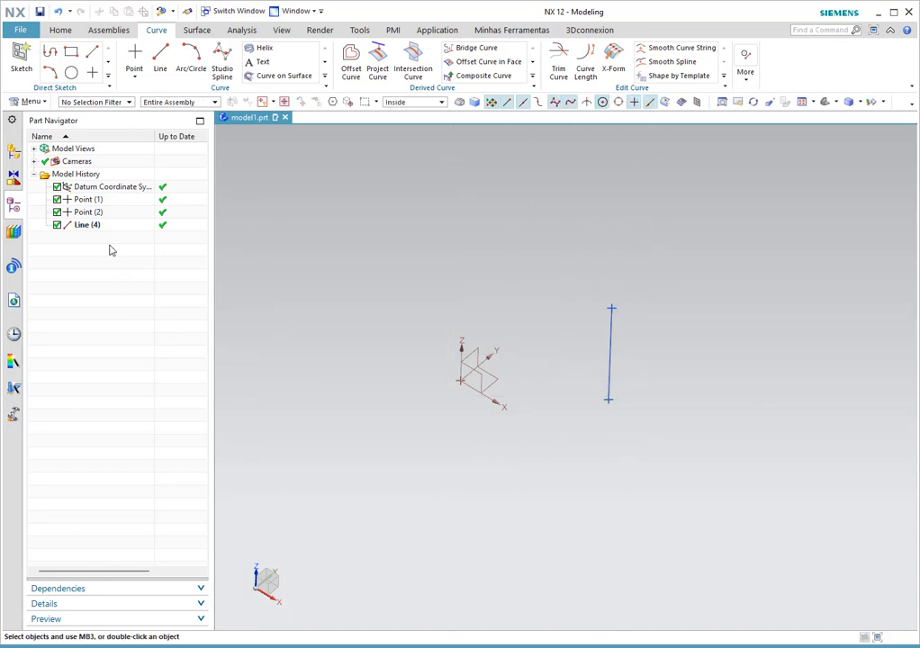
# Edit the upper point and set its Z coordinate to 90 mm.
pyautogui.doubleClick(107, 212)
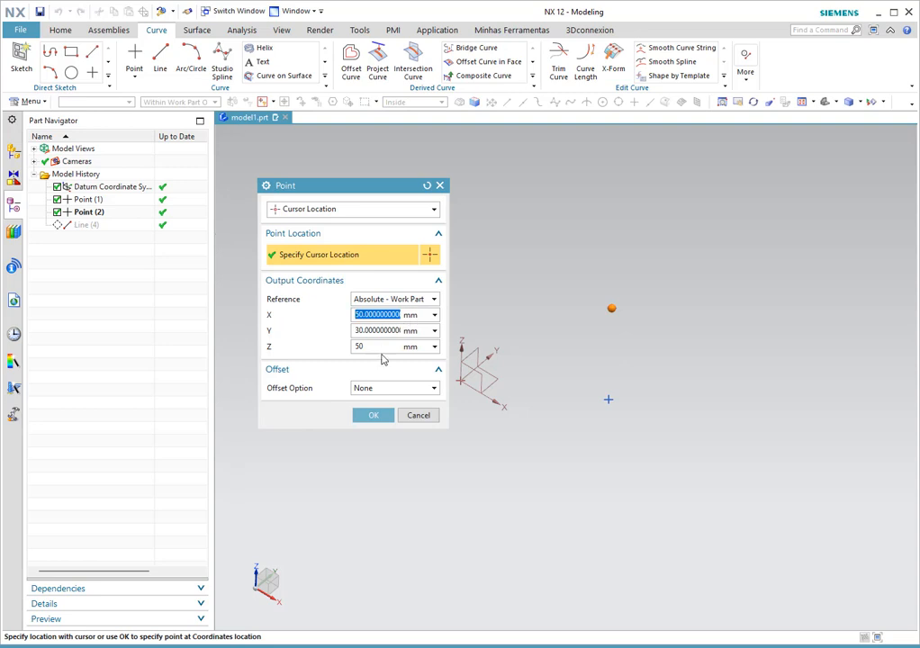
pyautogui.click(373, 346)
pyautogui.write('100')
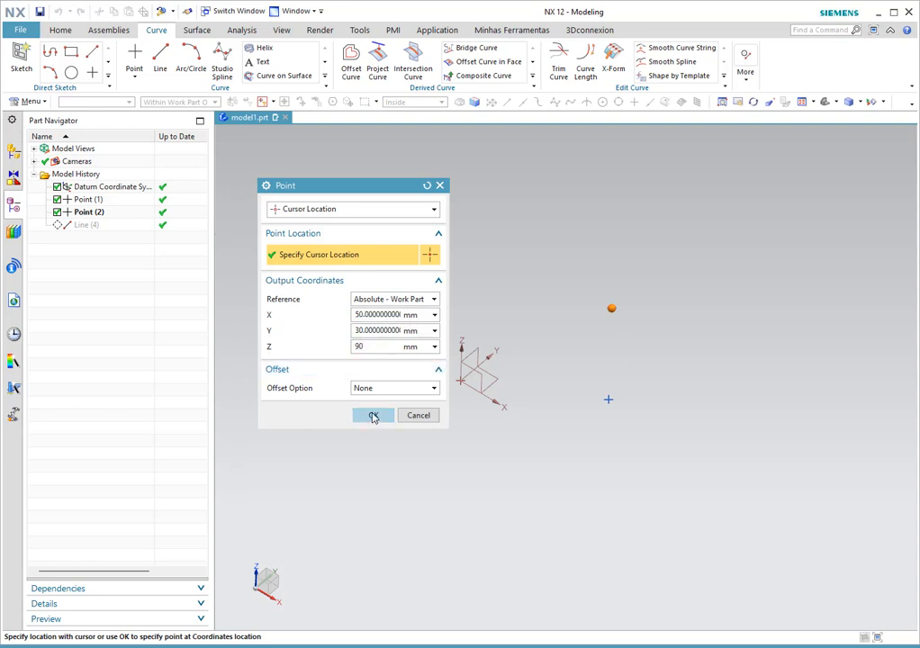
pyautogui.click(365, 415)
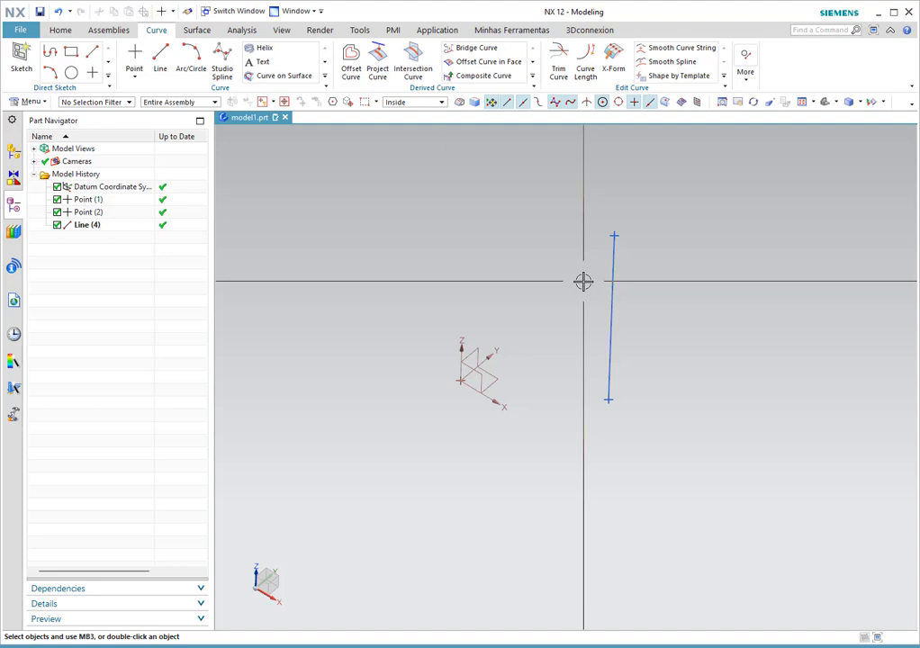
# Start a new associative point and set its base coordinates to X 0, Y 0 and Z 0 mm.
pyautogui.click(136, 55)
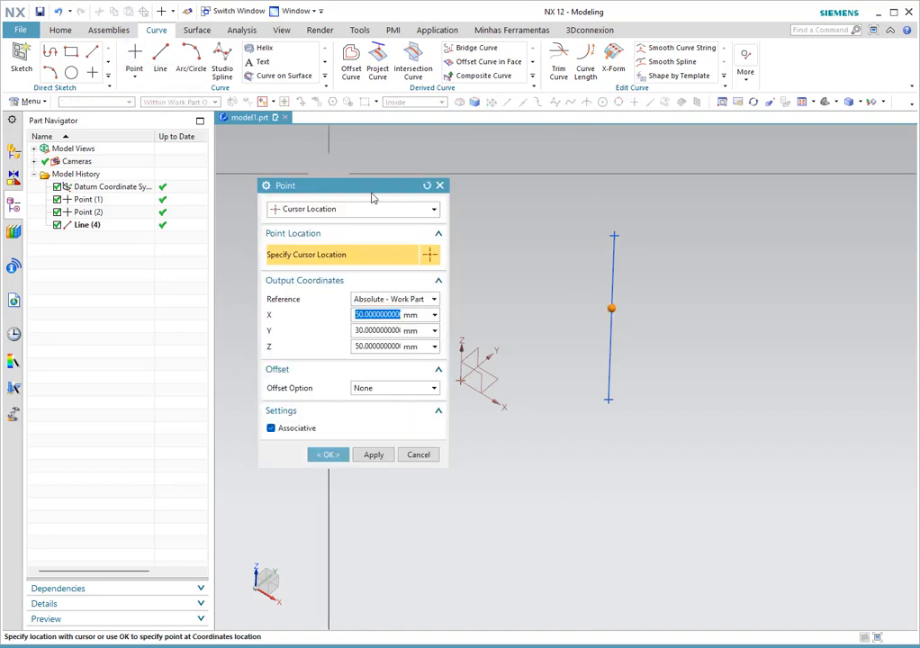
pyautogui.moveTo(364, 189); pyautogui.dragTo(344, 159)
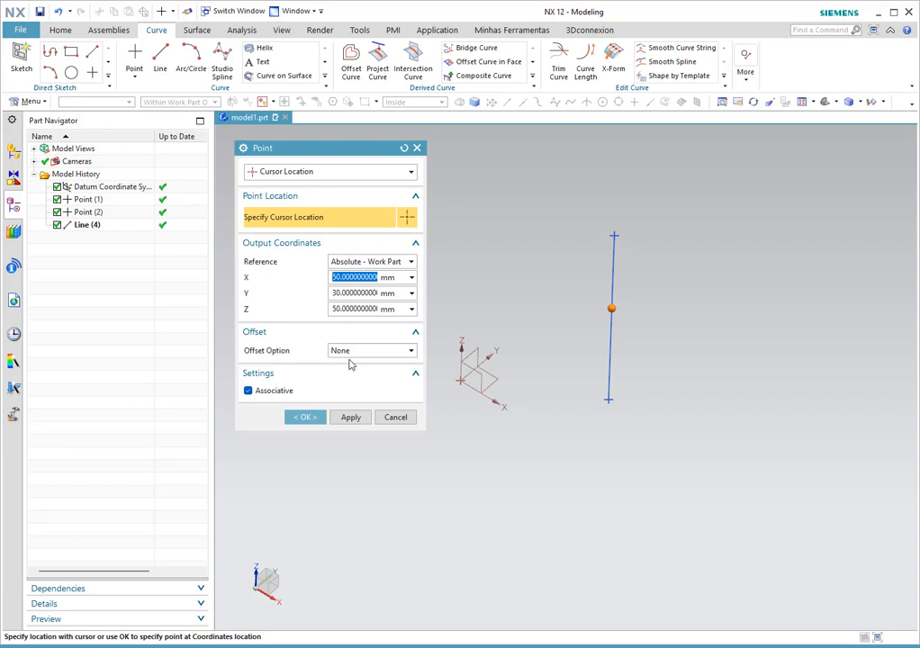
pyautogui.scroll(-2, 720, 358)
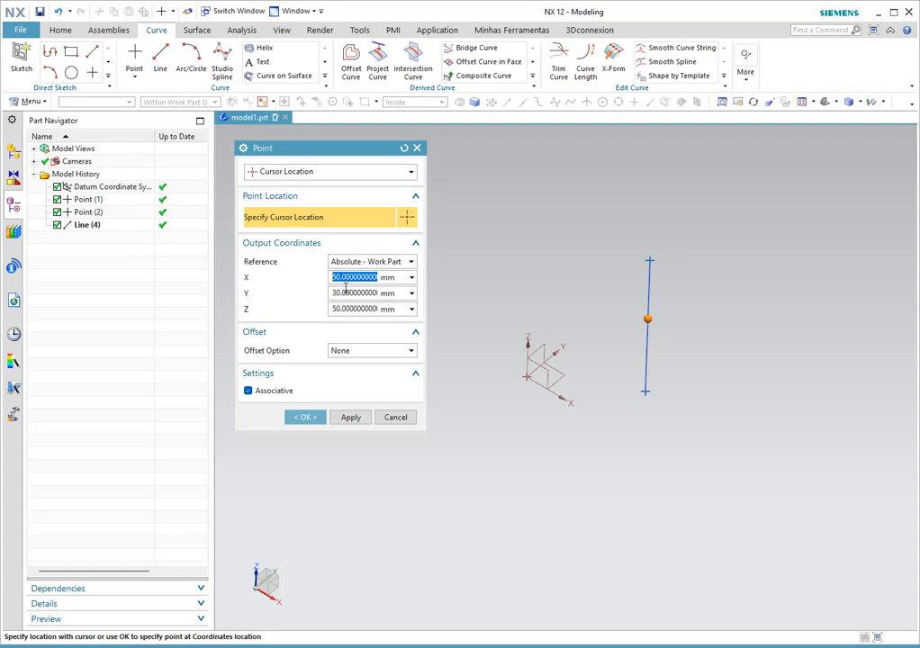
pyautogui.write('0')
pyautogui.press('Tab')
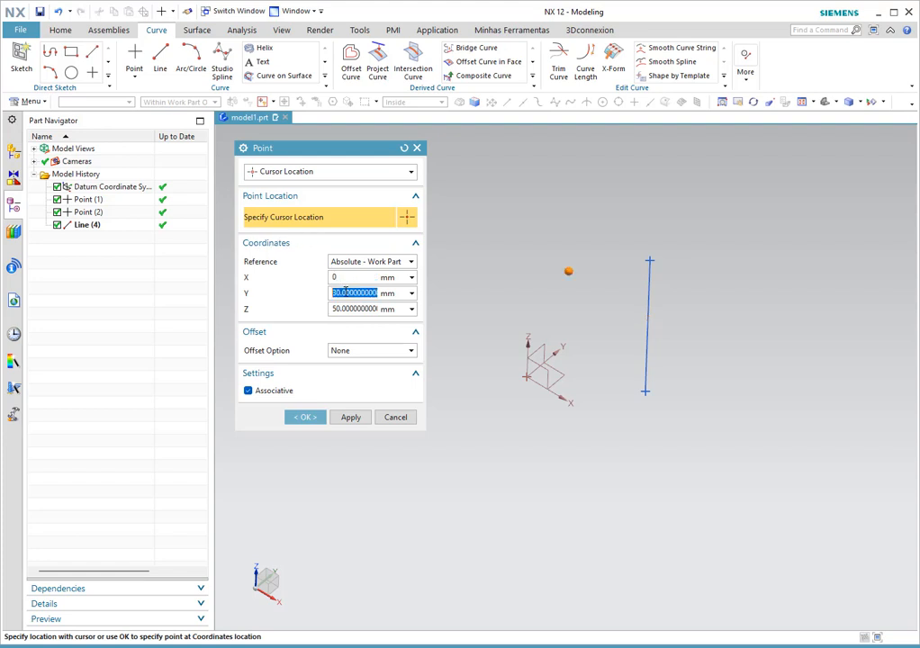
pyautogui.write('0')
pyautogui.press('Tab')
pyautogui.write('0')
pyautogui.press('Tab')
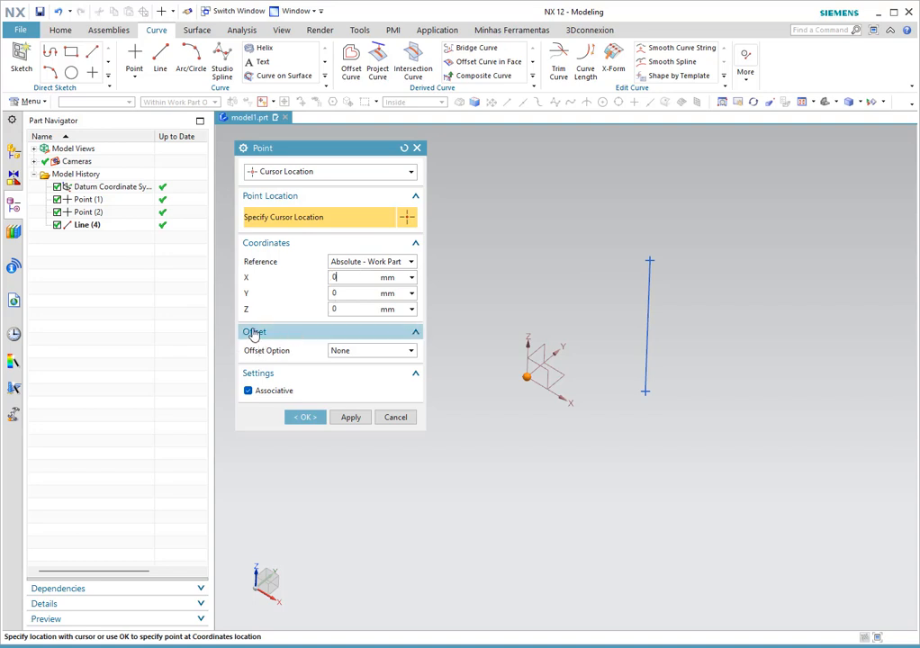
# Create the point with a Rectangular offset of Delta X 50 mm and Delta Y 50 mm from the origin.
pyautogui.click(353, 353)
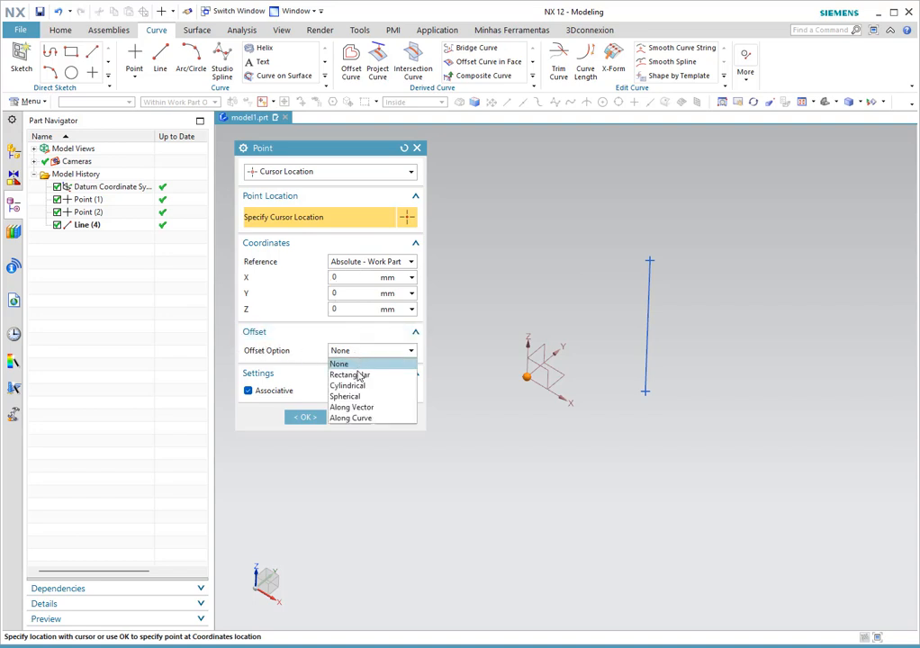
pyautogui.click(359, 373)
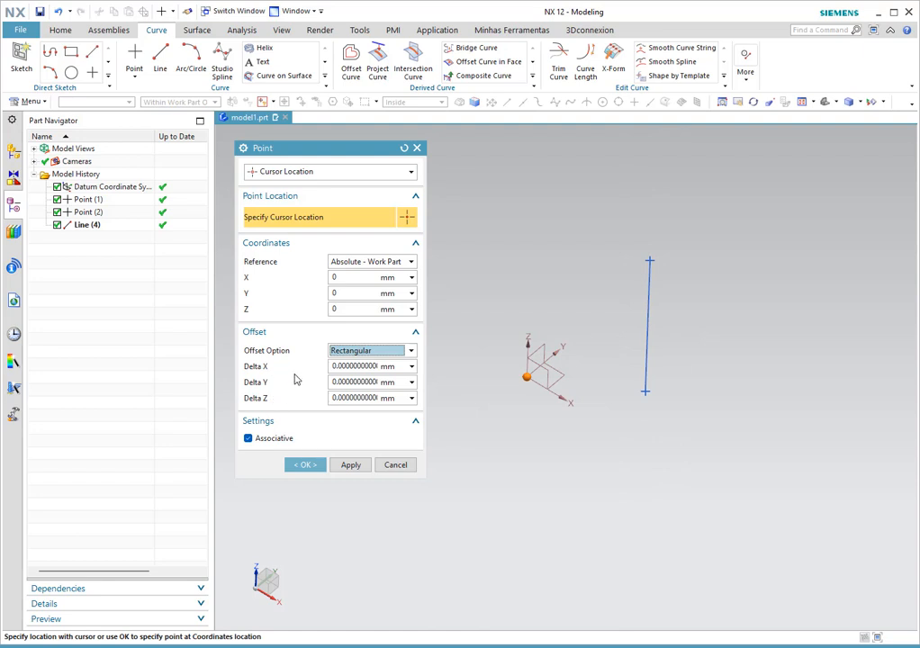
pyautogui.click(345, 367)
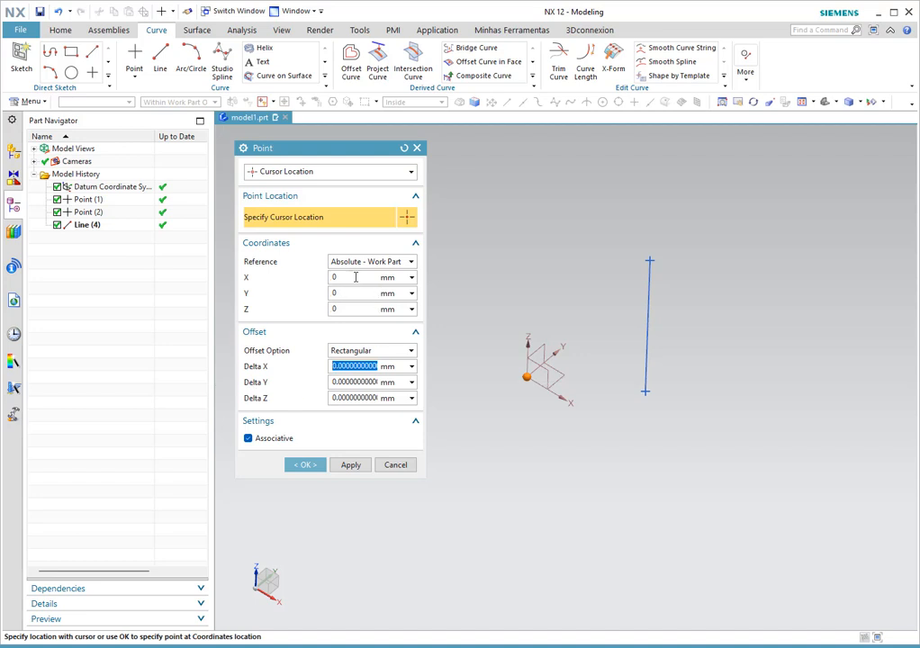
pyautogui.write('50')
pyautogui.click(351, 381)
pyautogui.write('50')
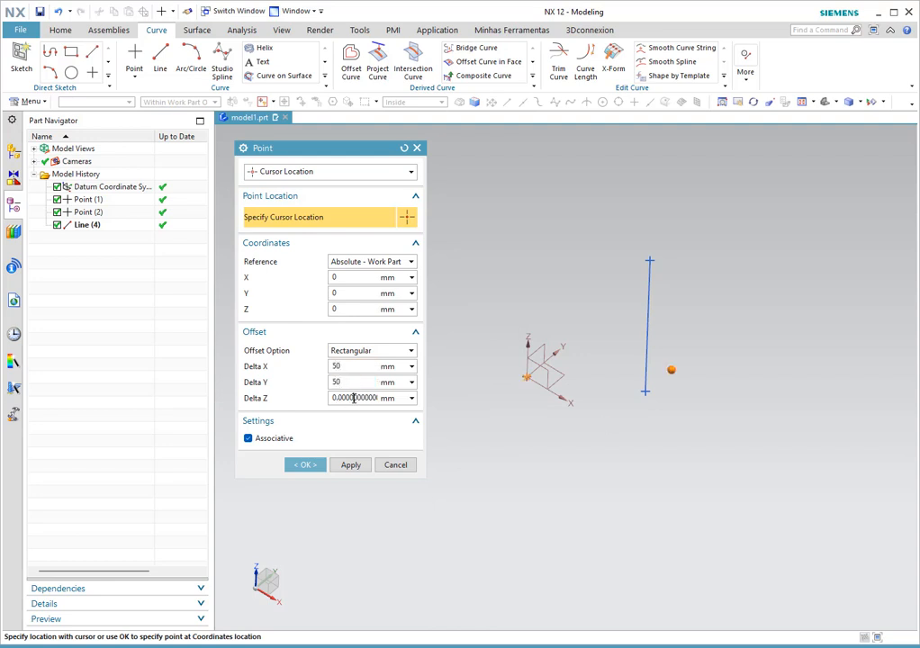
pyautogui.click(351, 464)
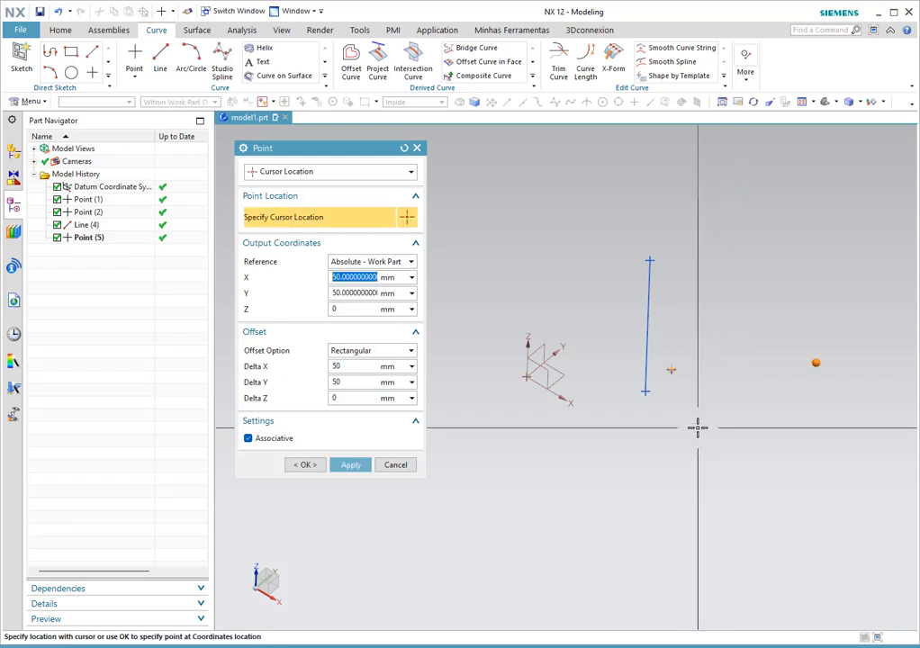
# Create two more points, each with the same rectangular offset of 50 mm in X and Y from the previous point.
pyautogui.moveTo(697, 429)
pyautogui.mouseDown(button='middle')
pyautogui.moveTo(701, 369)
pyautogui.moveTo(700, 396)
pyautogui.moveTo(717, 409)
pyautogui.moveTo(700, 403)
pyautogui.moveTo(702, 415)
pyautogui.mouseUp(button='middle')
pyautogui.scroll(-1, 521, 383)
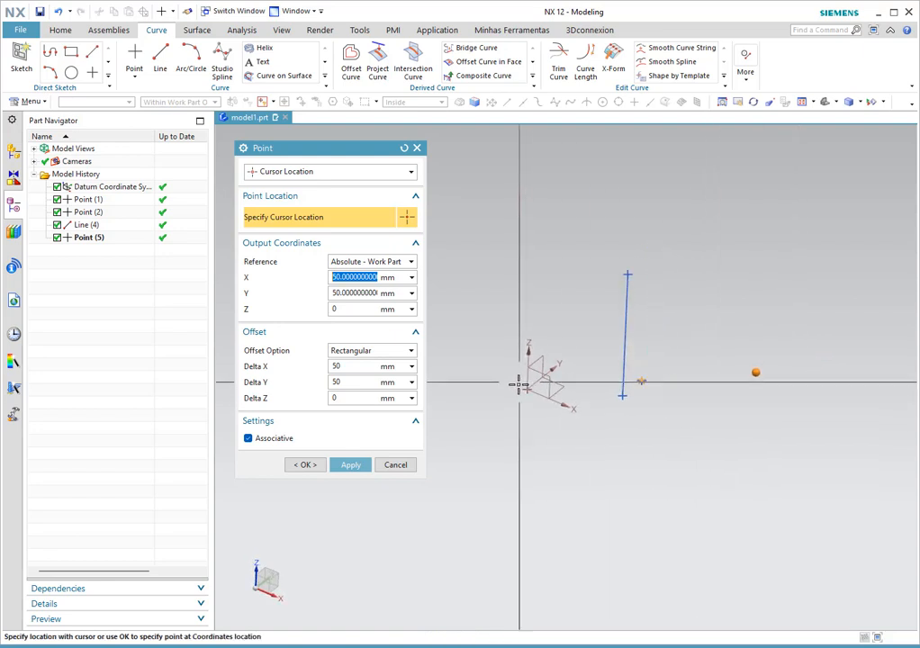
pyautogui.click(351, 465)
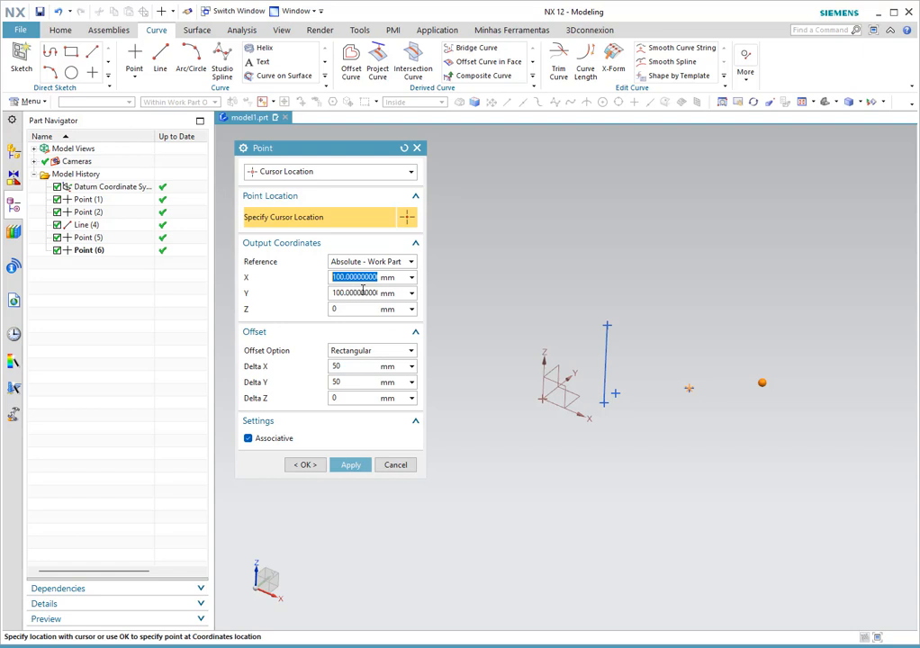
pyautogui.click(351, 464)
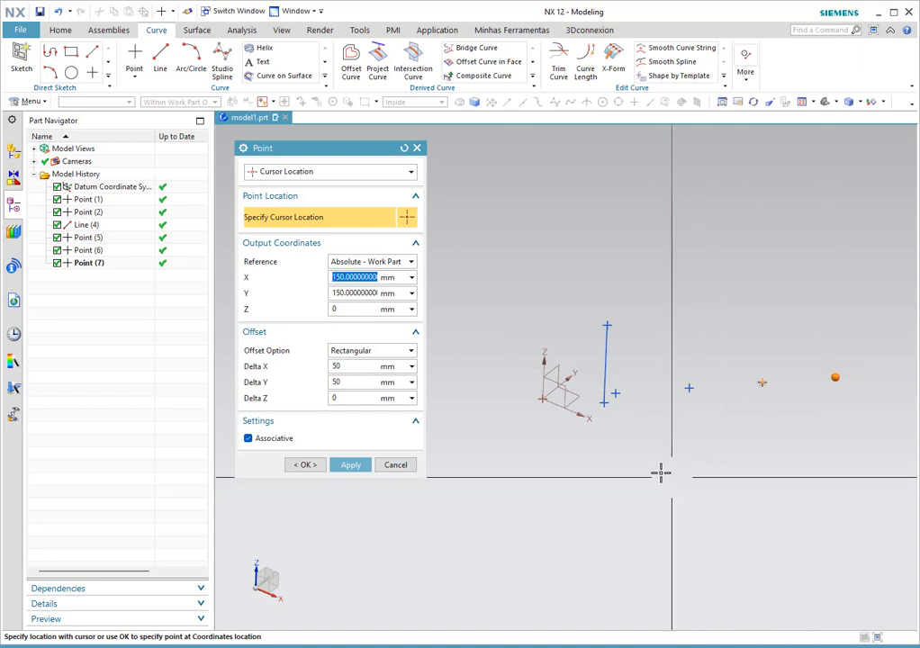
# Switch the offset option to Cylindrical and set the base coordinates to X 0, Y 0 and Z 0 mm.
pyautogui.click(352, 351)
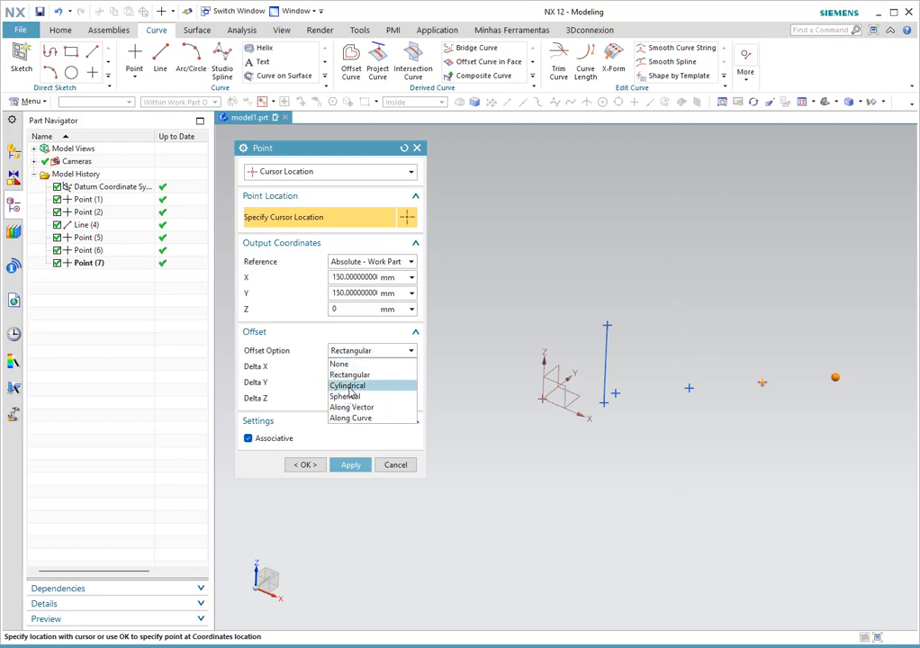
pyautogui.click(348, 387)
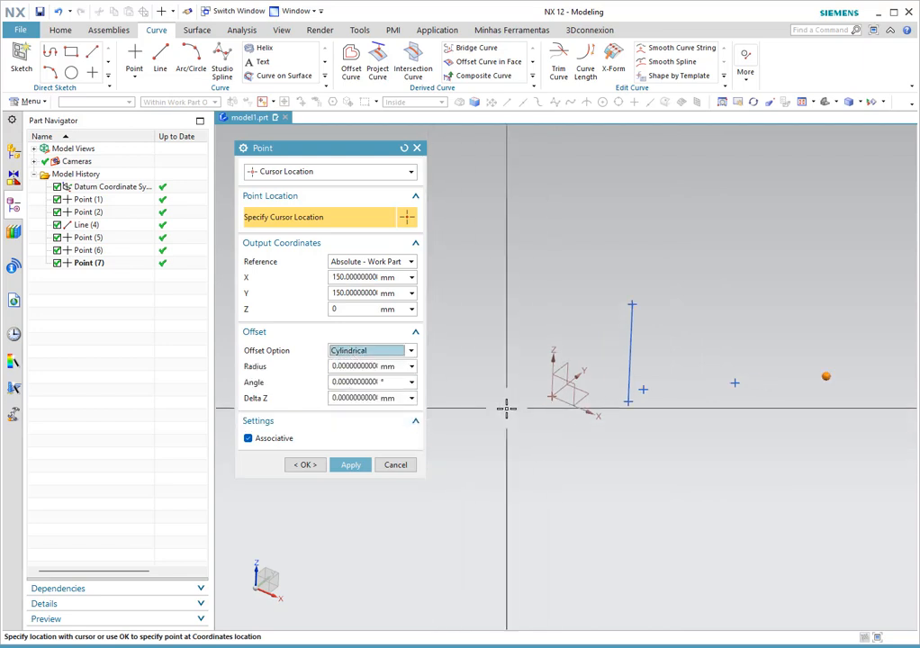
pyautogui.click(345, 277)
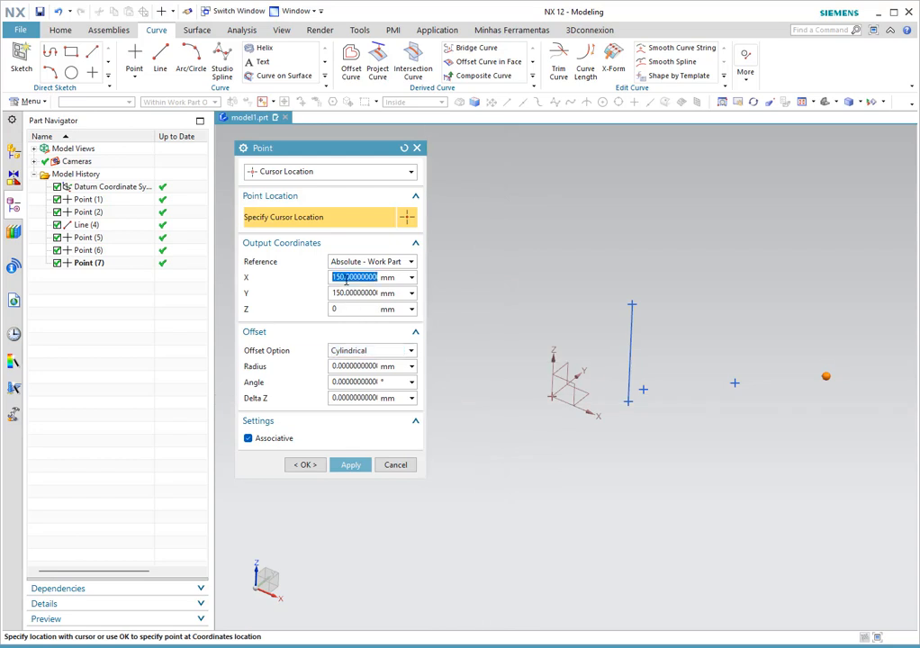
pyautogui.write('0')
pyautogui.click(352, 293)
pyautogui.write('0')
pyautogui.click(353, 309)
pyautogui.write('0')
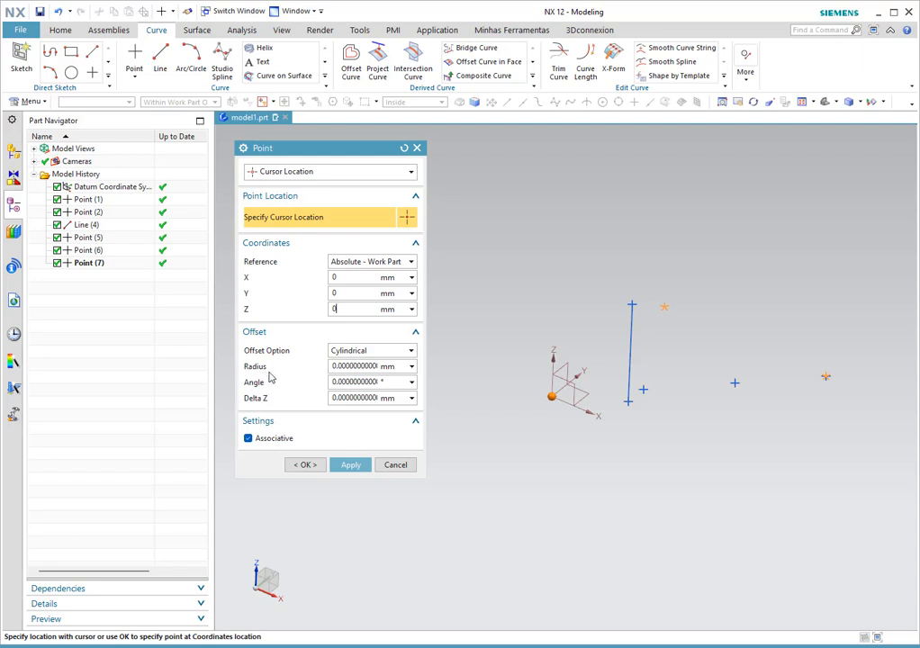
# Set the cylindrical offset's radius to 70 mm and its angle to 45°.
pyautogui.click(371, 366)
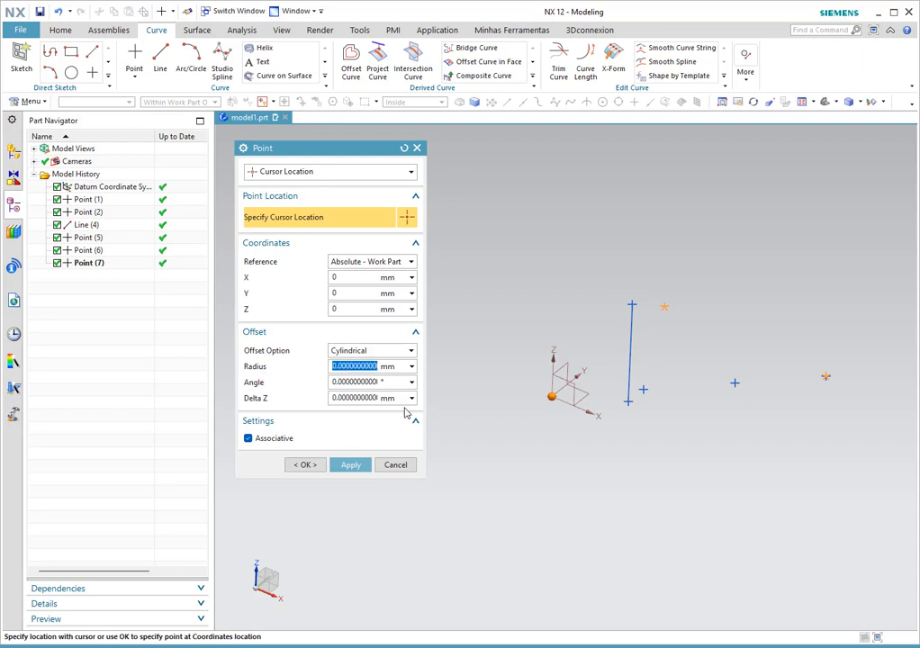
pyautogui.write('70')
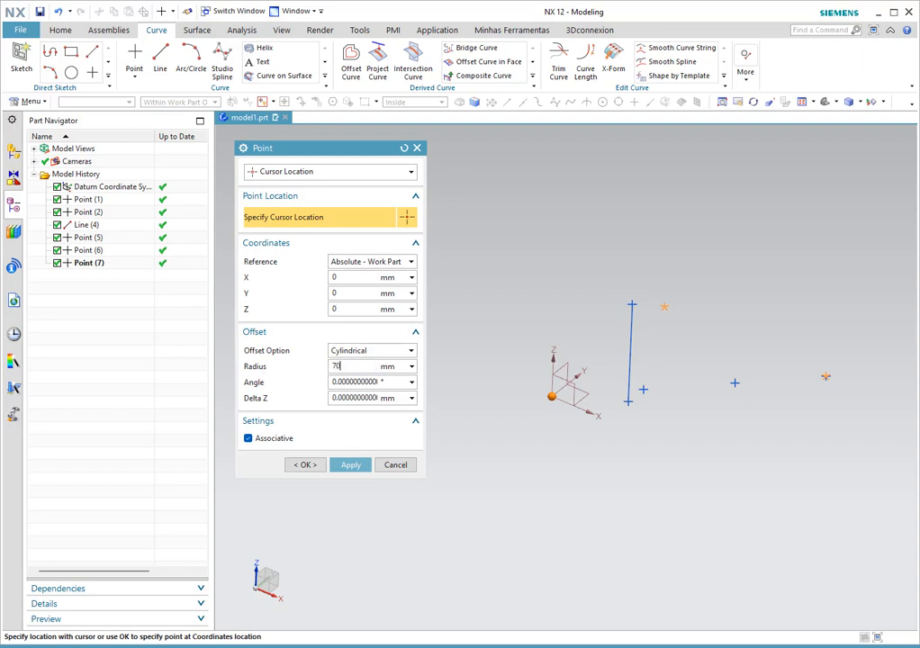
pyautogui.press('Tab')
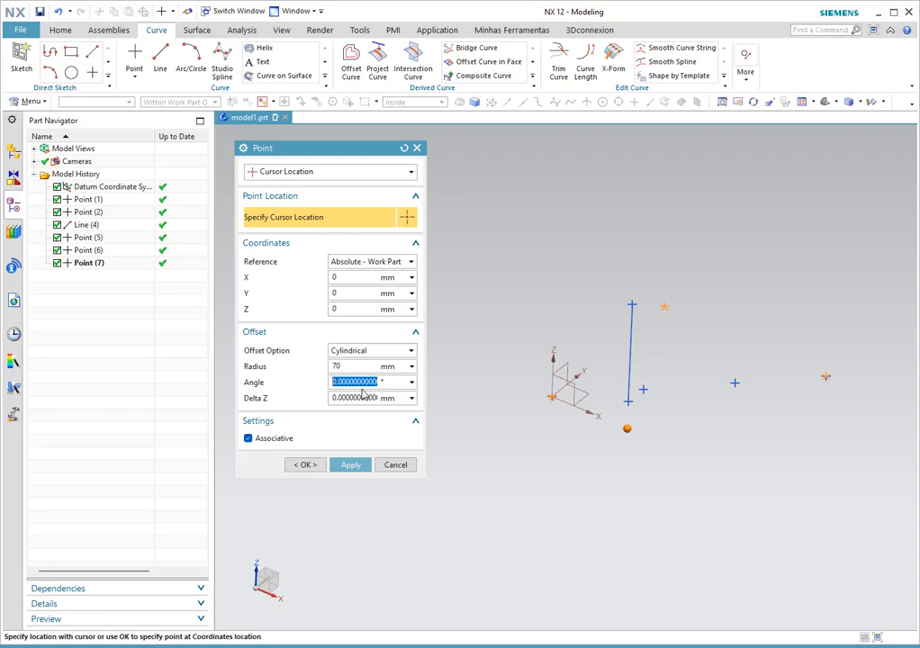
pyautogui.write('4')
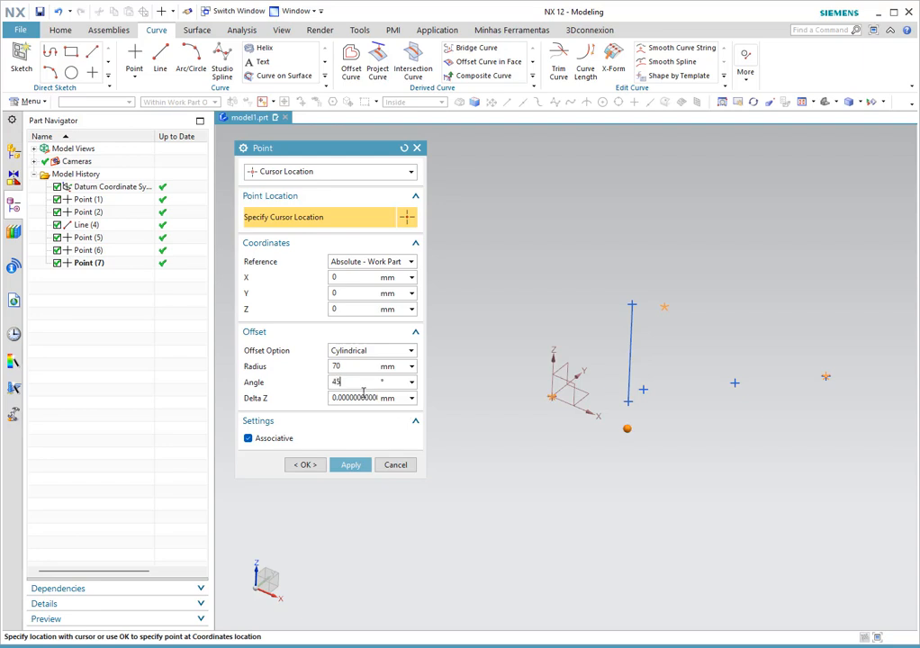
pyautogui.write('5')
pyautogui.press('Tab')
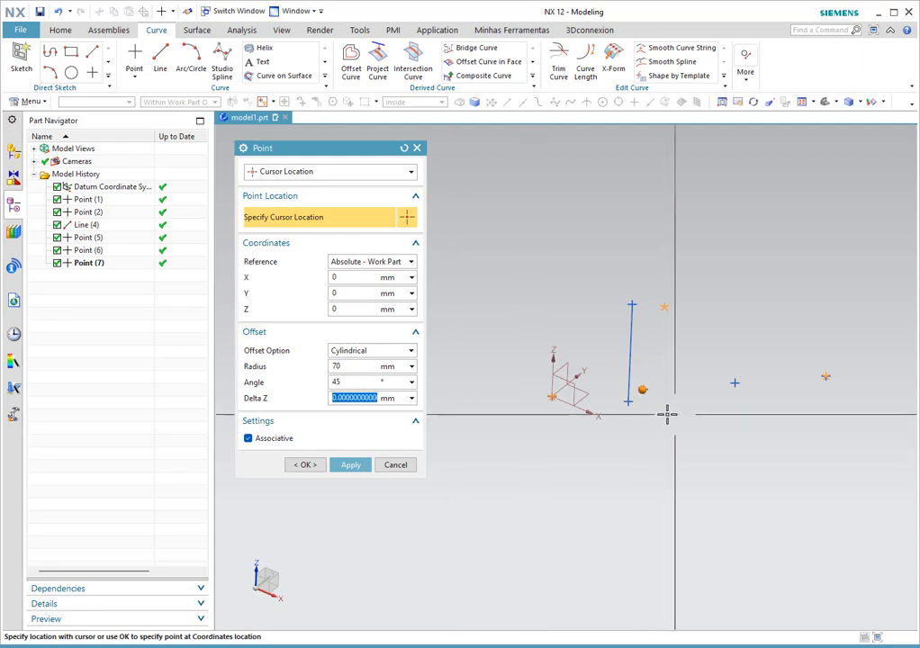
# Set the cylindrical offset's angle to 60° and Delta Z to 40 mm, and create the point.
pyautogui.click(353, 382)
pyautogui.doubleClick(368, 385)
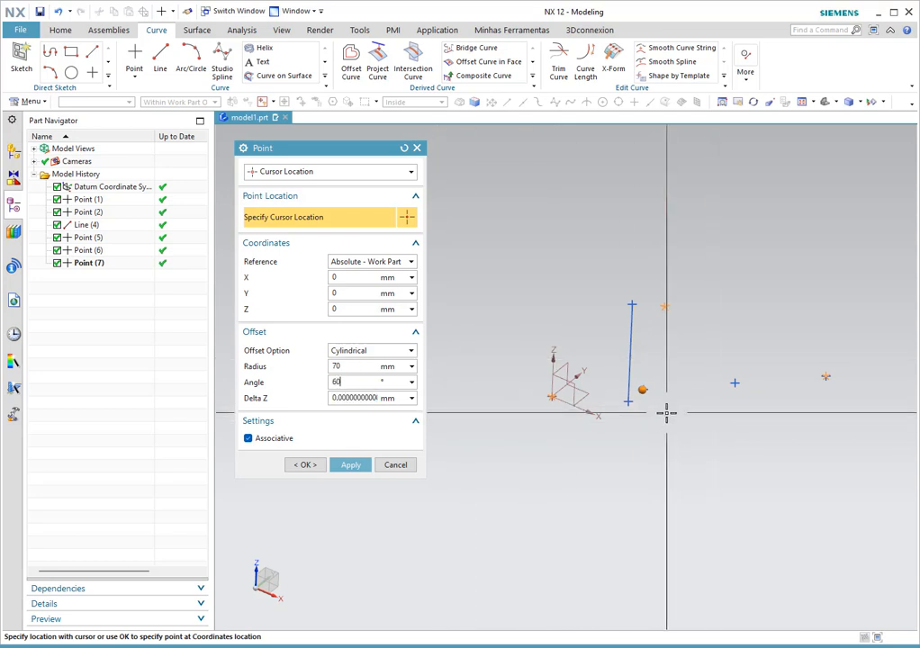
pyautogui.press('Tab')
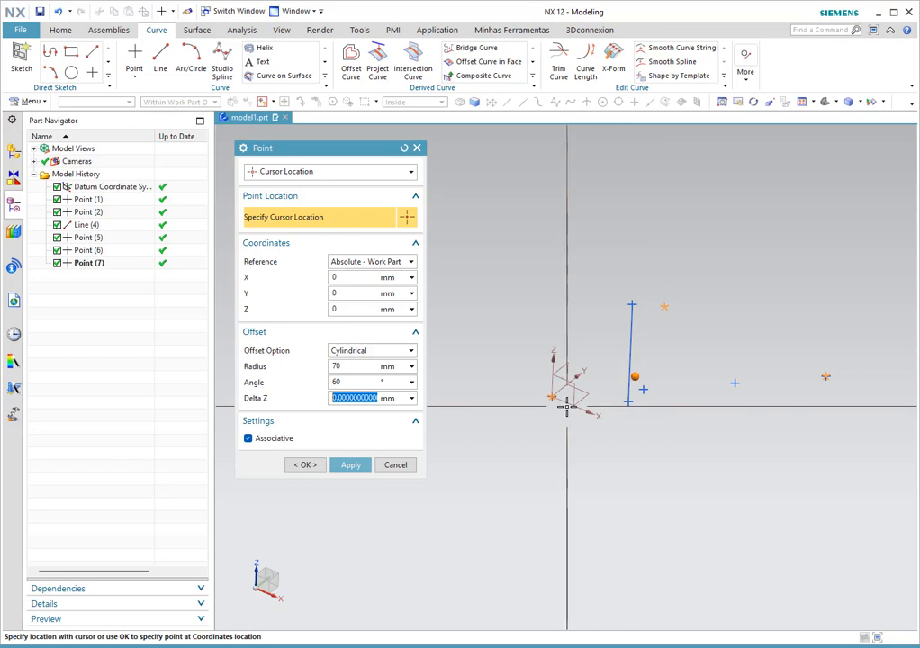
pyautogui.write('40')
pyautogui.moveTo(664, 424); pyautogui.dragTo(743, 400, button='middle')
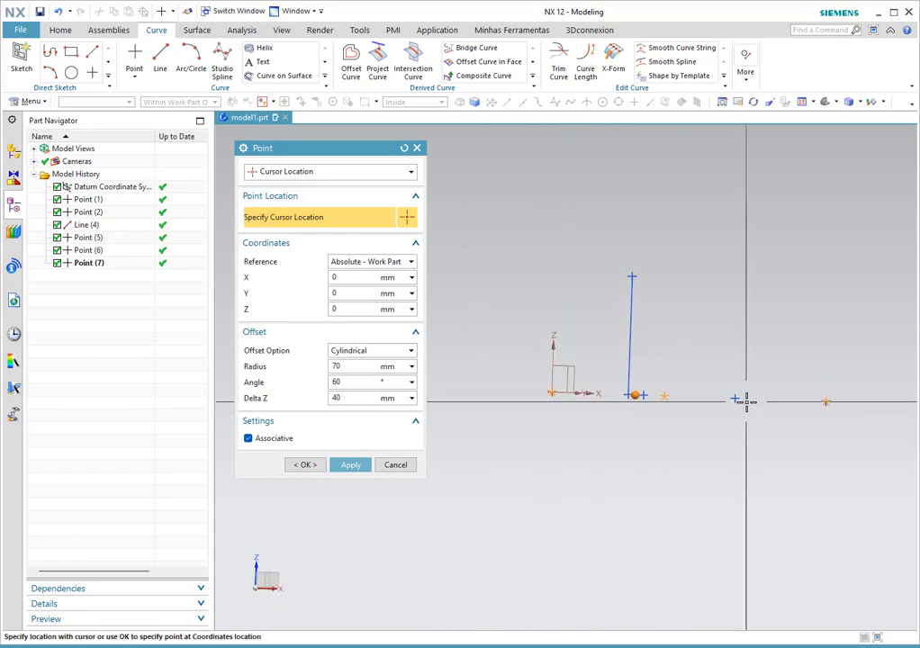
pyautogui.press('Tab')
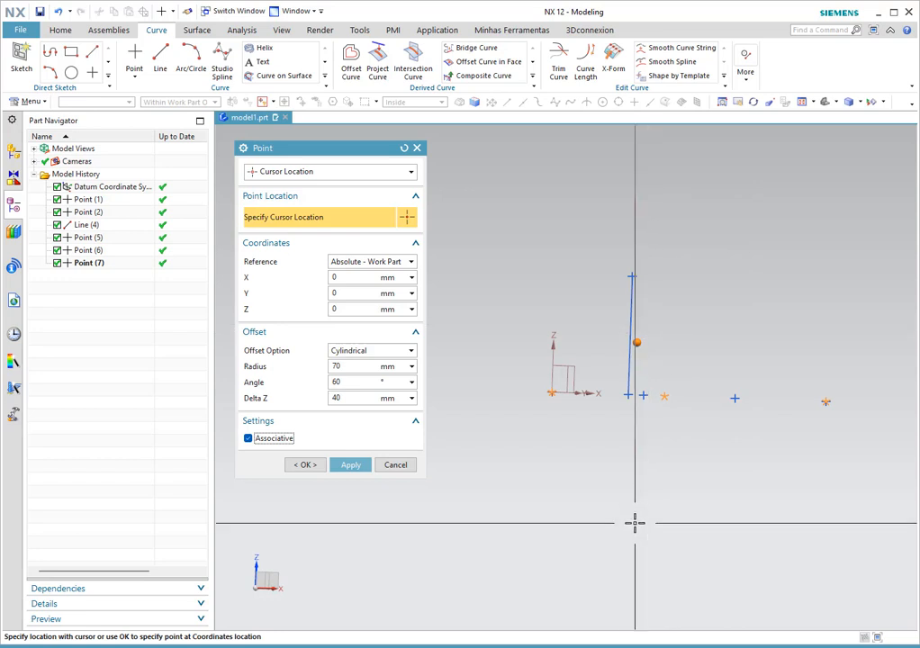
pyautogui.moveTo(718, 343)
pyautogui.mouseDown(button='middle')
pyautogui.moveTo(721, 386)
pyautogui.moveTo(715, 340)
pyautogui.mouseUp(button='middle')
pyautogui.click(302, 465)
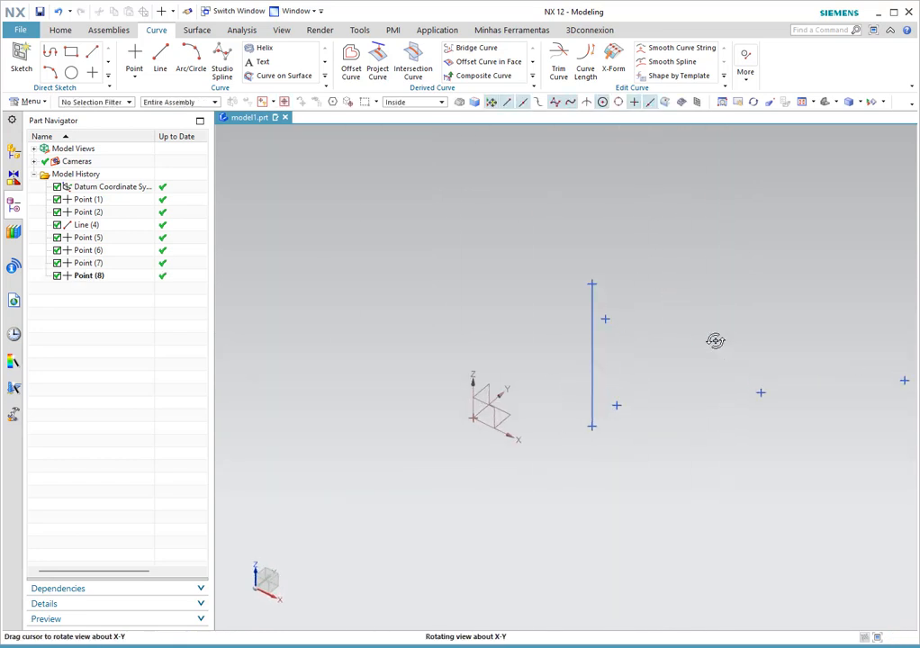
# Delete the rectangular and cylindrical offset points together, and undo the deletion.
pyautogui.scroll(-3, 671, 348)
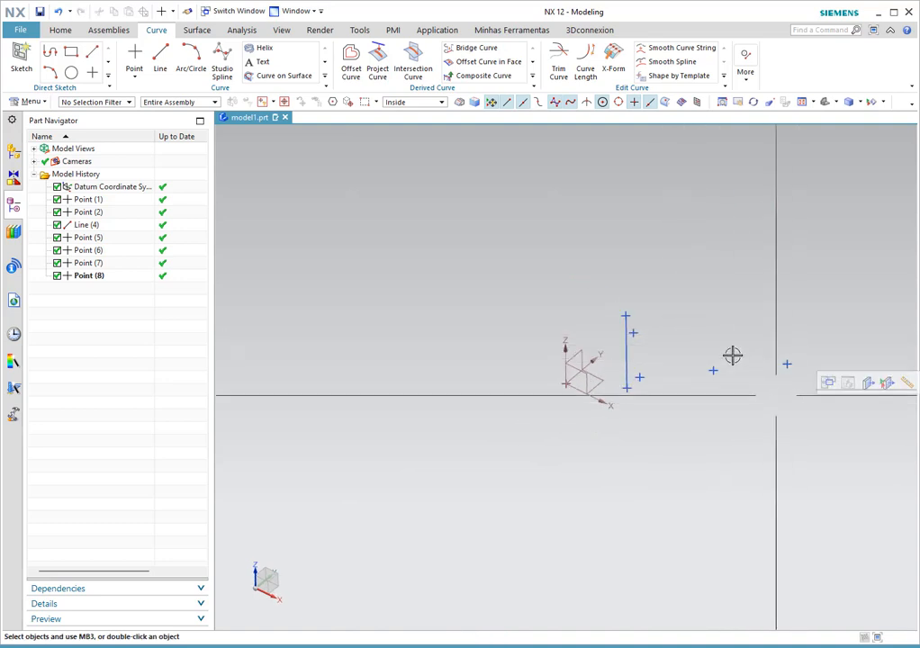
pyautogui.moveTo(824, 308); pyautogui.dragTo(688, 446)
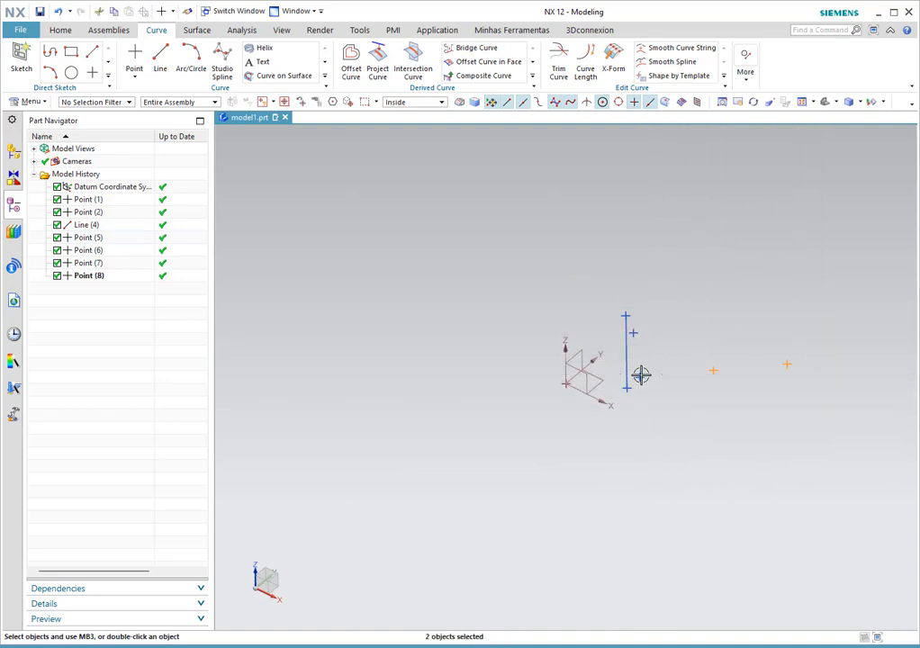
pyautogui.click(634, 332)
pyautogui.press('Delete')
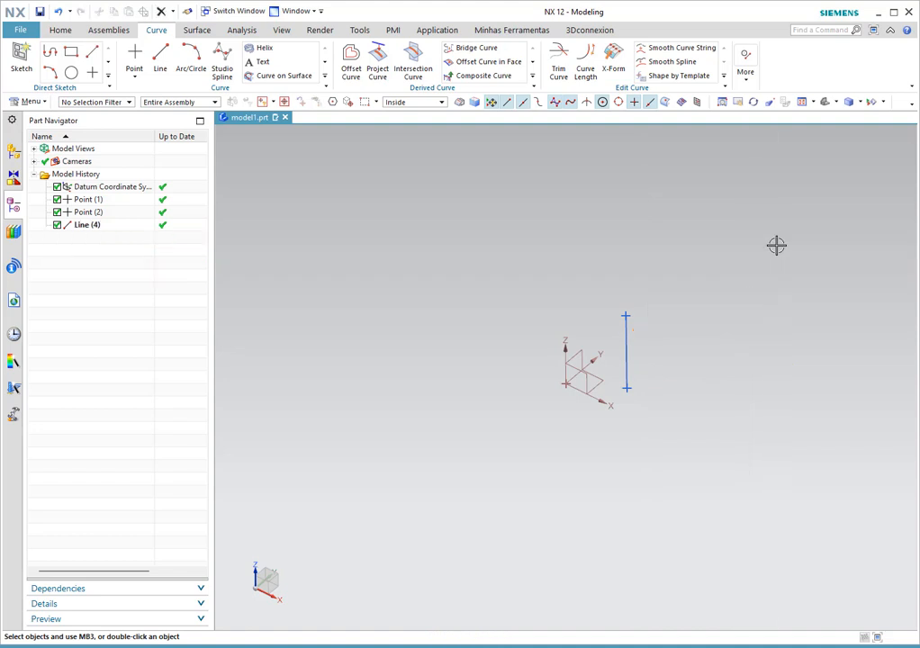
pyautogui.hotkey('ctrl', 'z')
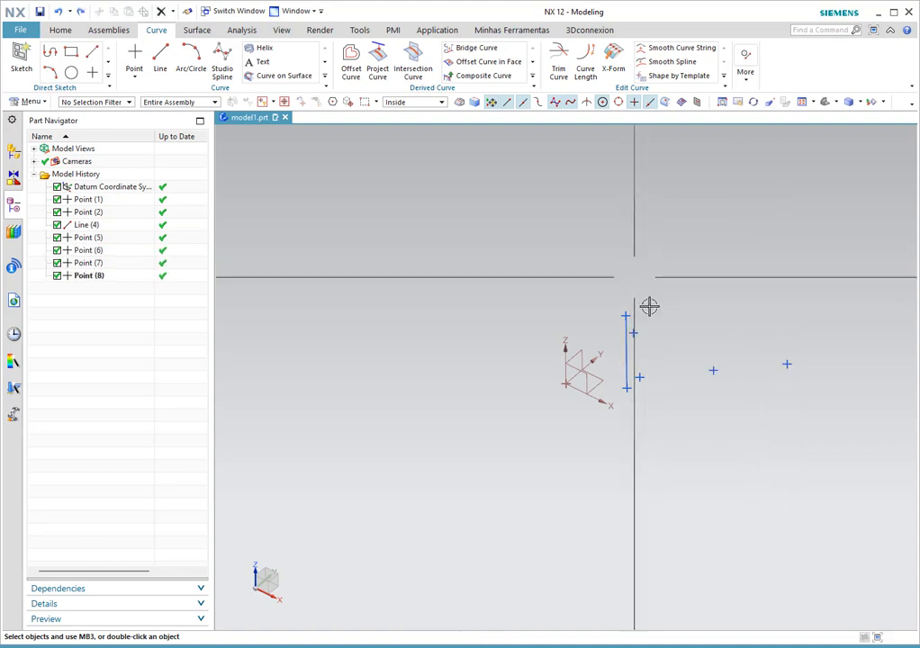
# Delete the three rectangular offset points and the cylindrical offset point, keeping the line and its two end points.
pyautogui.moveTo(664, 411); pyautogui.dragTo(676, 378, button='middle')
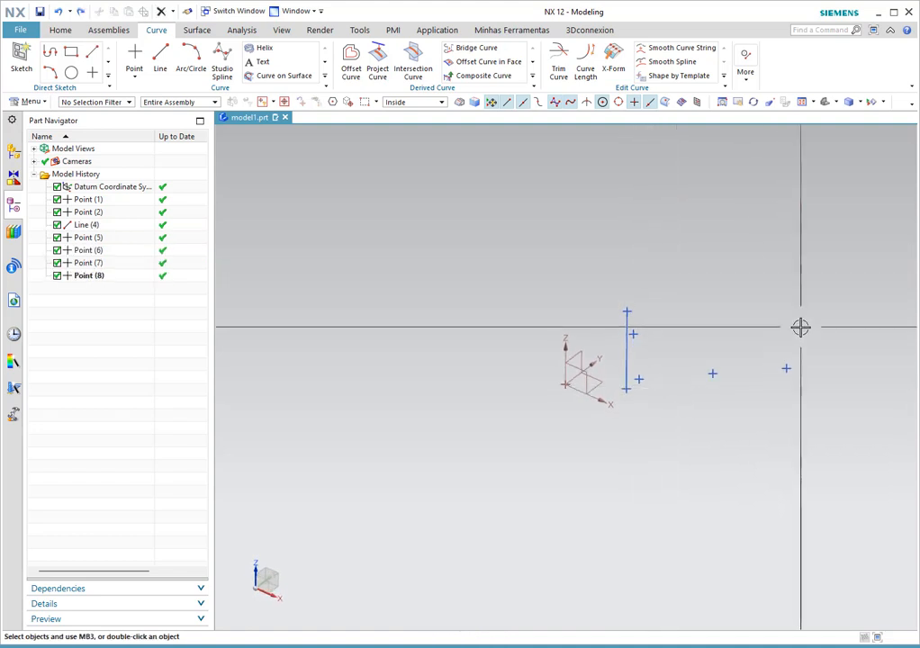
pyautogui.moveTo(825, 333); pyautogui.dragTo(665, 400)
pyautogui.press('Delete')
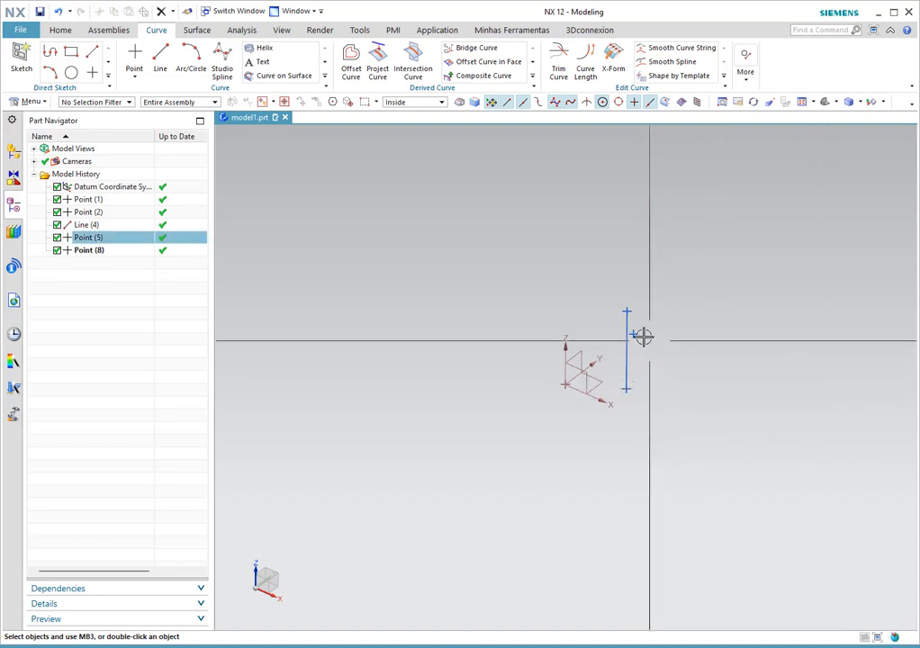
pyautogui.press('Delete')
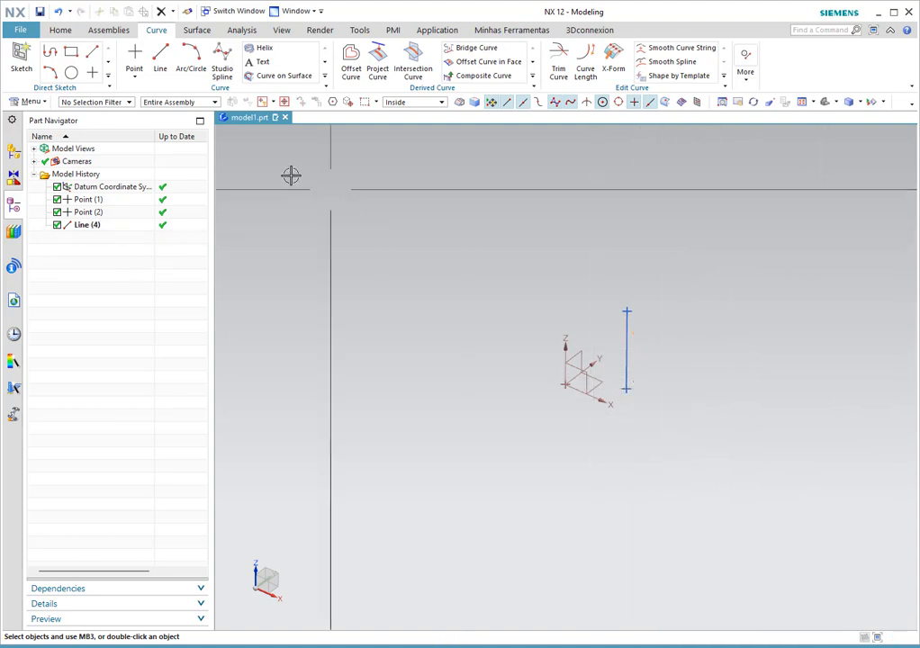
# Start a new associative point with its base at X 0, Y 0, Z 0 and a Cylindrical offset.
pyautogui.click(135, 60)
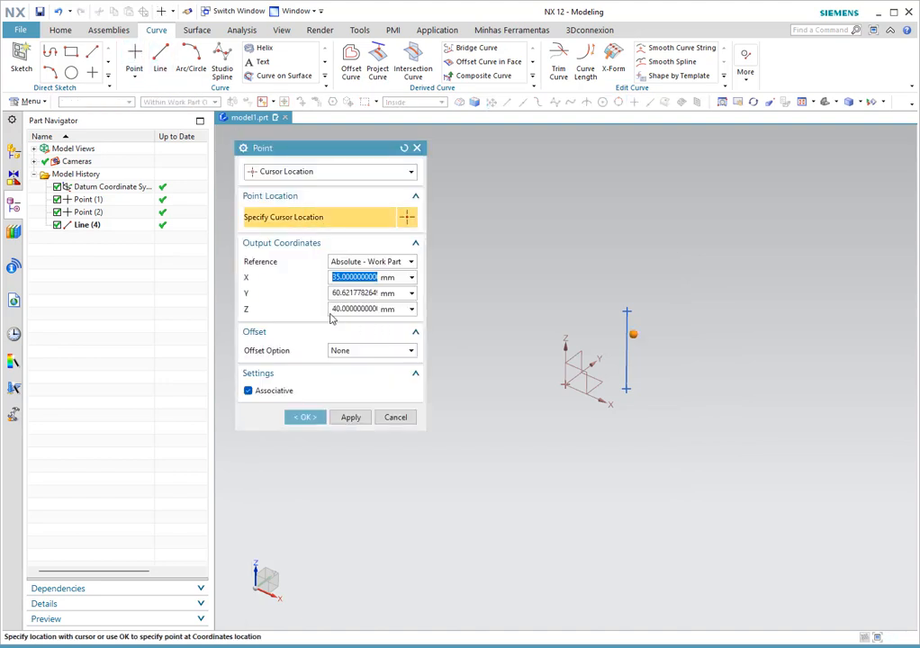
pyautogui.write('0')
pyautogui.press('Tab')
pyautogui.write('0')
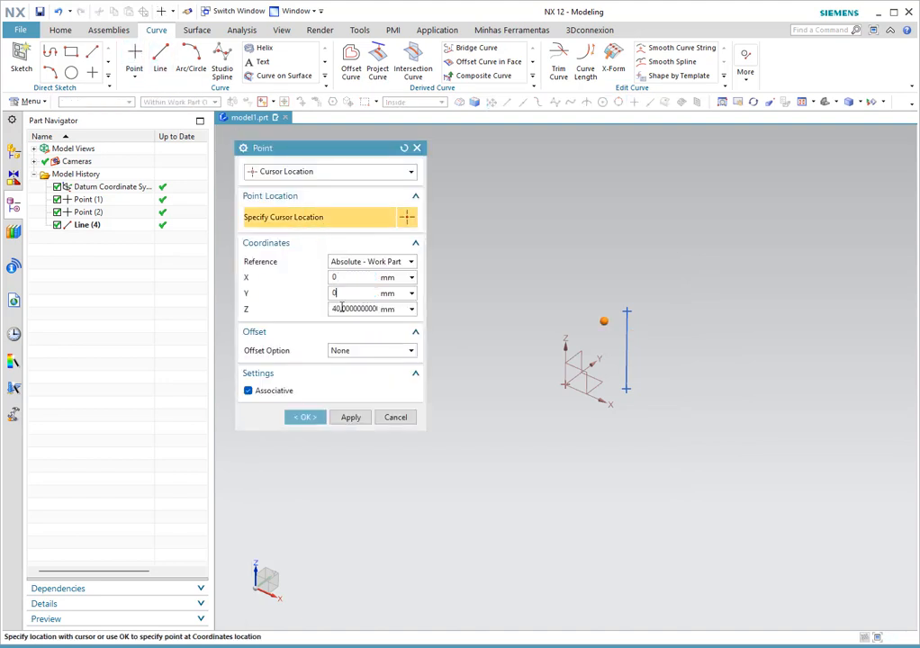
pyautogui.press('Tab')
pyautogui.write('0')
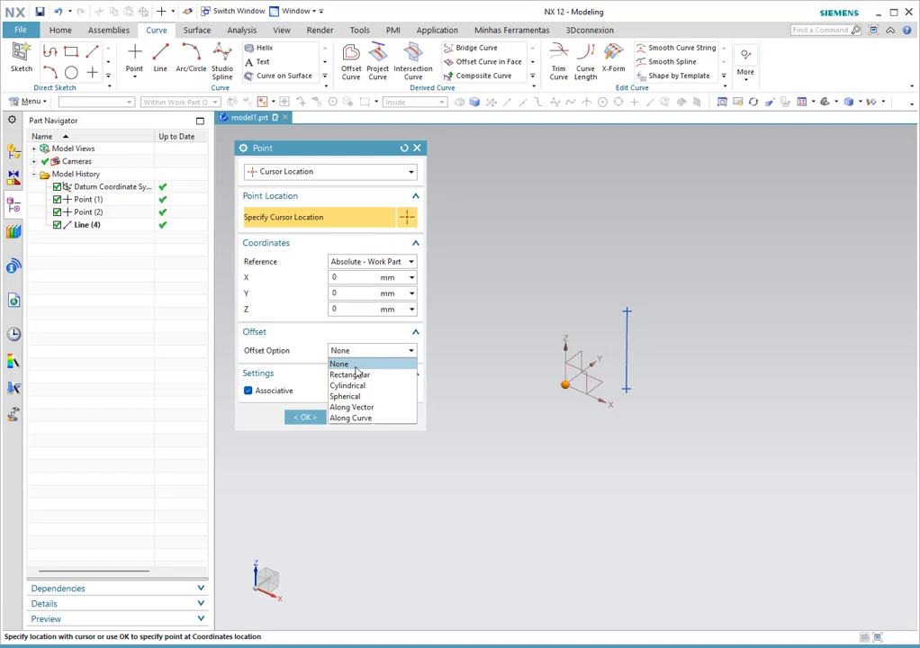
pyautogui.click(354, 386)
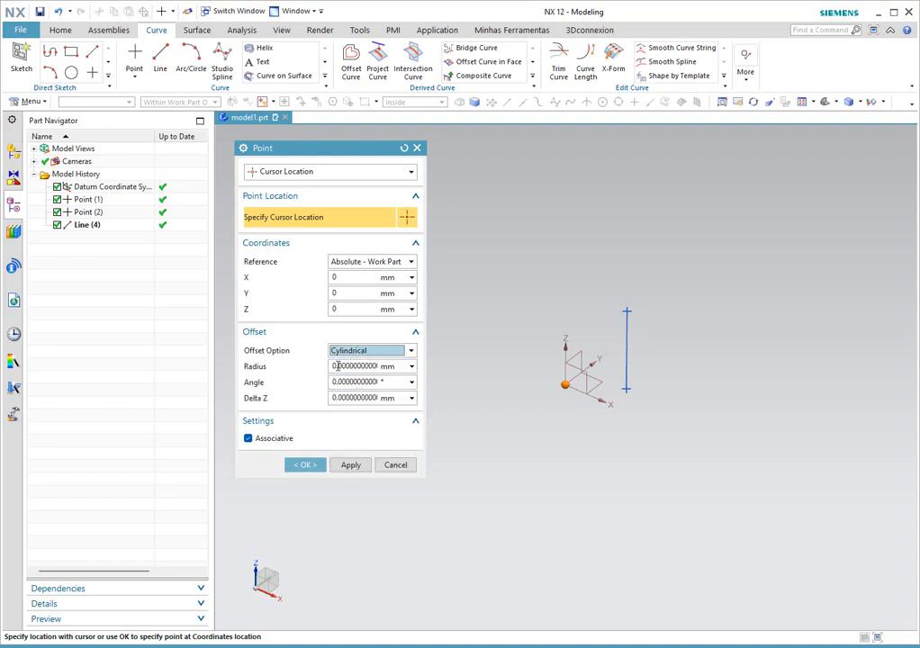
# Set the cylindrical offset's radius to 100 mm and its angle to 45°, and create the point.
pyautogui.doubleClick(336, 365)
pyautogui.write('100')
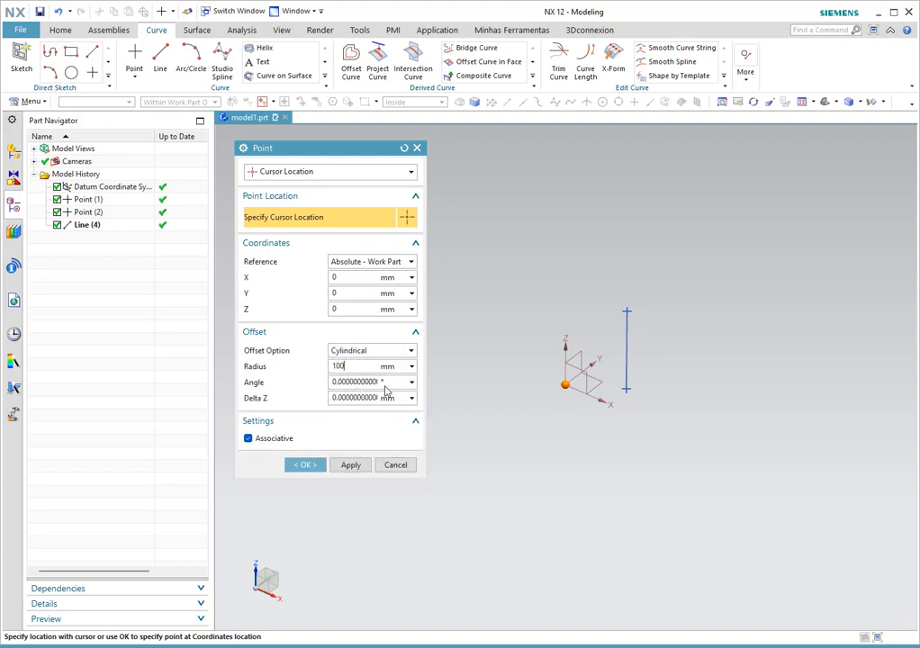
pyautogui.click(349, 382)
pyautogui.doubleClick(349, 382)
pyautogui.write('45')
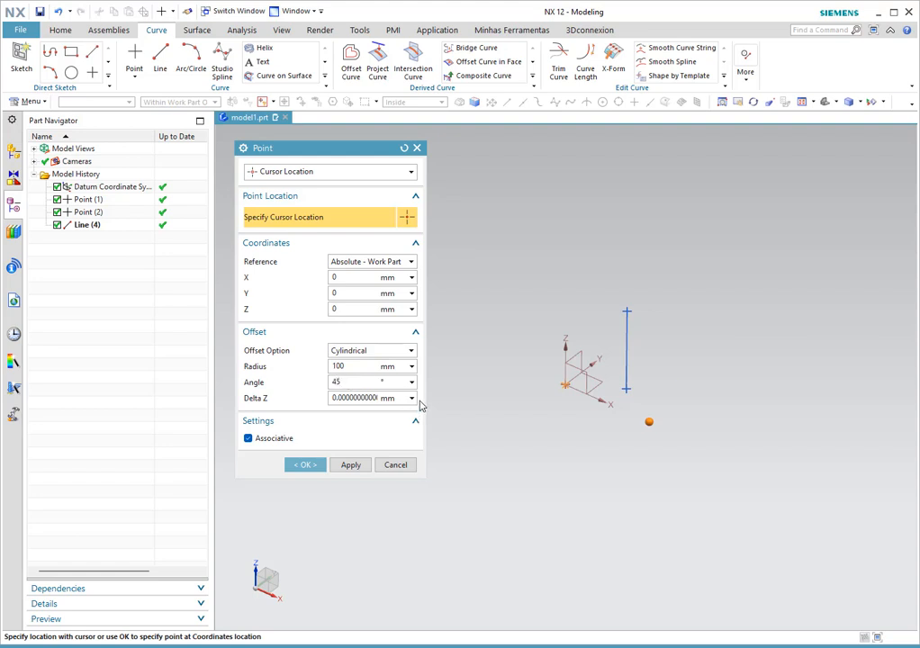
pyautogui.press('Tab')
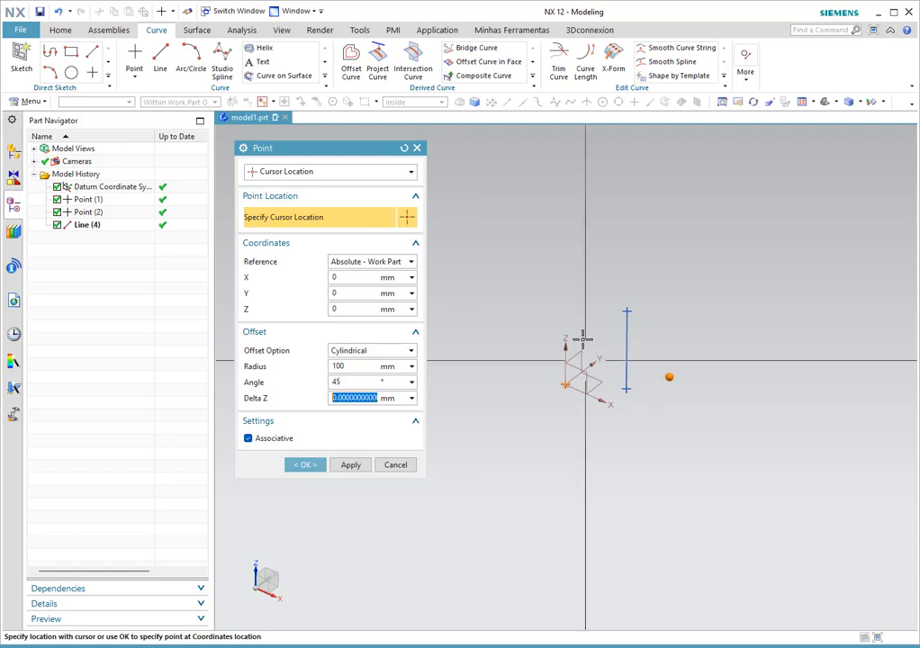
pyautogui.click(302, 466)
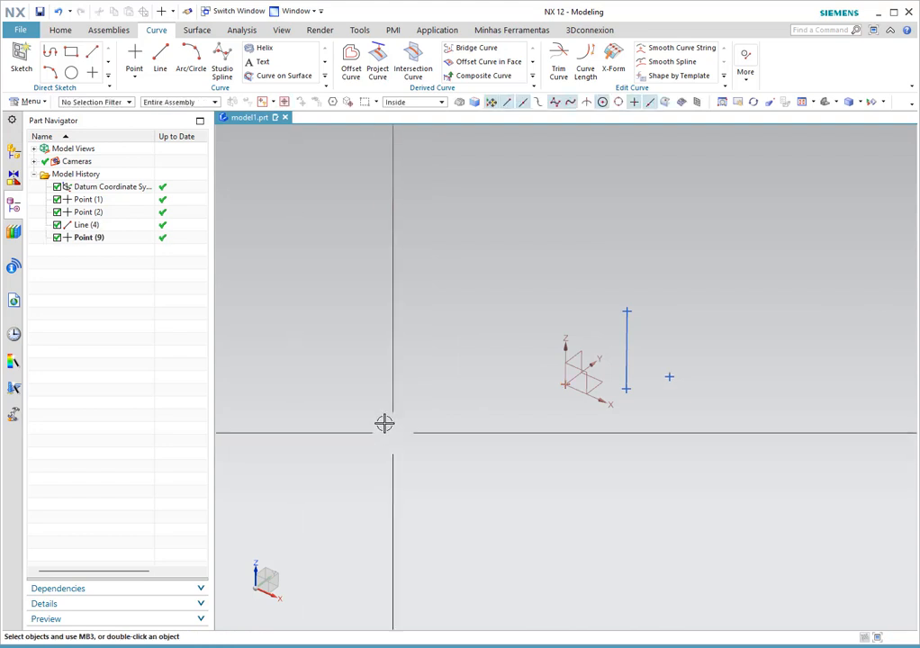
# Start an Arc/Circle from Center with its center at the absolute origin and a radius of 100 mm.
pyautogui.click(191, 65)
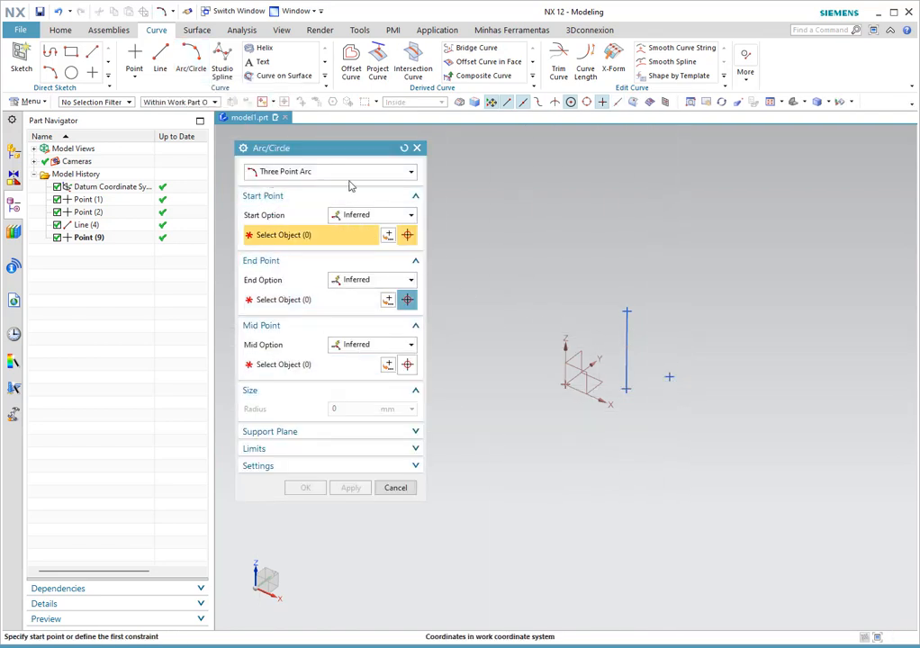
pyautogui.click(297, 174)
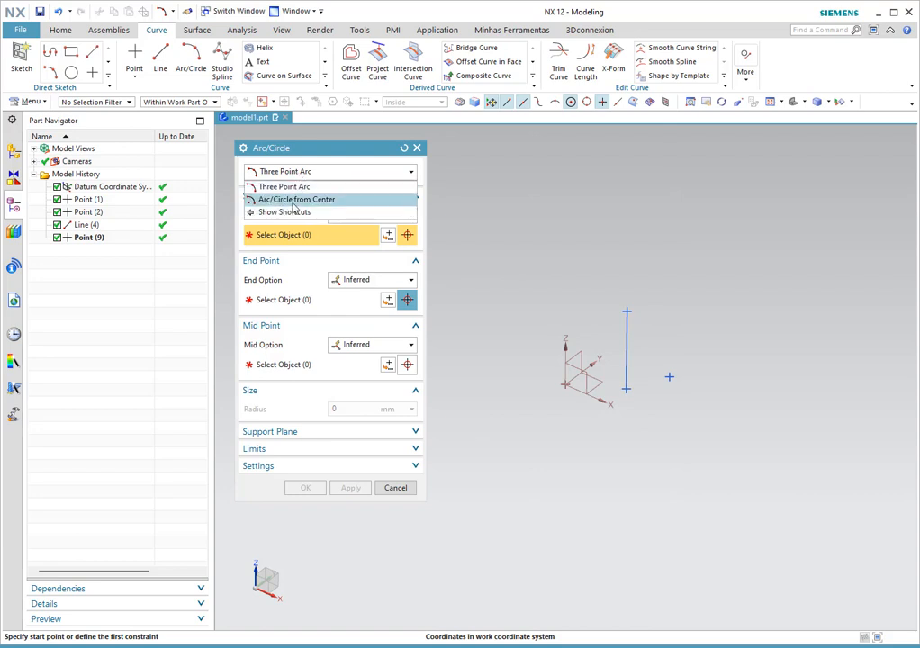
pyautogui.click(293, 200)
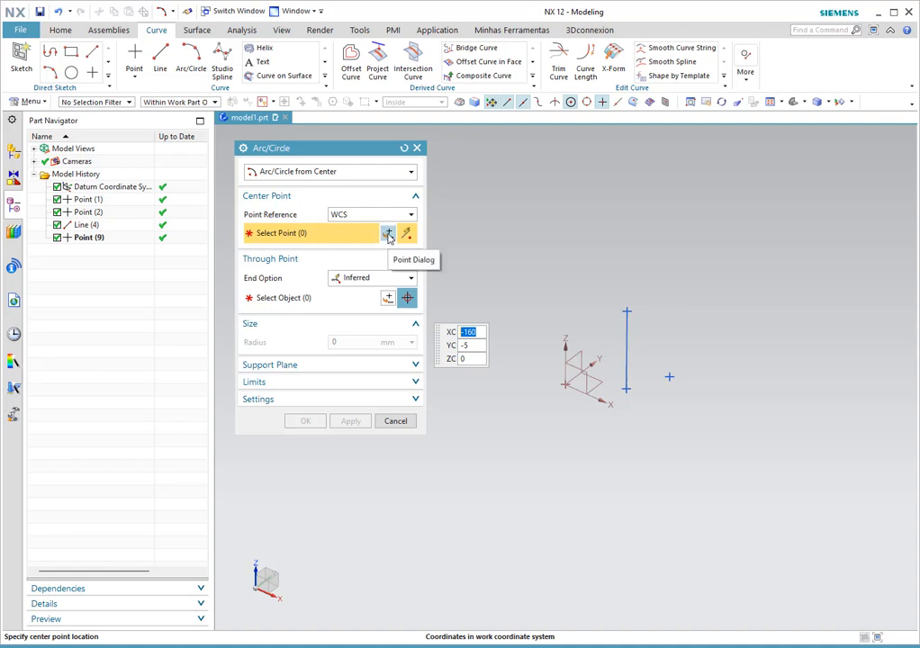
pyautogui.click(388, 234)
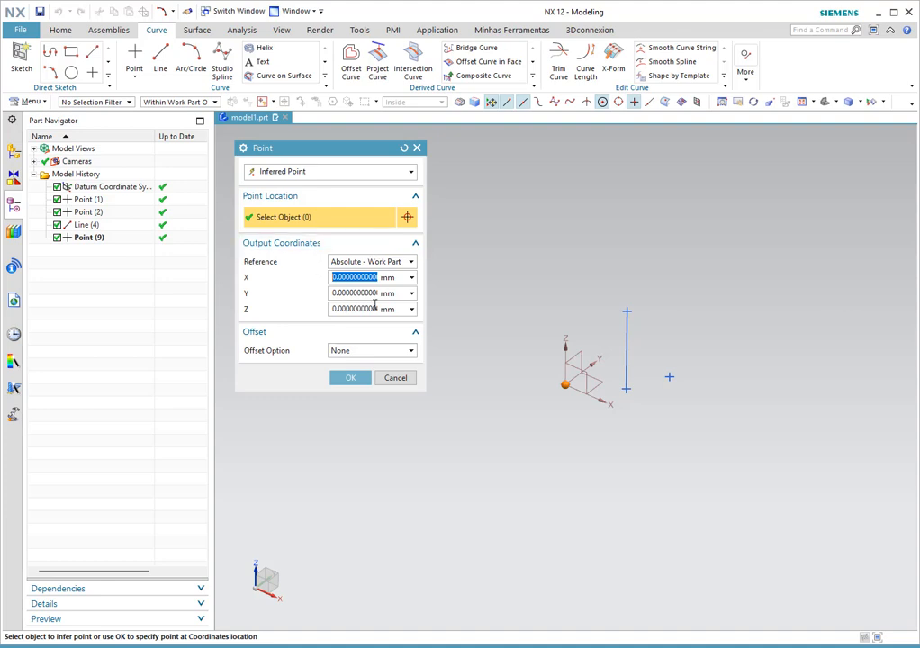
pyautogui.click(359, 378)
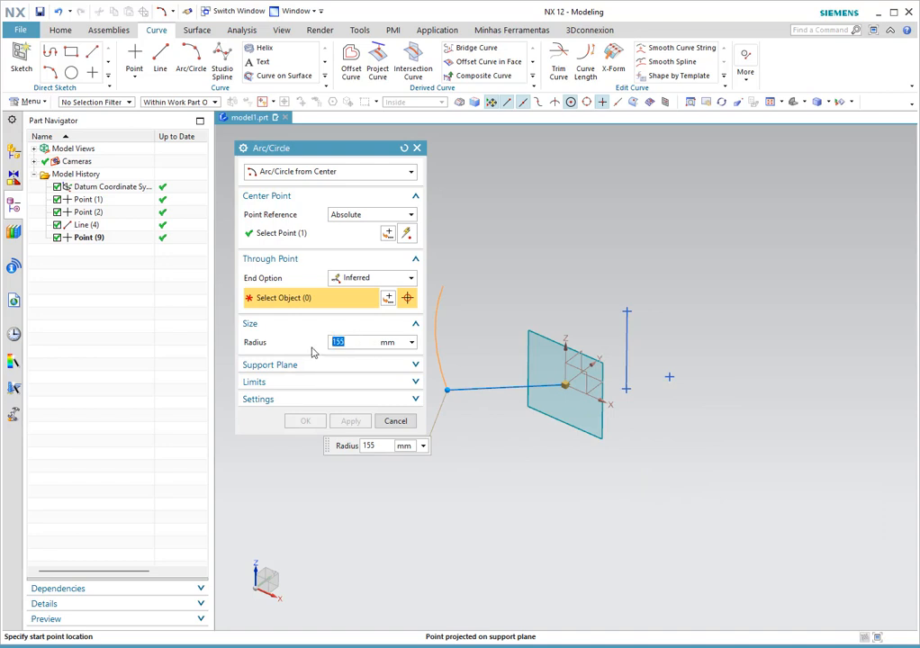
pyautogui.write('100')
pyautogui.press('Return')
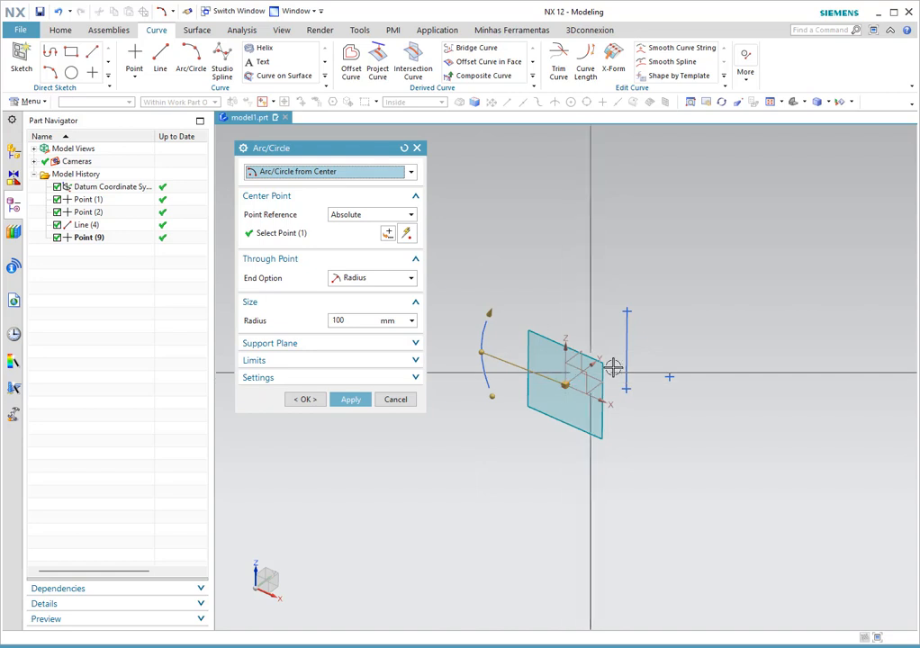
# Switch the arc's support plane option to Select Plane and choose the ZC plane.
pyautogui.moveTo(661, 382)
pyautogui.mouseDown(button='middle')
pyautogui.moveTo(649, 353)
pyautogui.moveTo(607, 355)
pyautogui.moveTo(673, 370)
pyautogui.moveTo(664, 386)
pyautogui.mouseUp(button='middle')
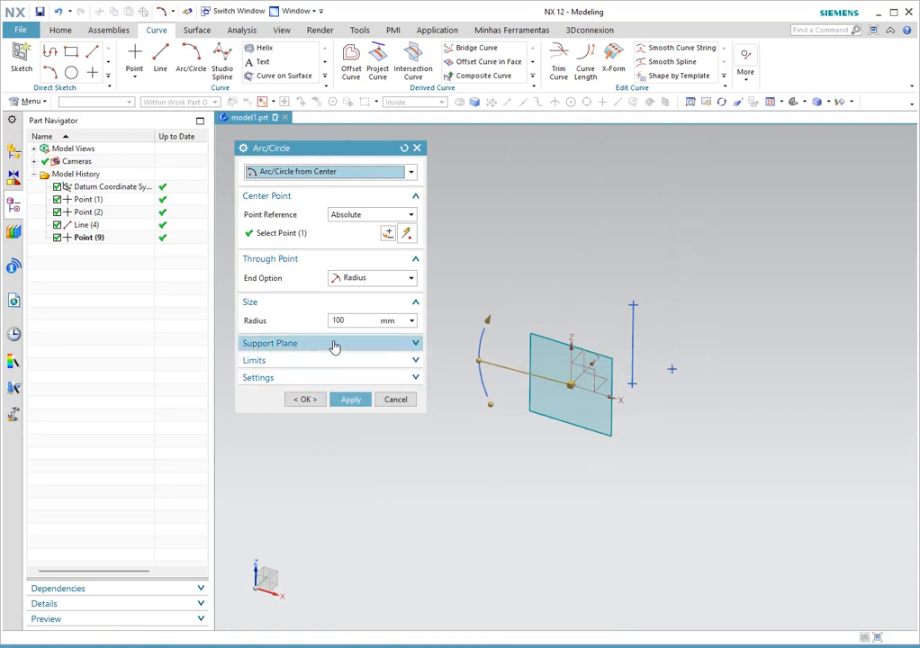
pyautogui.click(335, 346)
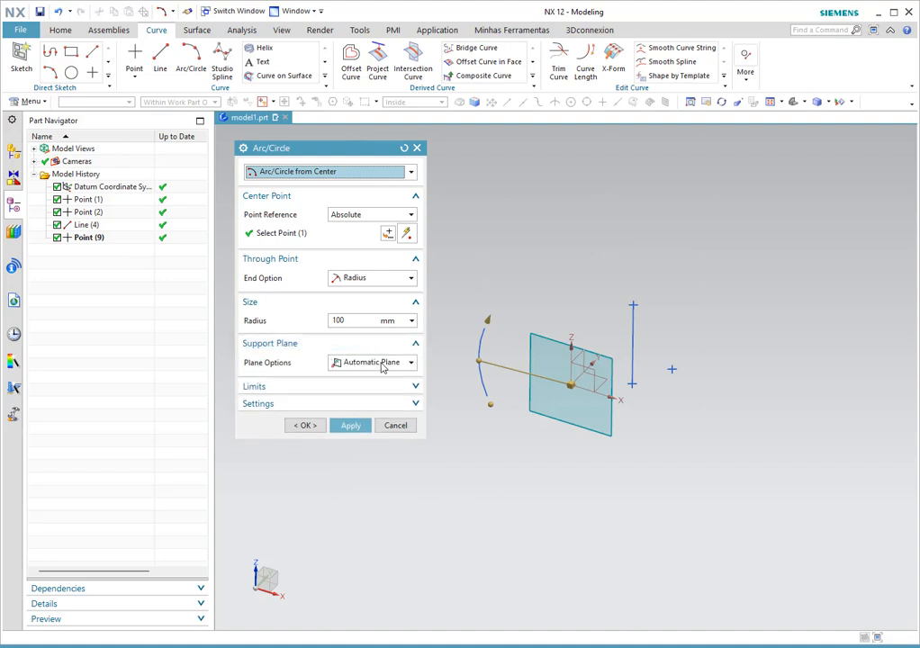
pyautogui.click(381, 363)
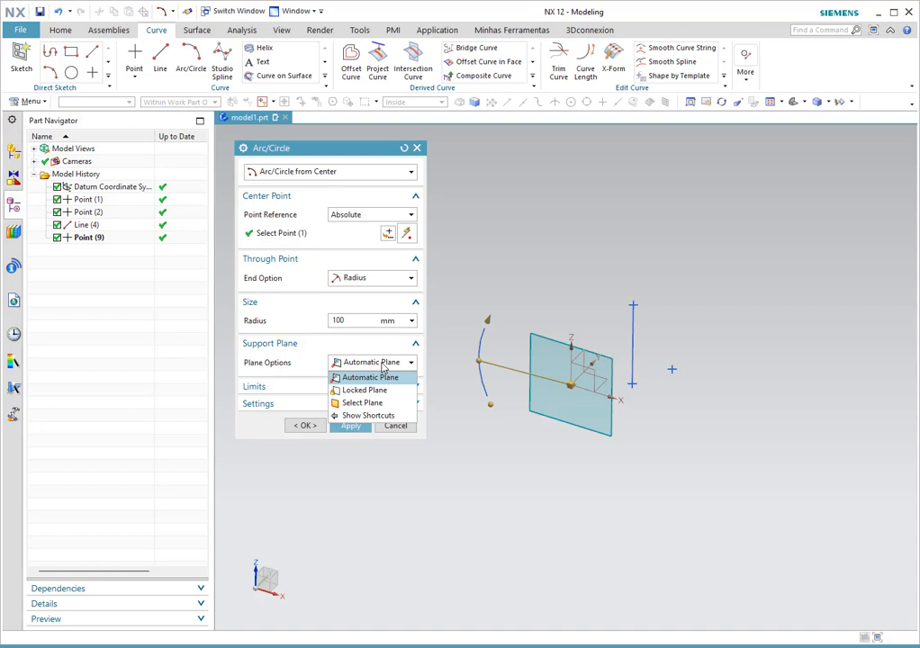
pyautogui.click(356, 405)
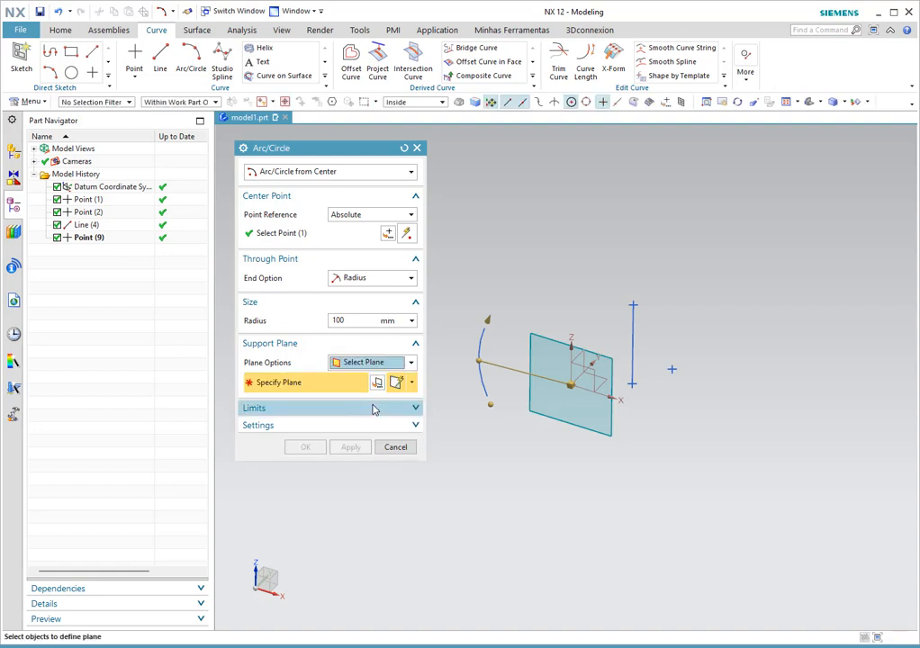
pyautogui.moveTo(685, 468); pyautogui.dragTo(661, 451, button='middle')
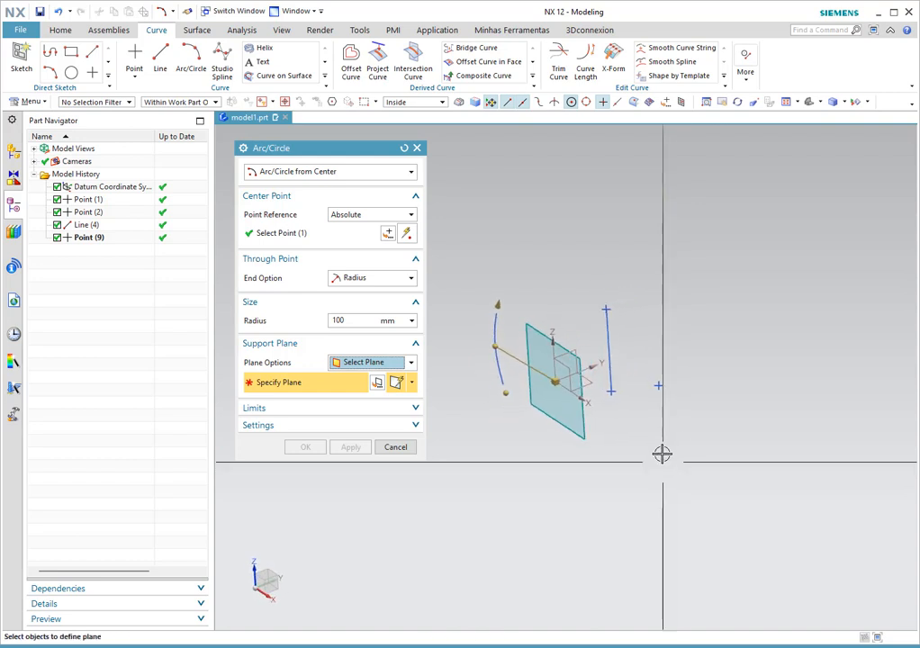
pyautogui.click(412, 384)
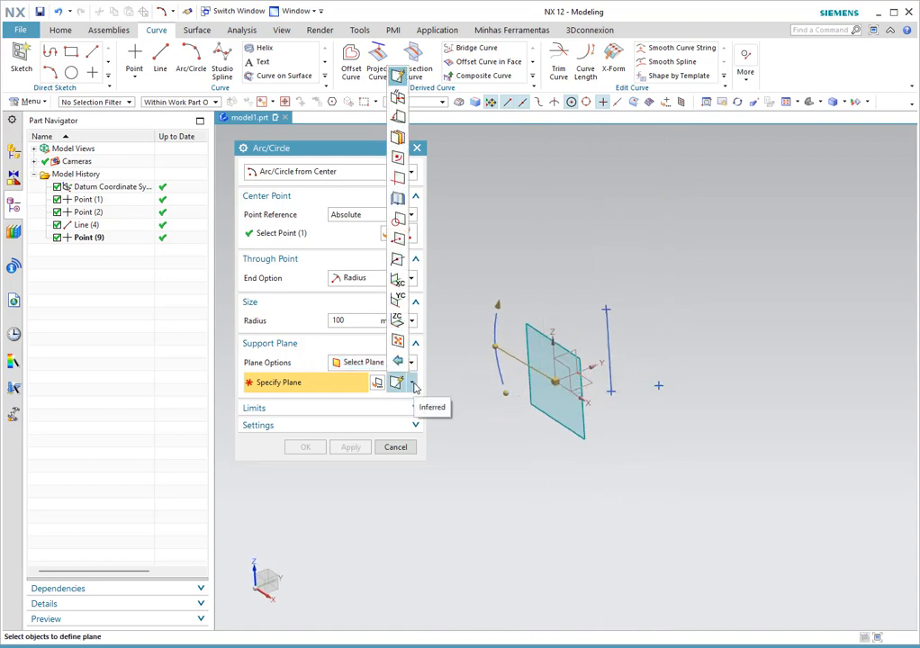
pyautogui.click(397, 322)
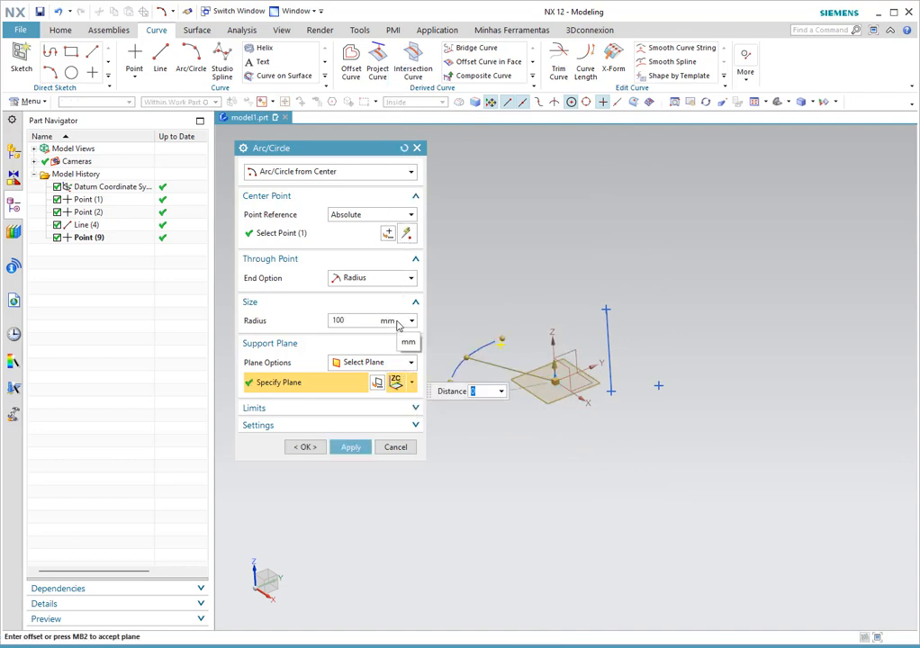
# Redefine the arc's support plane with the Inferred method, using the datum coordinate system's XY plane.
pyautogui.click(412, 382)
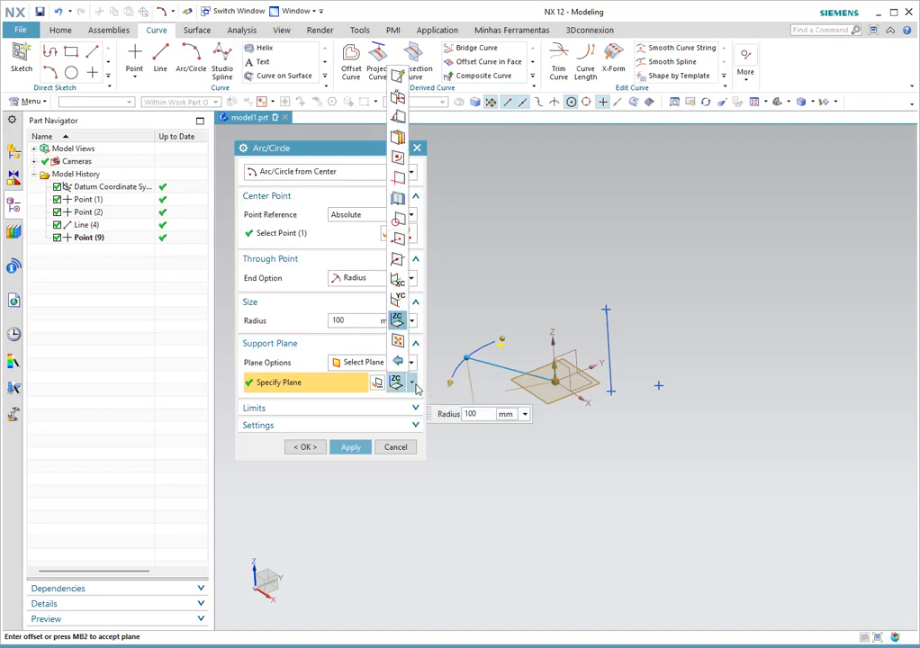
pyautogui.click(397, 76)
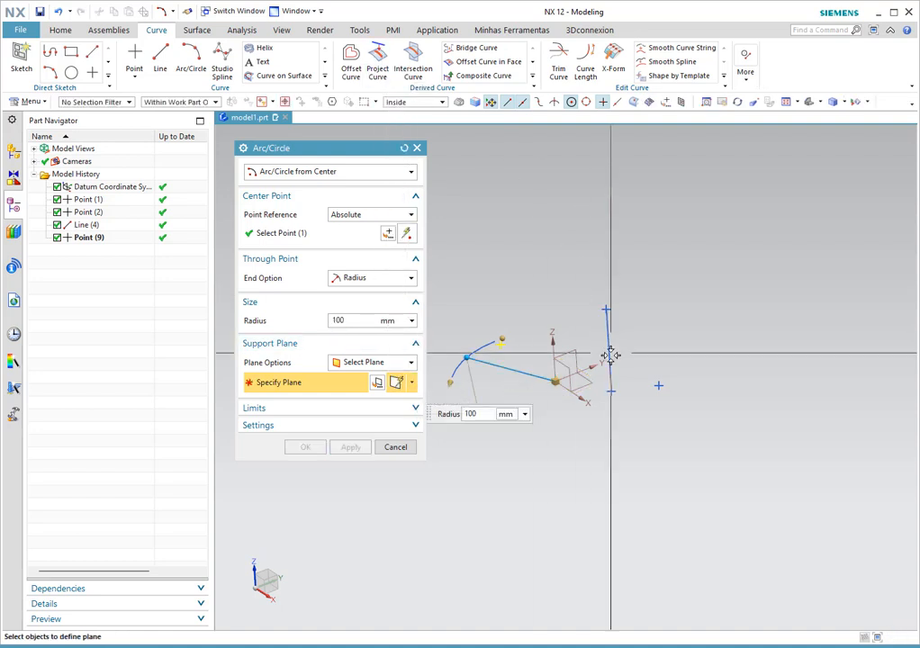
pyautogui.click(555, 379)
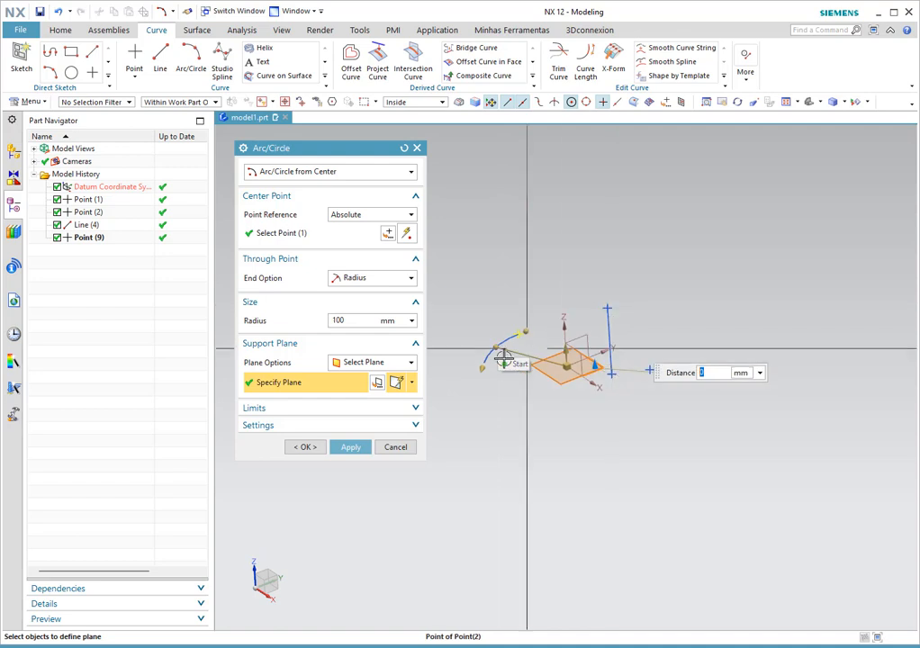
# Turn the arc into a full circle, create it and finish the Arc/Circle command.
pyautogui.click(265, 410)
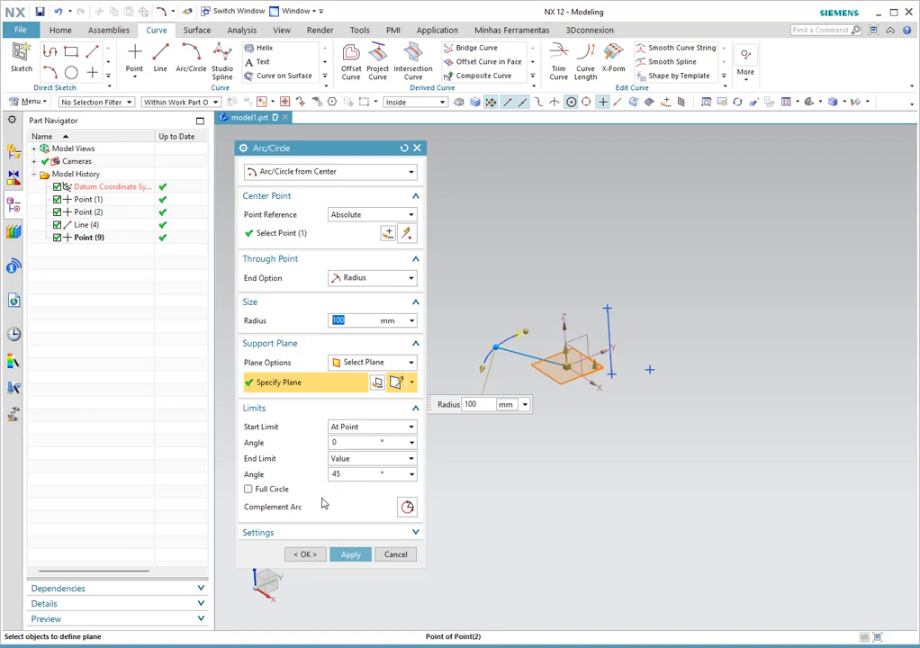
pyautogui.click(248, 490)
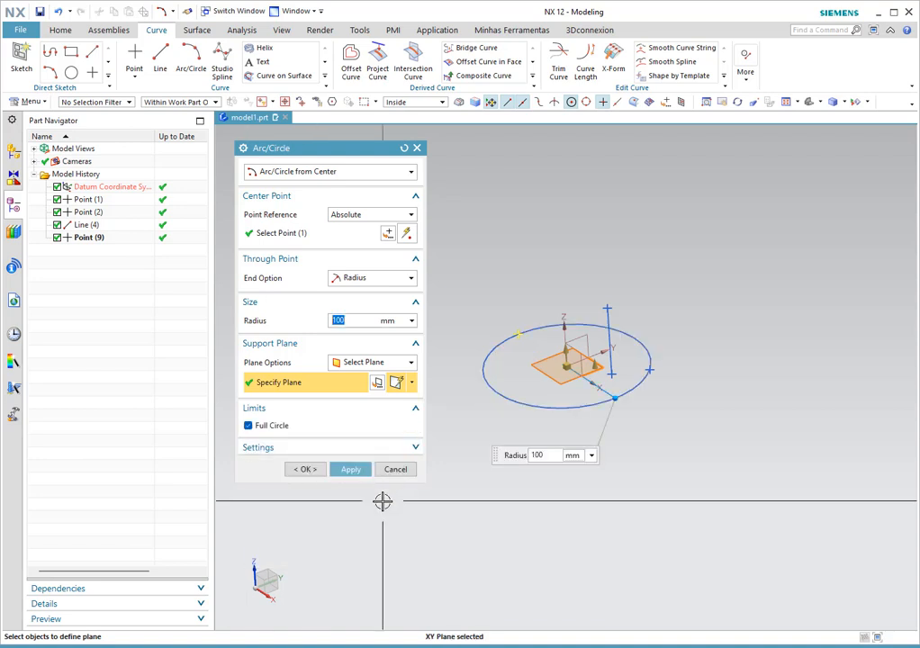
pyautogui.click(351, 469)
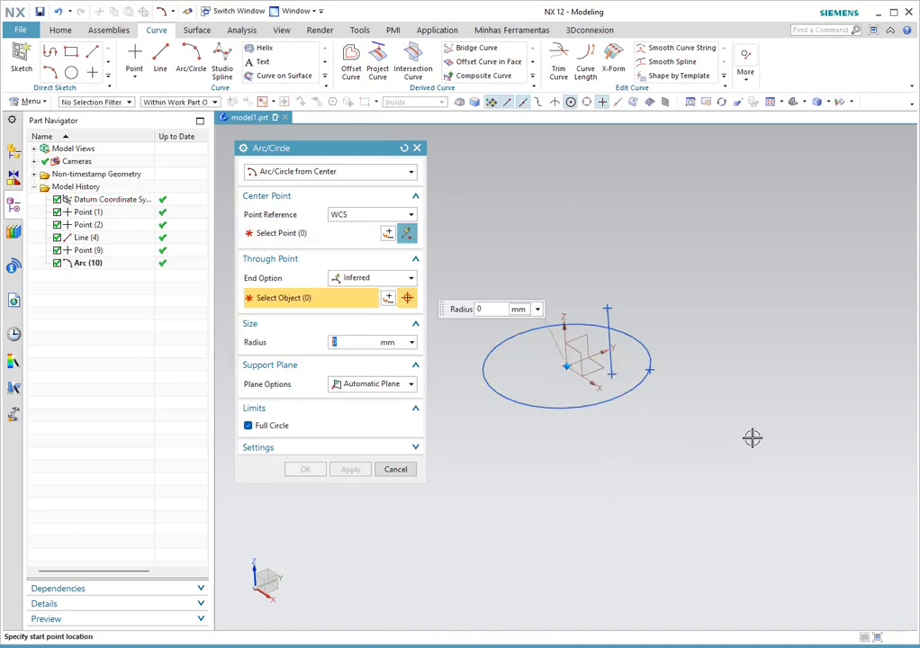
pyautogui.click(396, 469)
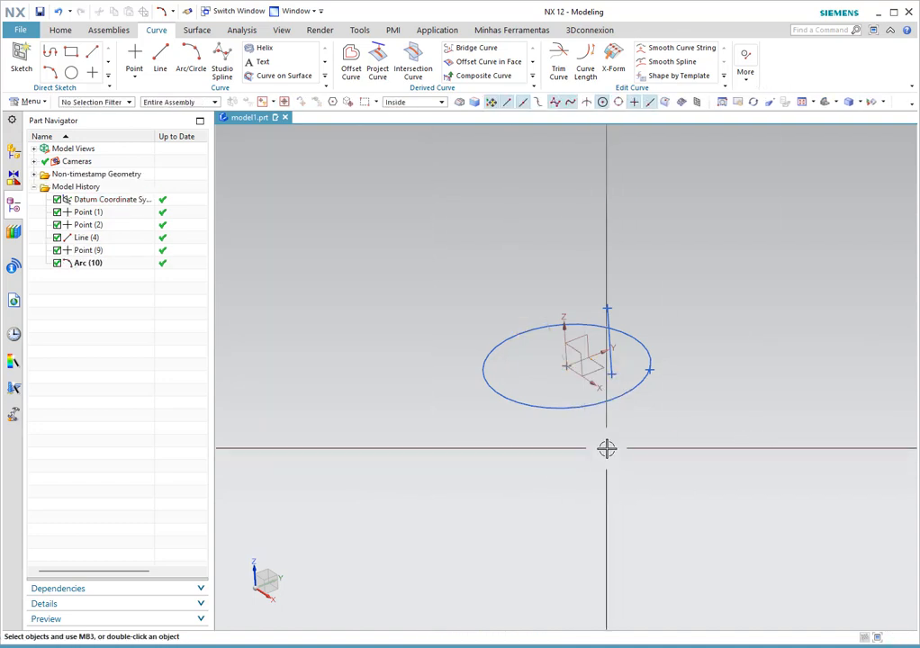
pyautogui.moveTo(606, 448); pyautogui.dragTo(613, 511, button='middle')
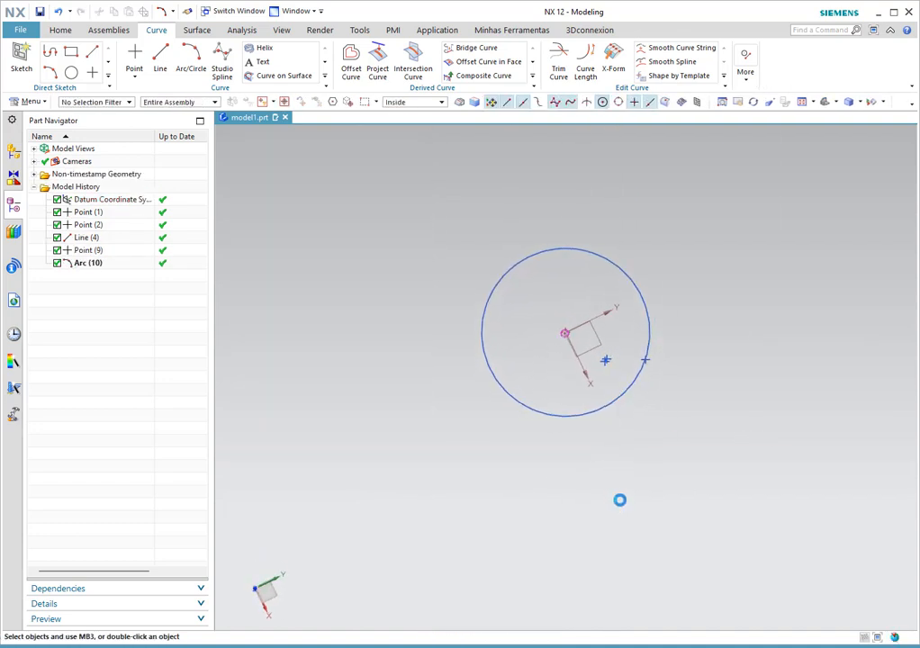
pyautogui.scroll(-5, 632, 426)
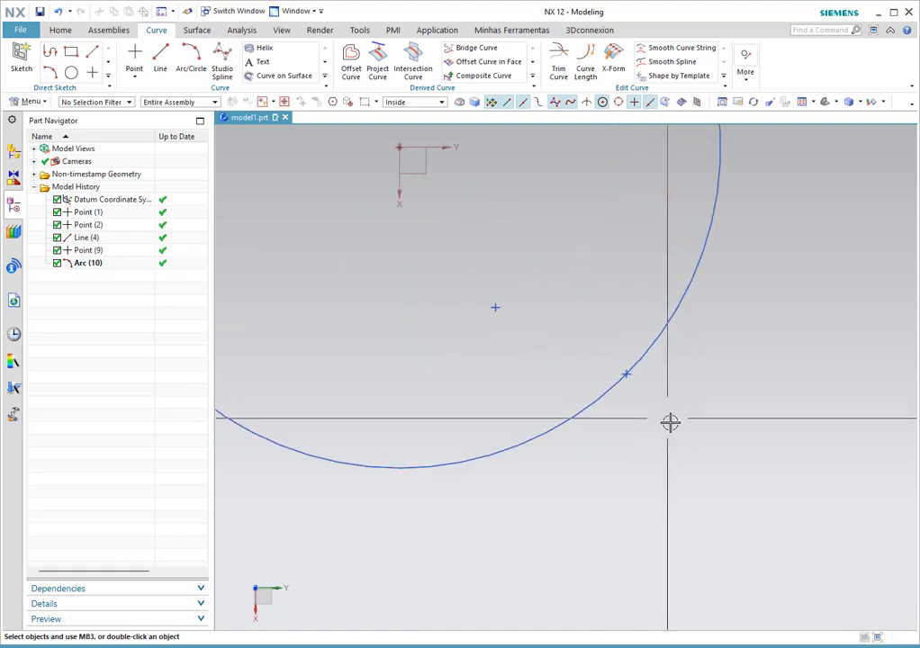
pyautogui.press('F8')
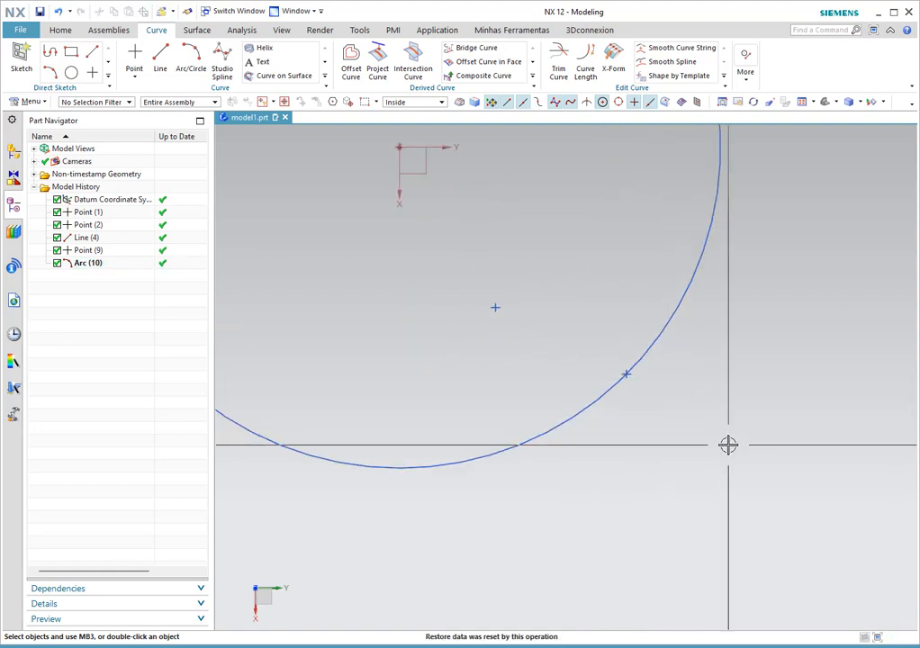
pyautogui.scroll(4, 630, 425)
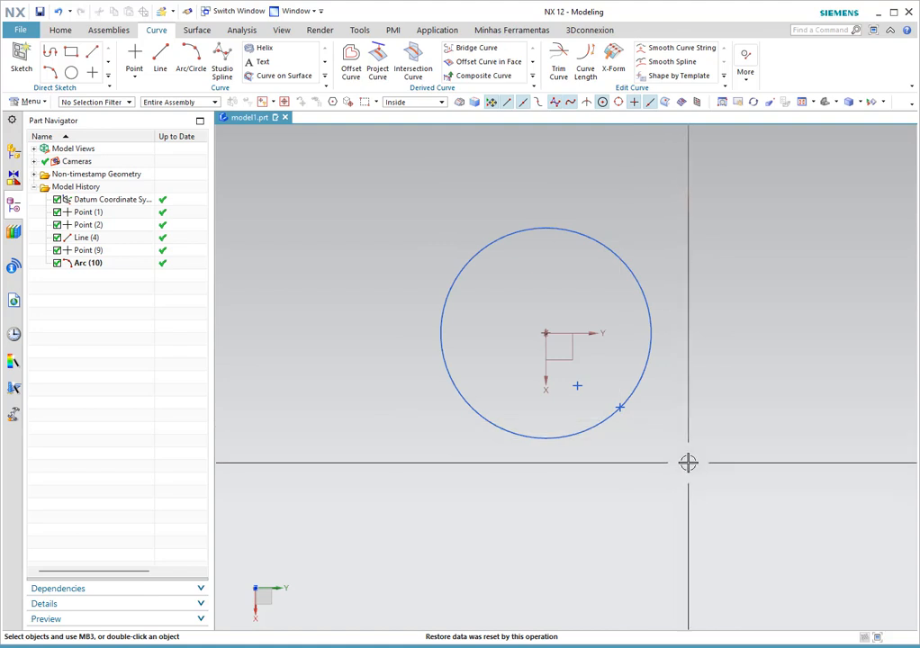
pyautogui.moveTo(661, 467); pyautogui.dragTo(715, 396, button='middle')
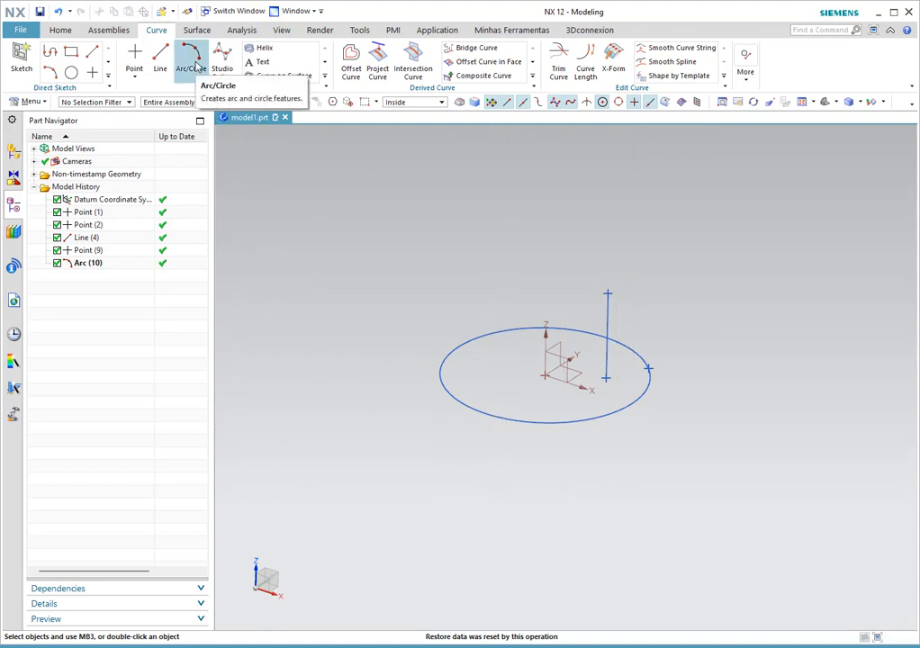
# Start another Arc/Circle from Center, with its center on the existing point lying on the large circle.
pyautogui.click(196, 68)
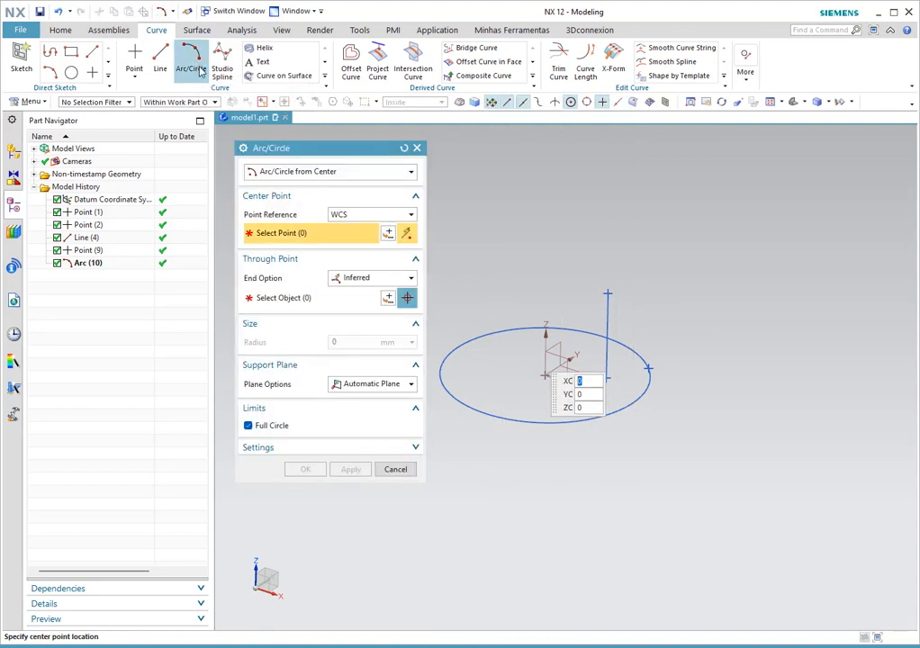
pyautogui.click(353, 175)
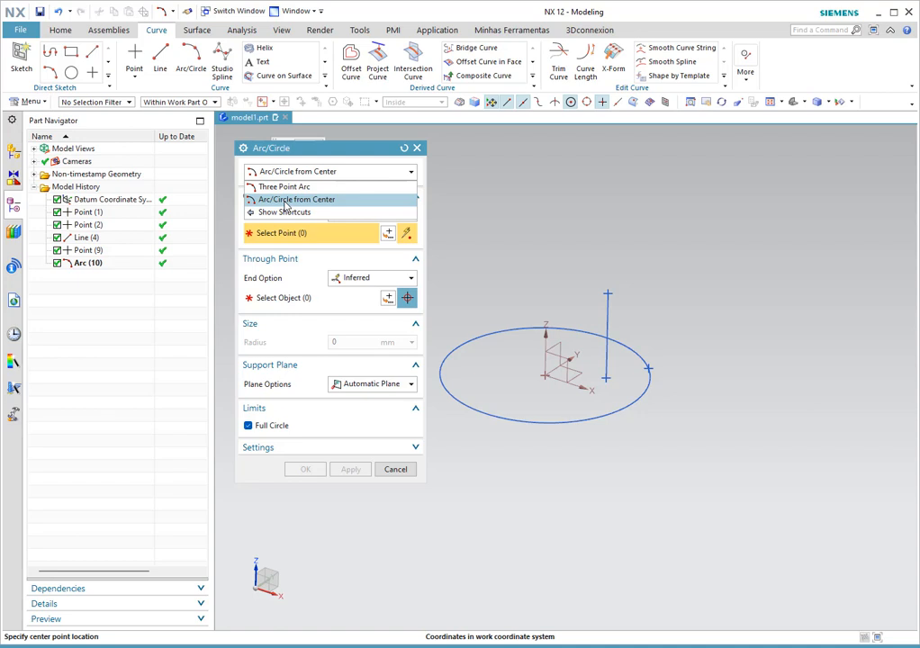
pyautogui.click(308, 172)
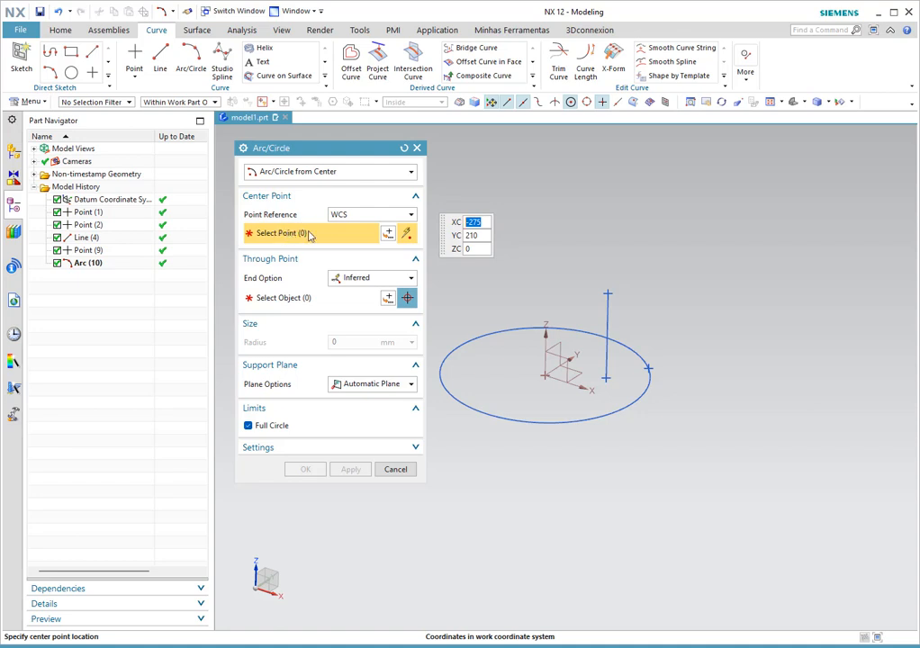
pyautogui.click(570, 102)
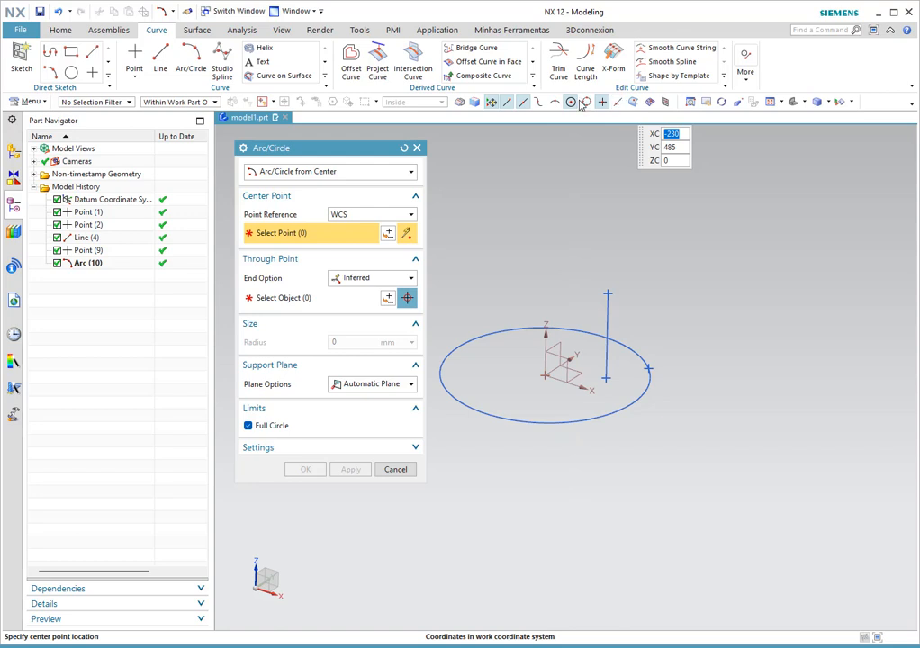
pyautogui.click(648, 367)
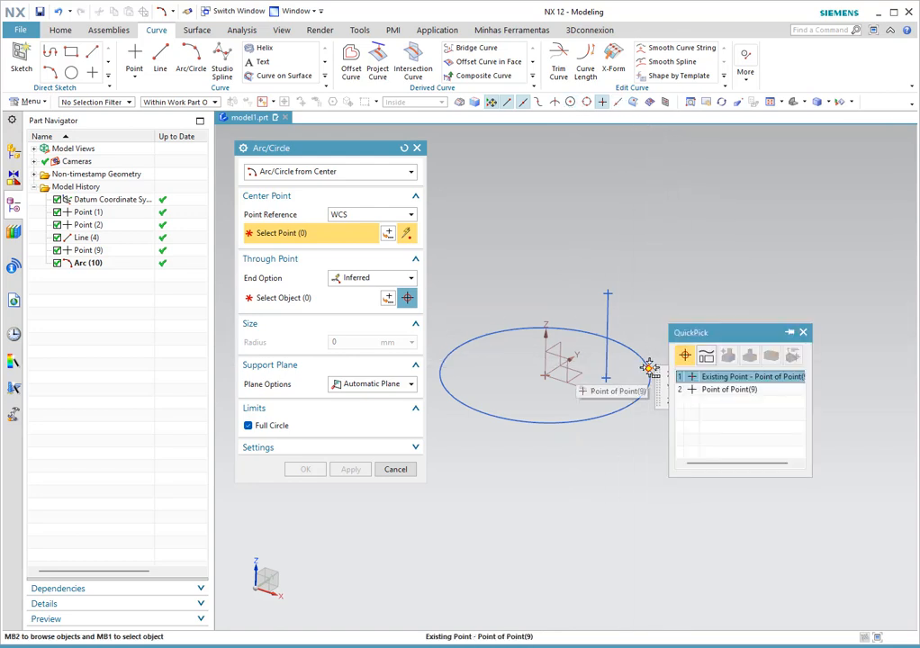
pyautogui.click(744, 382)
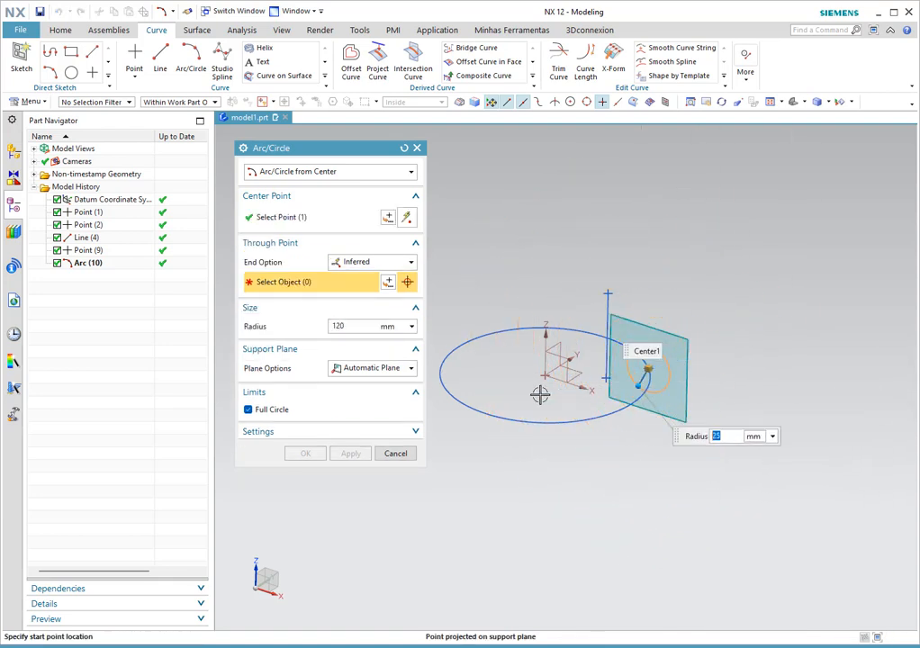
# Set the new circle's support plane to the datum coordinate system's XY plane with Select Plane and its radius to 60 mm.
pyautogui.moveTo(748, 346); pyautogui.dragTo(731, 376, button='middle')
pyautogui.click(371, 369)
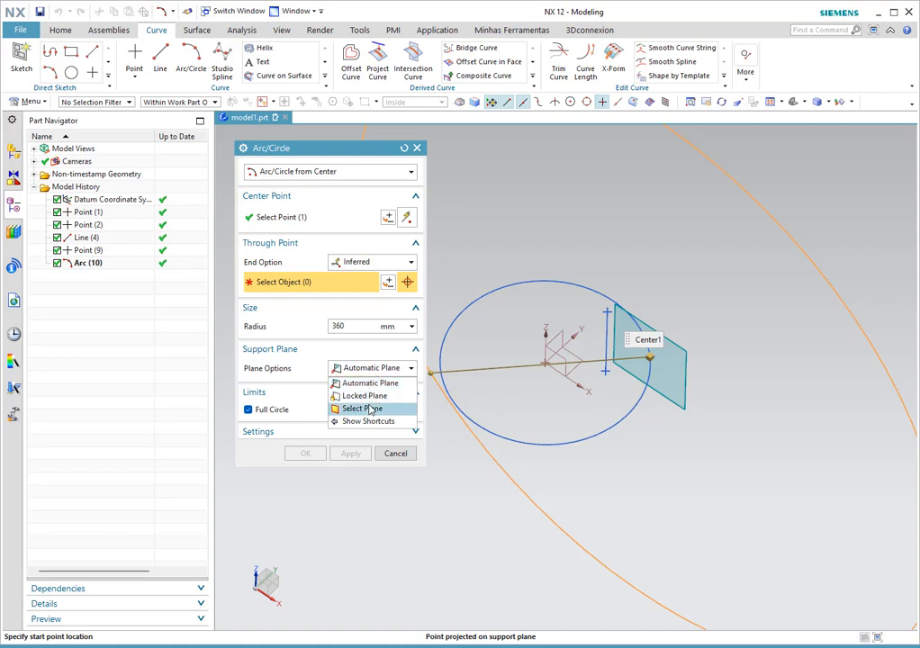
pyautogui.click(364, 410)
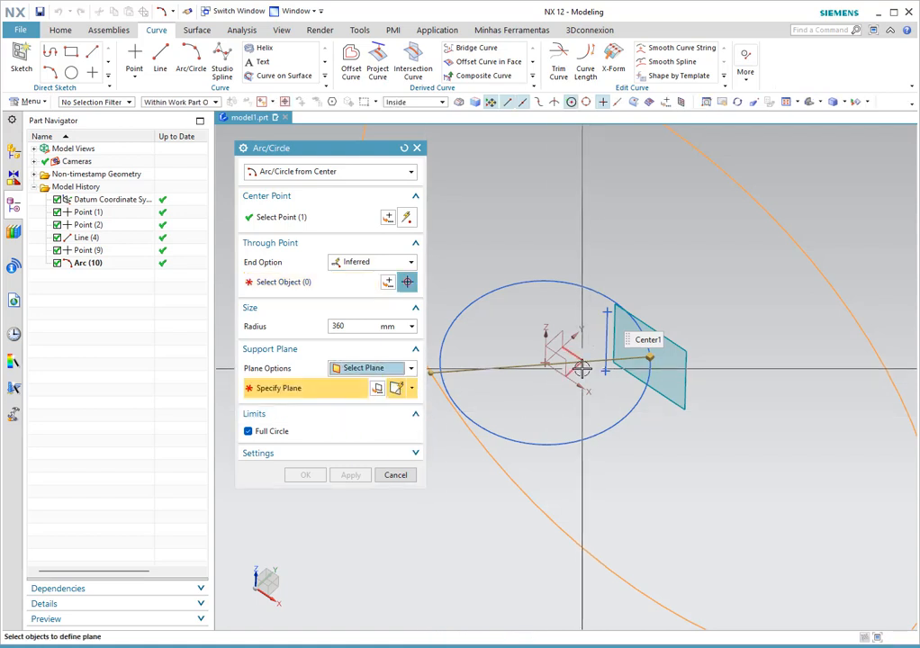
pyautogui.click(582, 368)
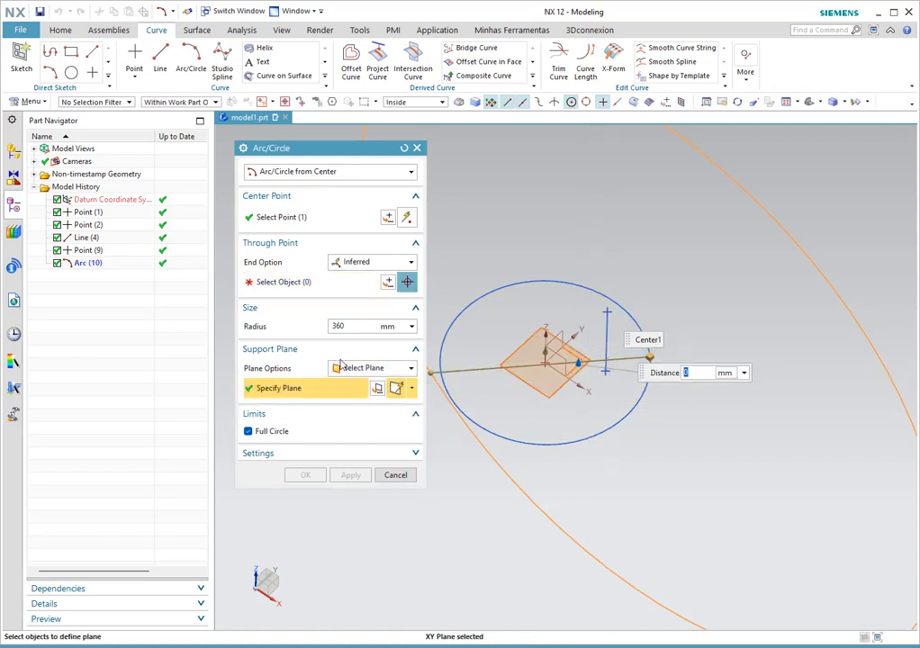
pyautogui.click(346, 326)
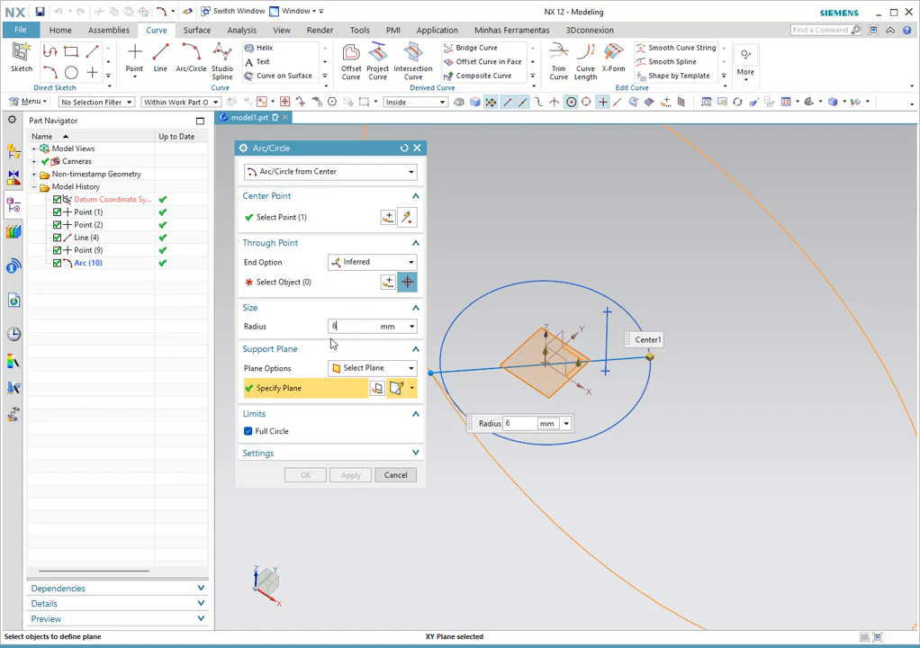
pyautogui.write('60')
pyautogui.press('Return')
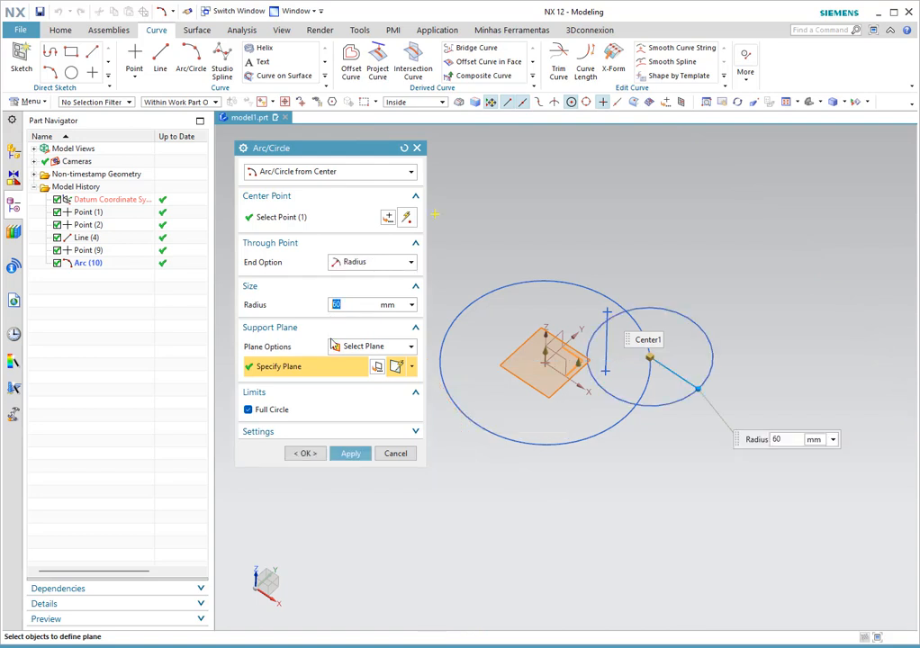
# Turn off Full Circle and stretch the arc's limits outside the large circle, to a start of about -245° and an end of about -41°.
pyautogui.click(249, 409)
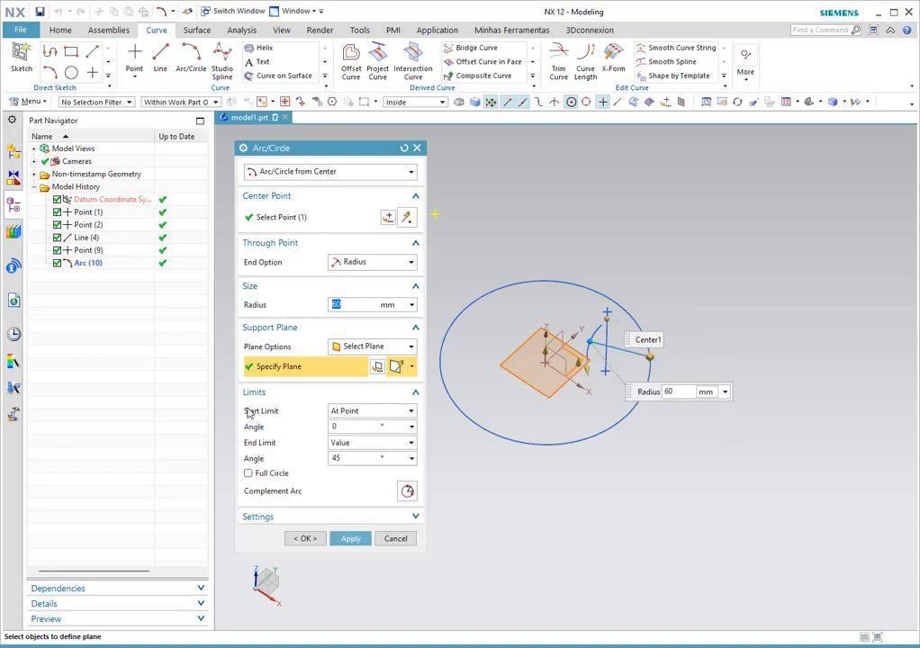
pyautogui.scroll(5, 612, 320)
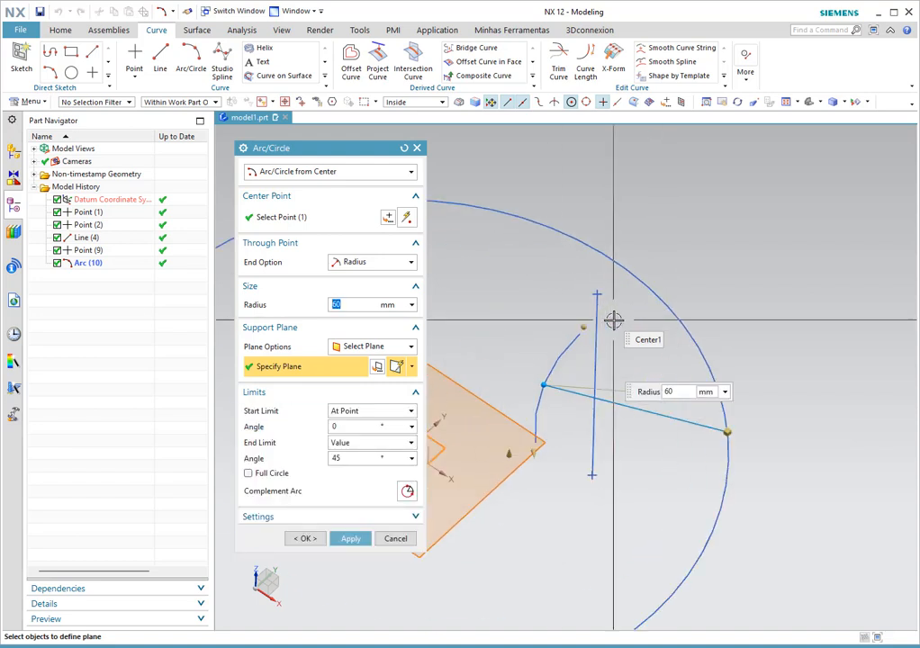
pyautogui.moveTo(585, 327); pyautogui.dragTo(782, 384)
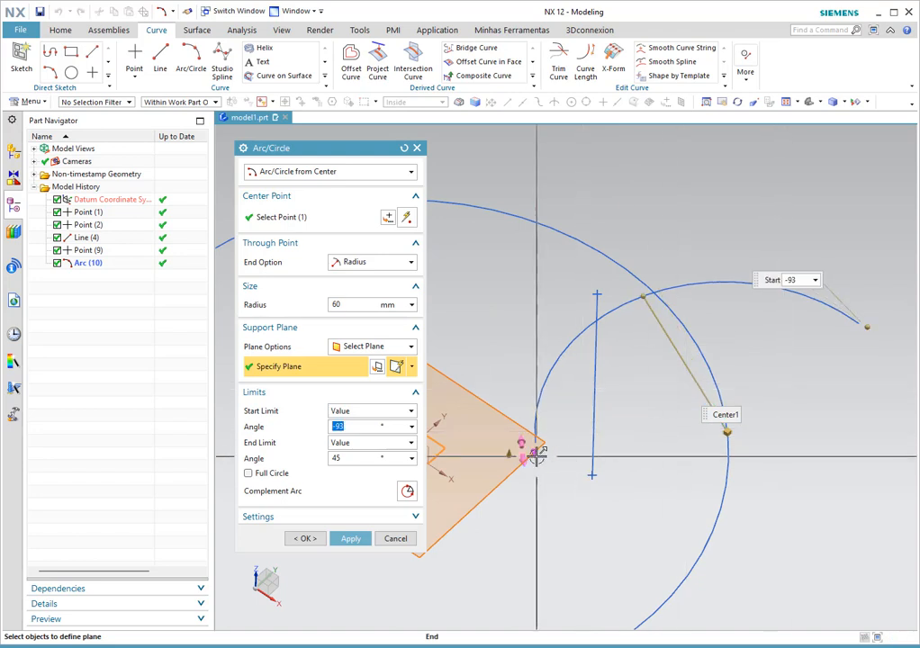
pyautogui.moveTo(536, 457); pyautogui.dragTo(542, 416)
pyautogui.moveTo(582, 354); pyautogui.dragTo(704, 318)
pyautogui.scroll(-3, 698, 293)
pyautogui.moveTo(787, 310); pyautogui.dragTo(772, 425)
pyautogui.moveTo(733, 457); pyautogui.dragTo(687, 465)
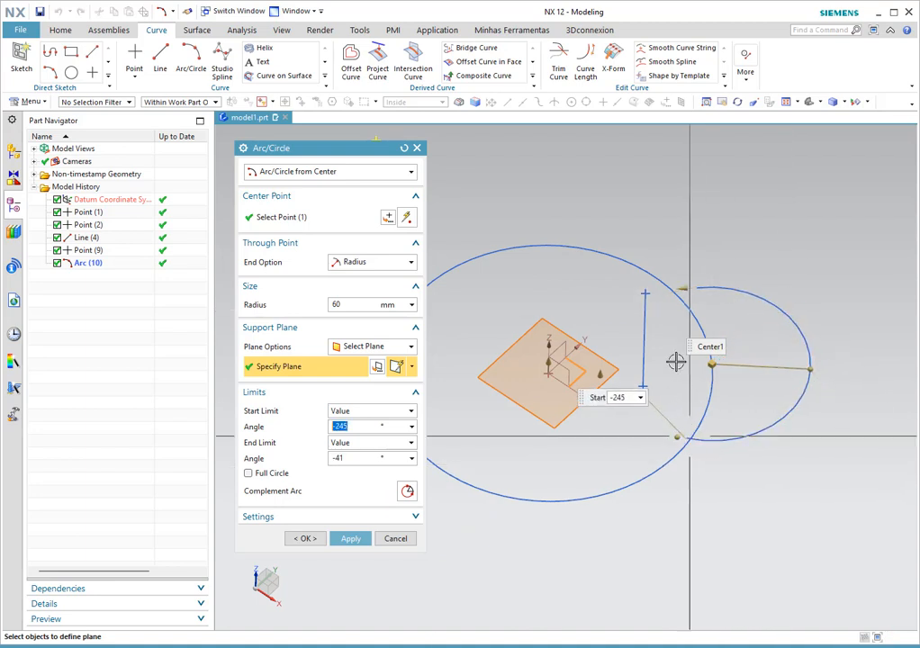
# Fine-tune the arc's end limit to about -25° and its start limit to about -246°, and create the arc.
pyautogui.moveTo(667, 288); pyautogui.dragTo(645, 293)
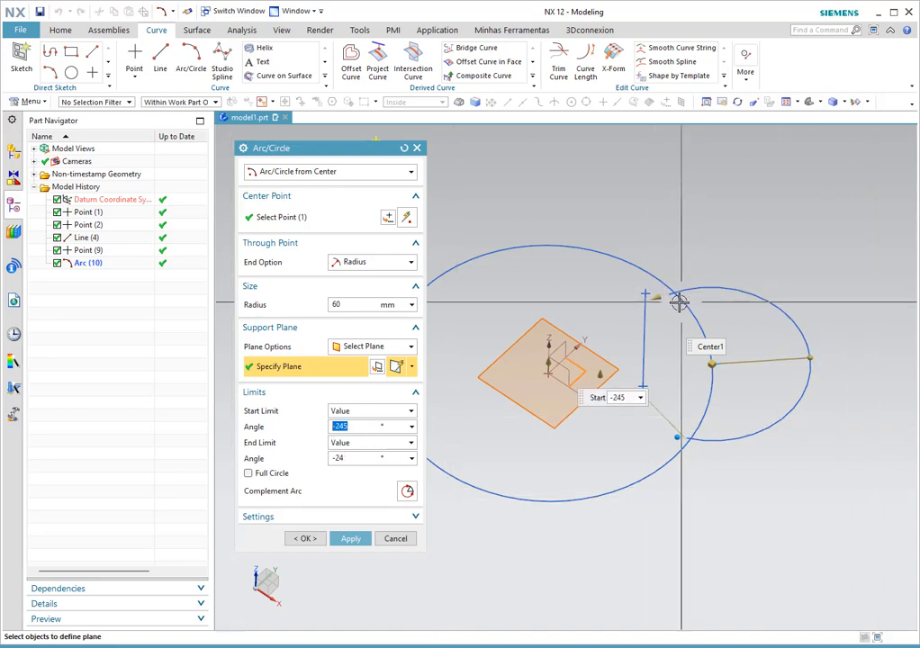
pyautogui.moveTo(661, 293); pyautogui.dragTo(692, 291)
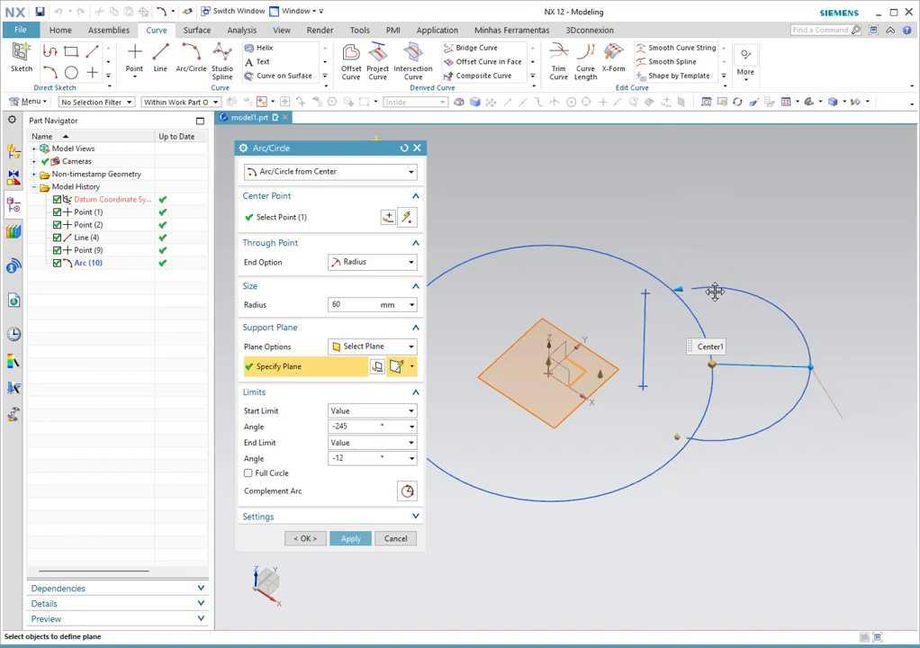
pyautogui.click(673, 315)
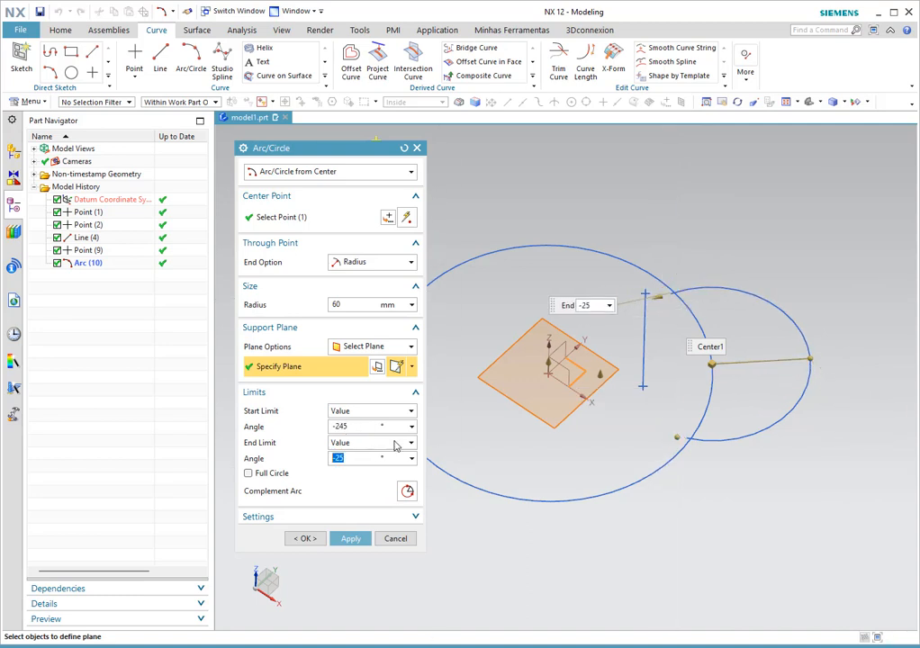
pyautogui.moveTo(677, 439)
pyautogui.mouseDown()
pyautogui.moveTo(676, 397)
pyautogui.moveTo(675, 438)
pyautogui.mouseUp()
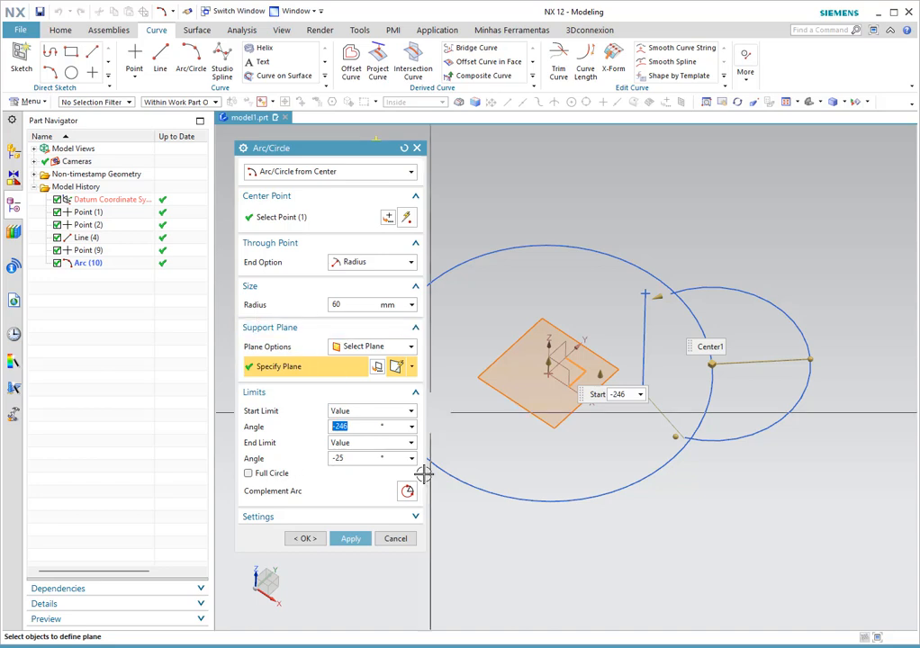
pyautogui.click(305, 539)
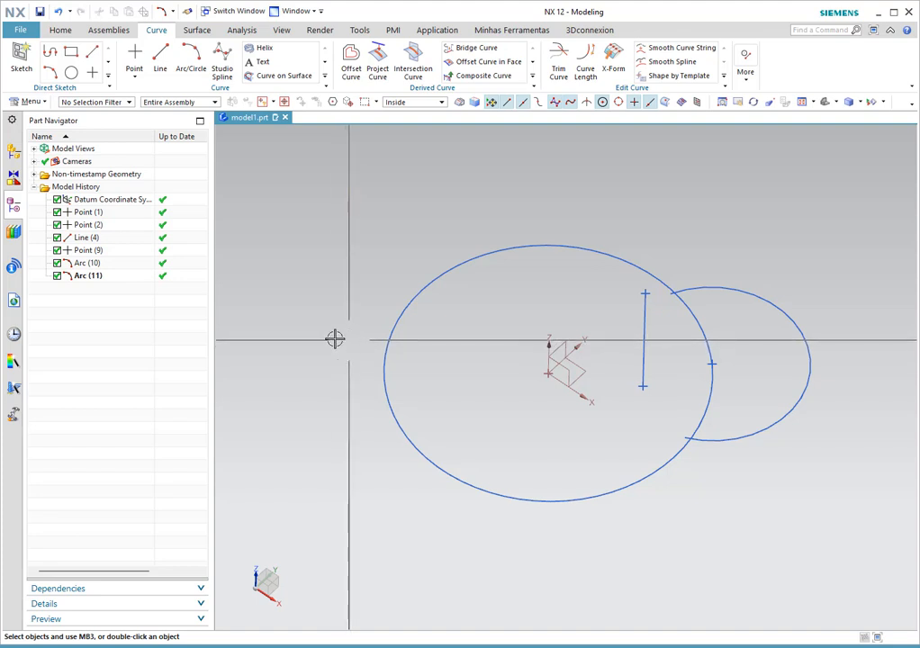
# Orient the view to Top and start an Arc/Circle from Center at the large circle's quadrant point on the negative X side.
pyautogui.moveTo(612, 408)
pyautogui.mouseDown(button='middle')
pyautogui.moveTo(612, 352)
pyautogui.moveTo(621, 423)
pyautogui.mouseUp(button='middle')
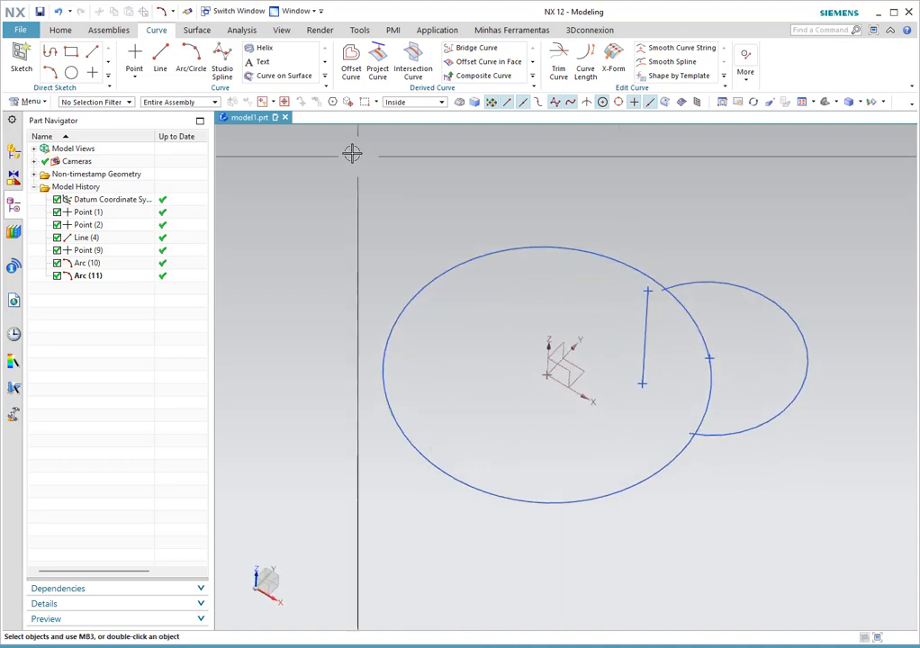
pyautogui.click(837, 104)
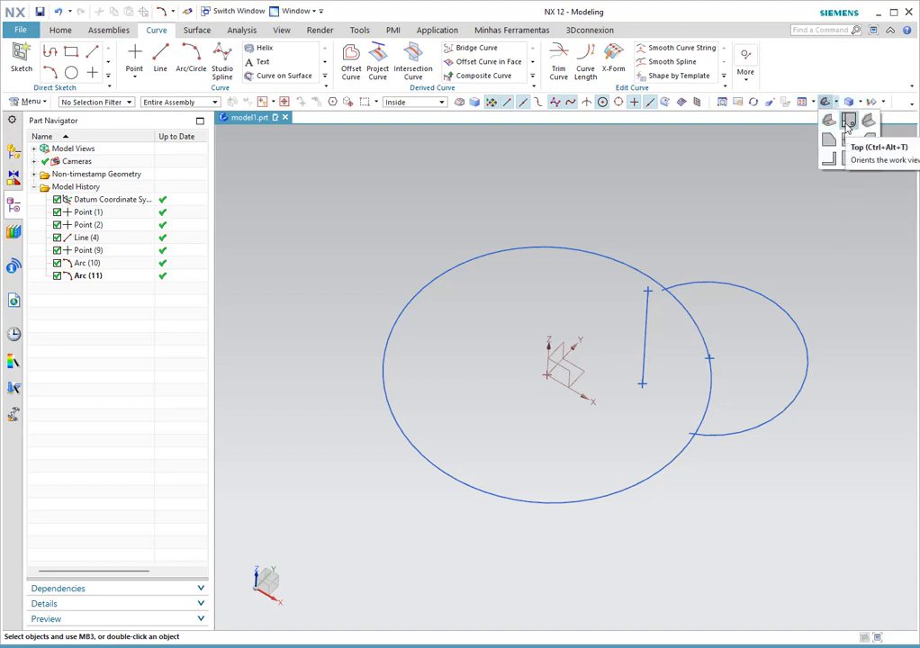
pyautogui.click(848, 124)
pyautogui.scroll(-3, 596, 369)
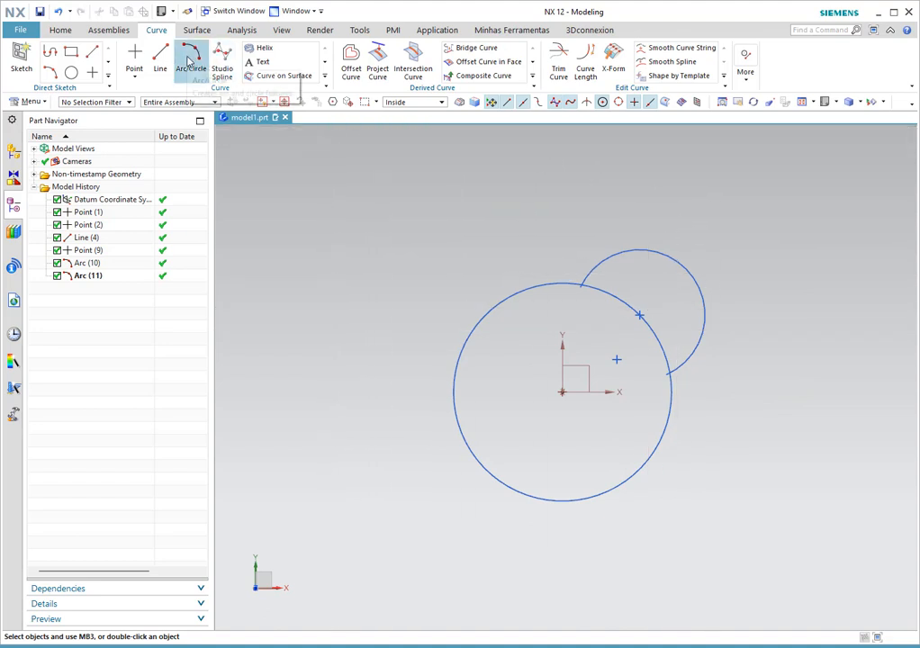
pyautogui.click(189, 61)
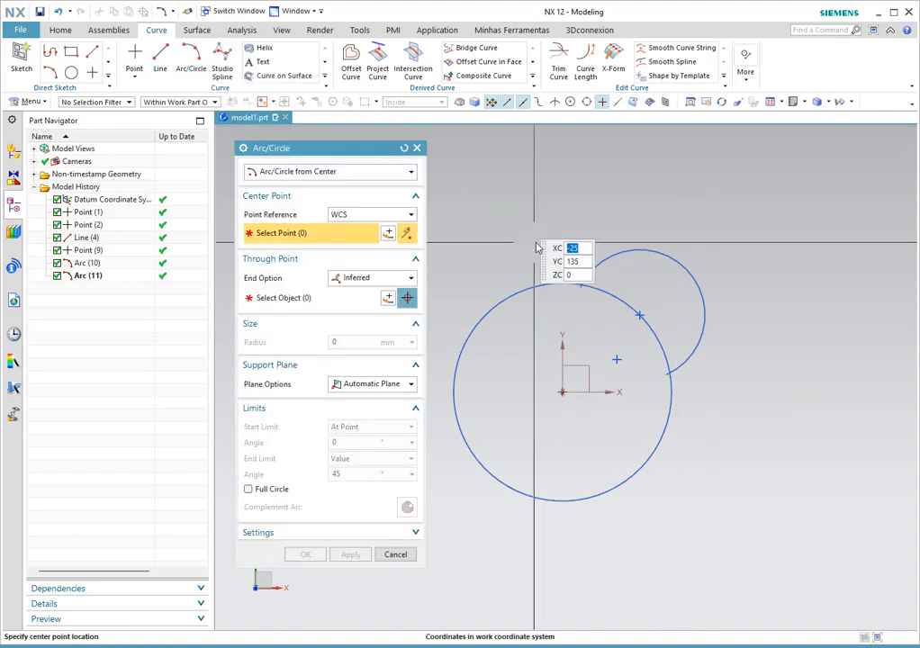
pyautogui.scroll(-2, 774, 224)
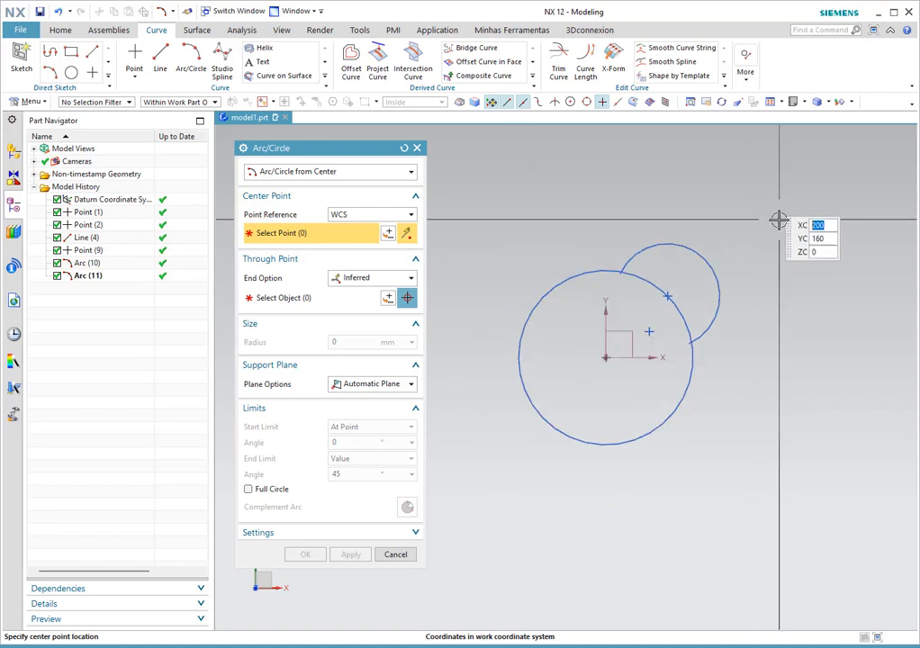
pyautogui.click(587, 103)
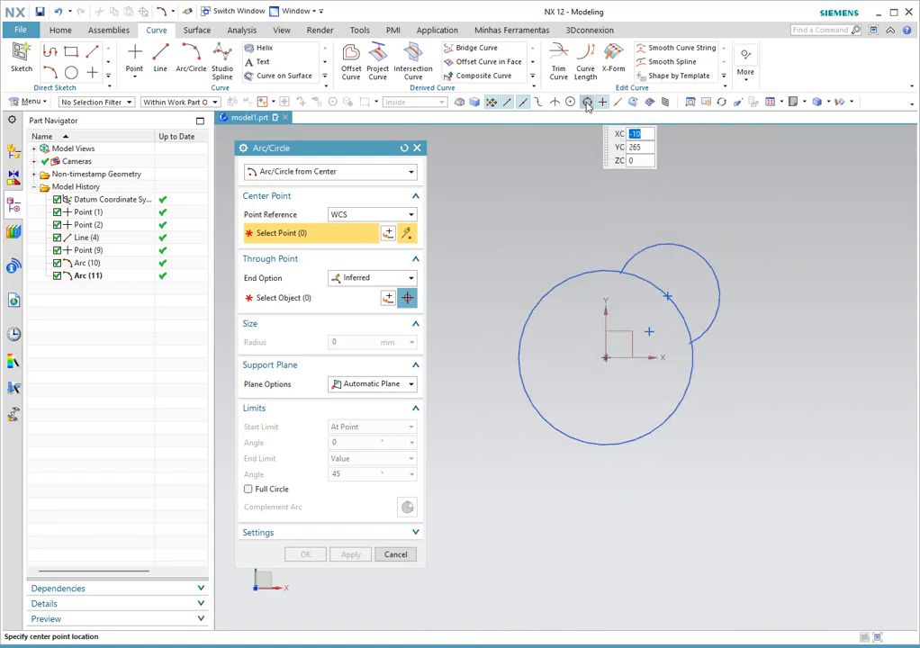
pyautogui.click(518, 358)
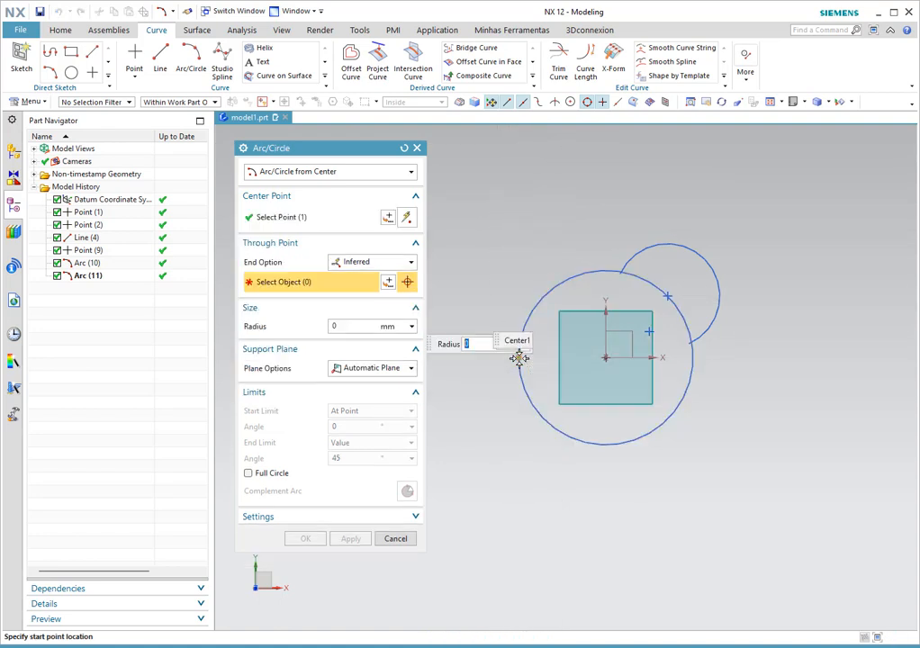
# Give the arc a through point for a radius of about 82 mm, limits of about -55° and 186°, and apply it.
pyautogui.click(489, 291)
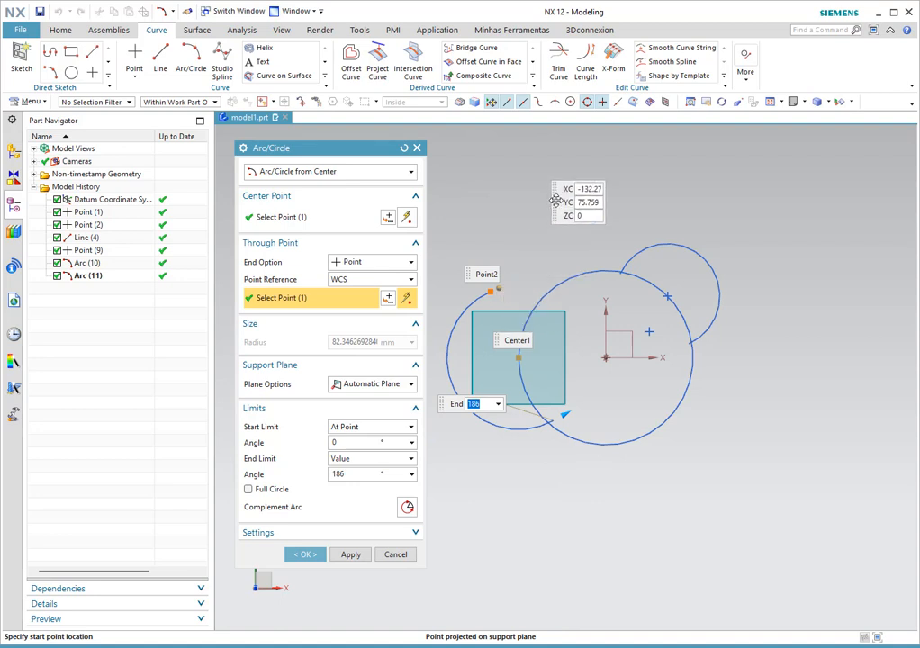
pyautogui.moveTo(489, 292); pyautogui.dragTo(554, 300)
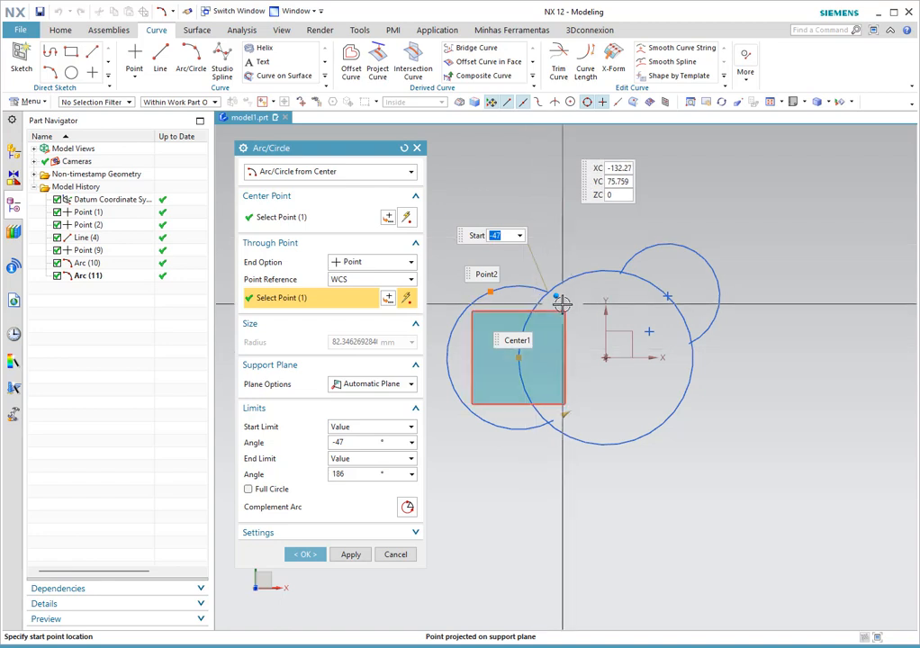
pyautogui.moveTo(556, 295); pyautogui.dragTo(564, 301)
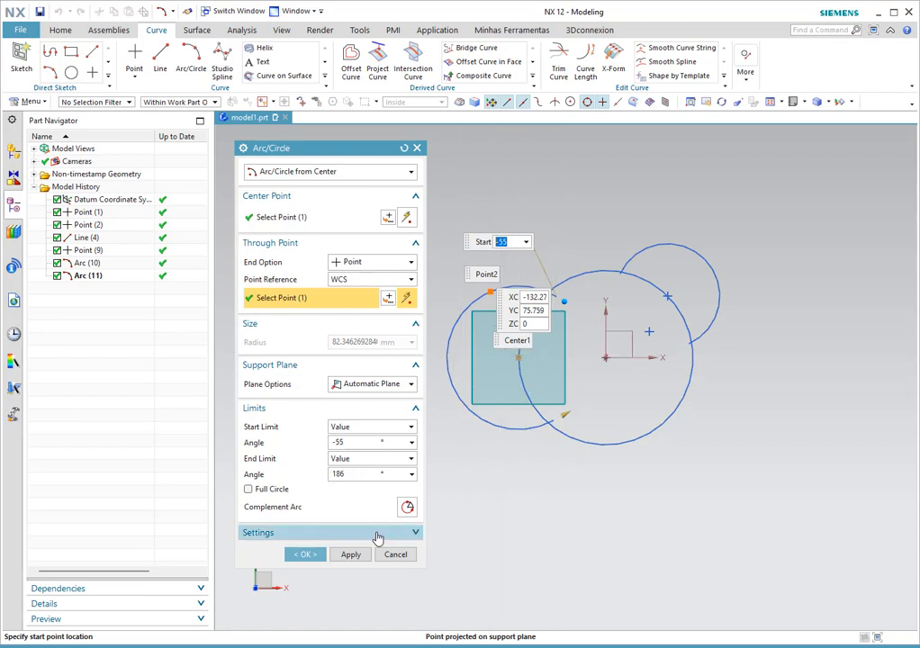
pyautogui.click(350, 555)
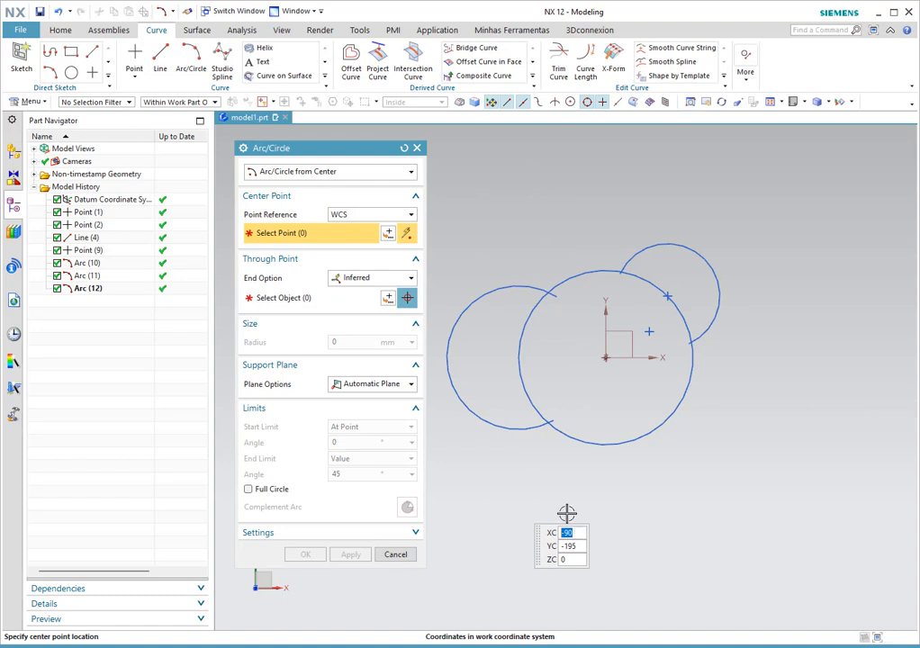
# Define a Three Point Arc using Point on Curve snaps on the arc on the negative X side, the large circle and the small upper arc.
pyautogui.click(288, 174)
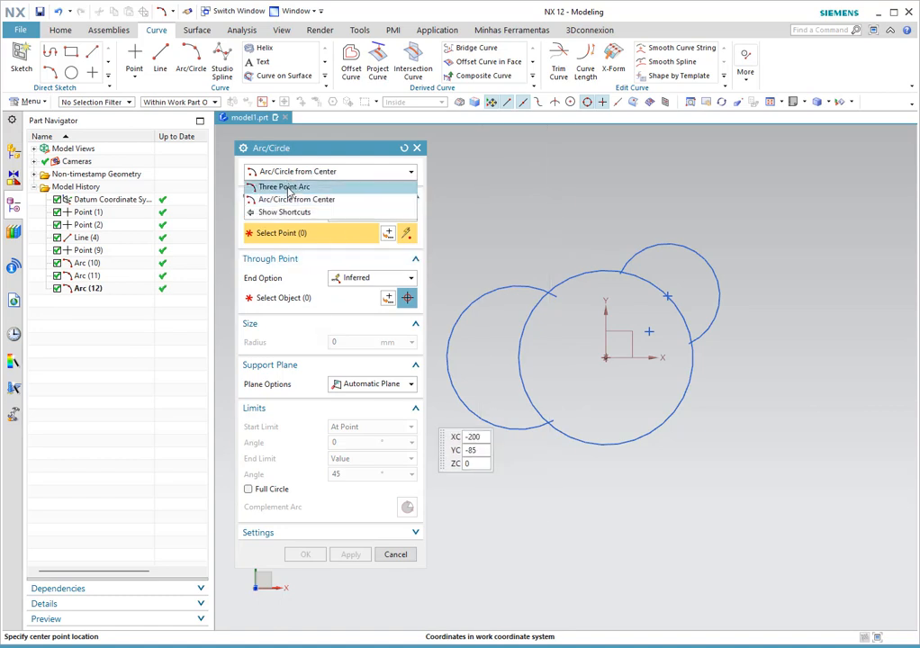
pyautogui.click(288, 189)
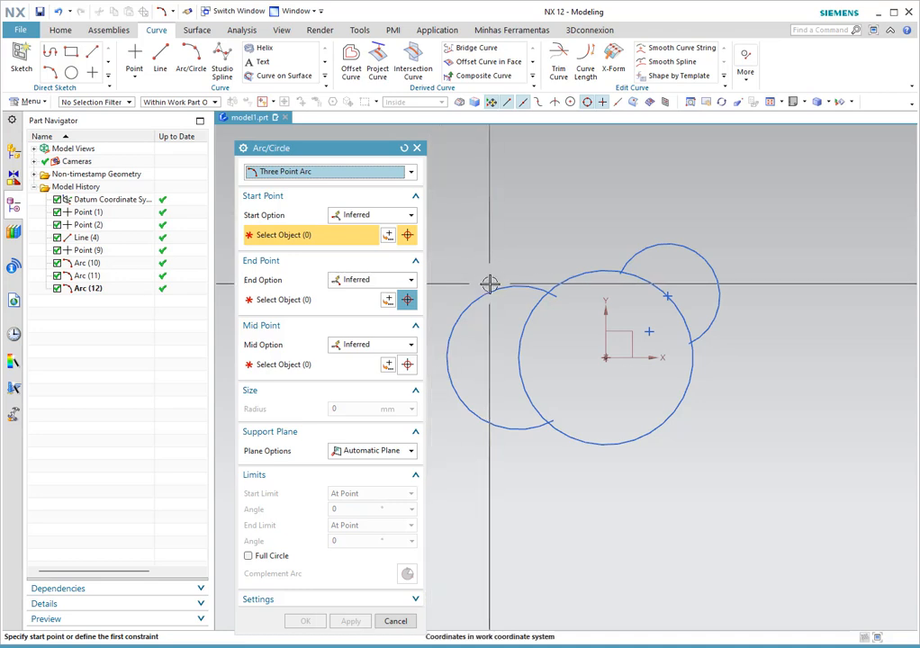
pyautogui.click(617, 105)
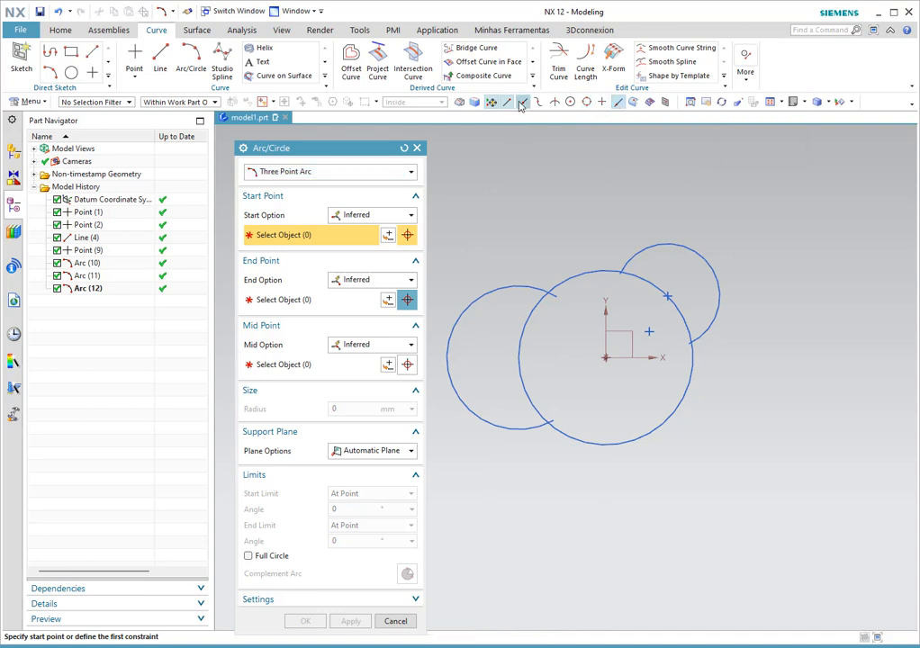
pyautogui.click(503, 288)
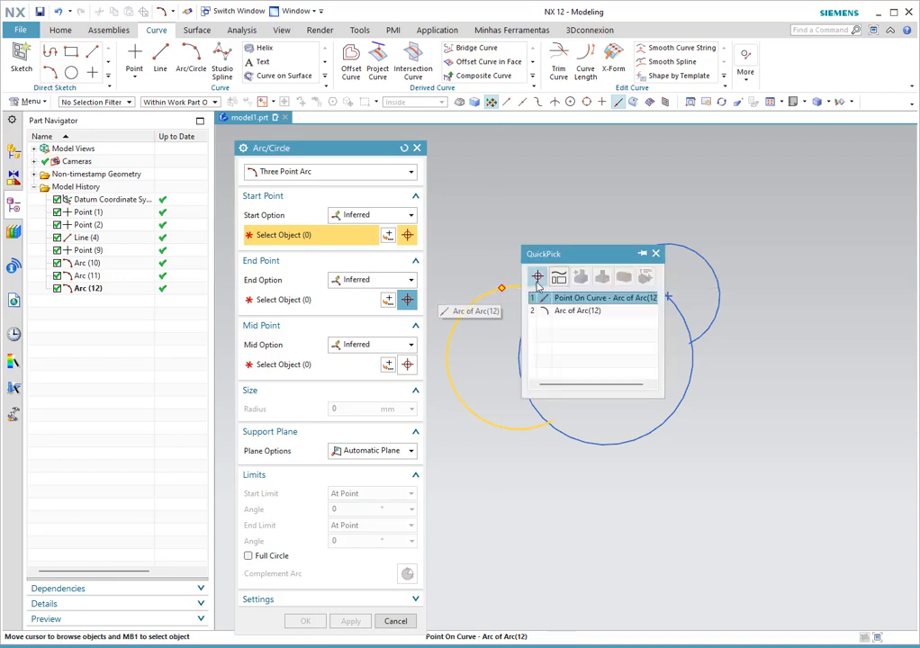
pyautogui.click(563, 297)
pyautogui.click(584, 273)
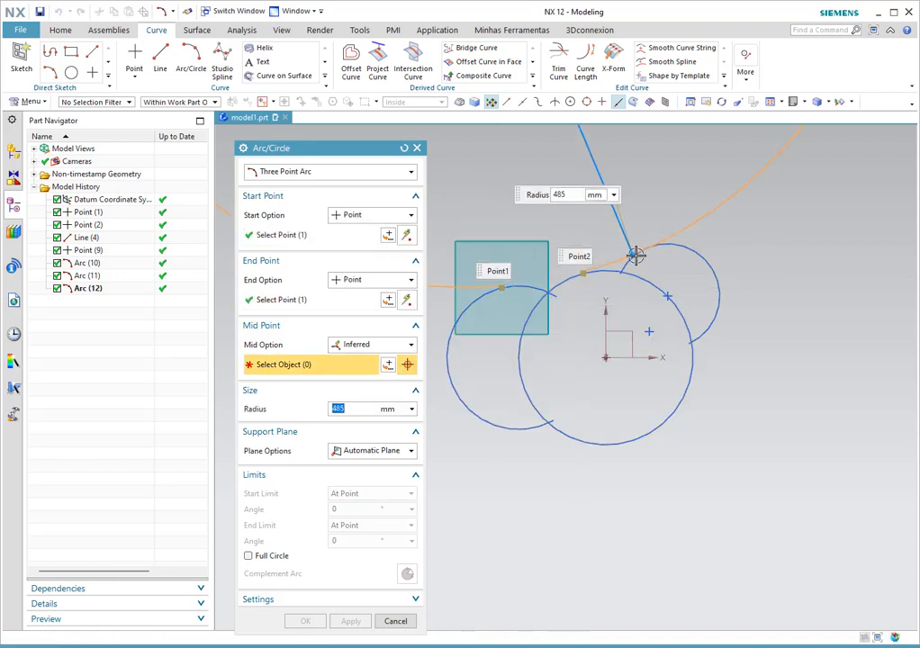
pyautogui.click(643, 249)
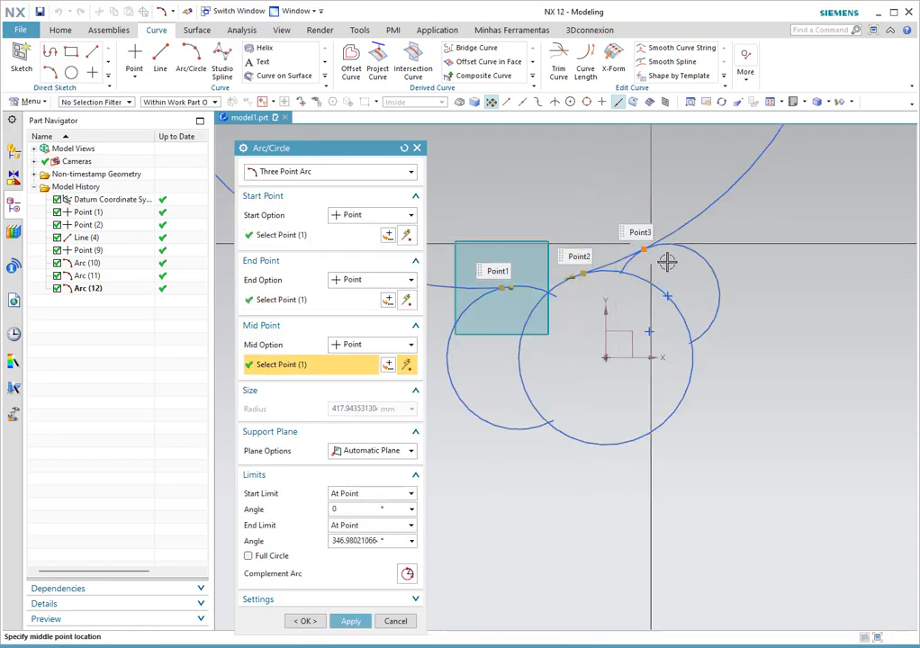
# Try extending the three-point arc by stretching its end limit to 340°.
pyautogui.moveTo(572, 277); pyautogui.dragTo(627, 274)
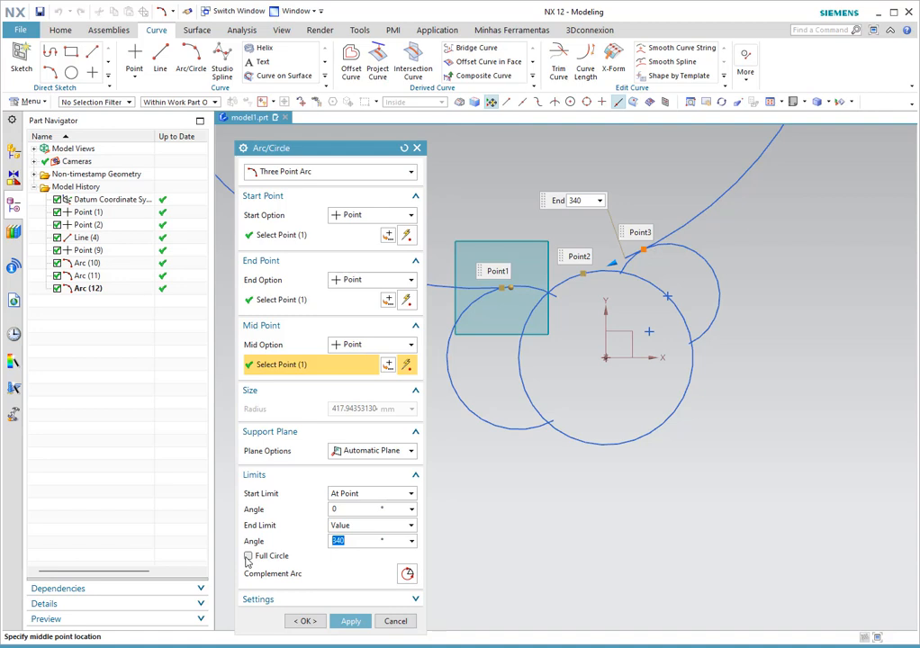
pyautogui.scroll(-5, 705, 357)
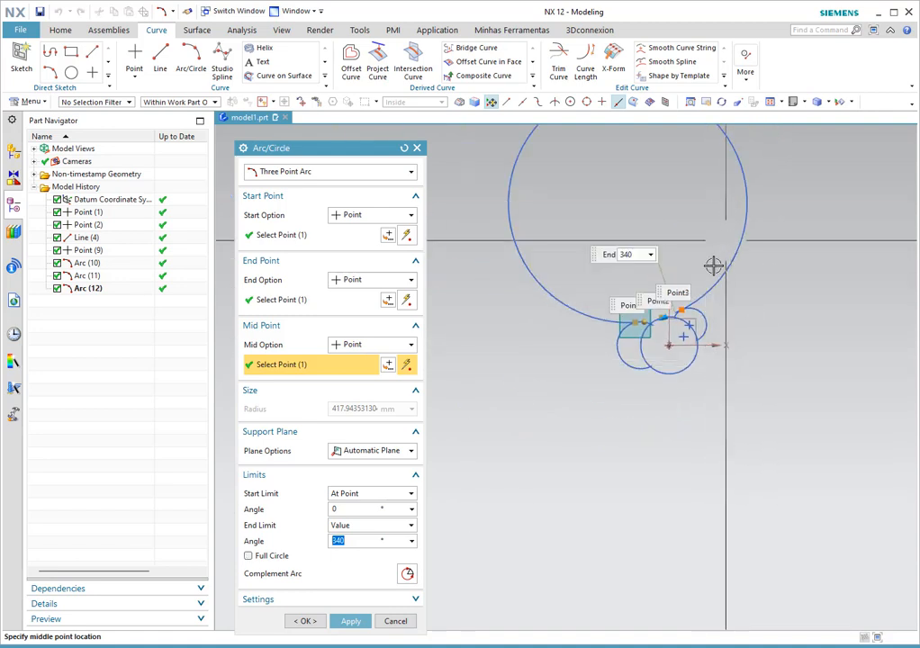
pyautogui.scroll(3, 712, 277)
pyautogui.scroll(-3, 711, 382)
pyautogui.scroll(2, 712, 385)
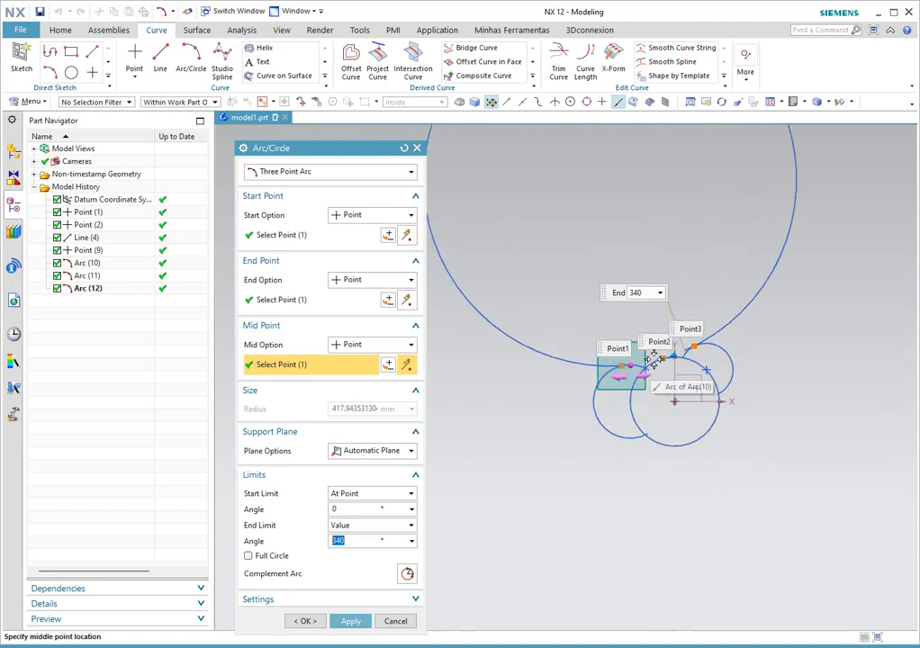
pyautogui.scroll(-1, 711, 369)
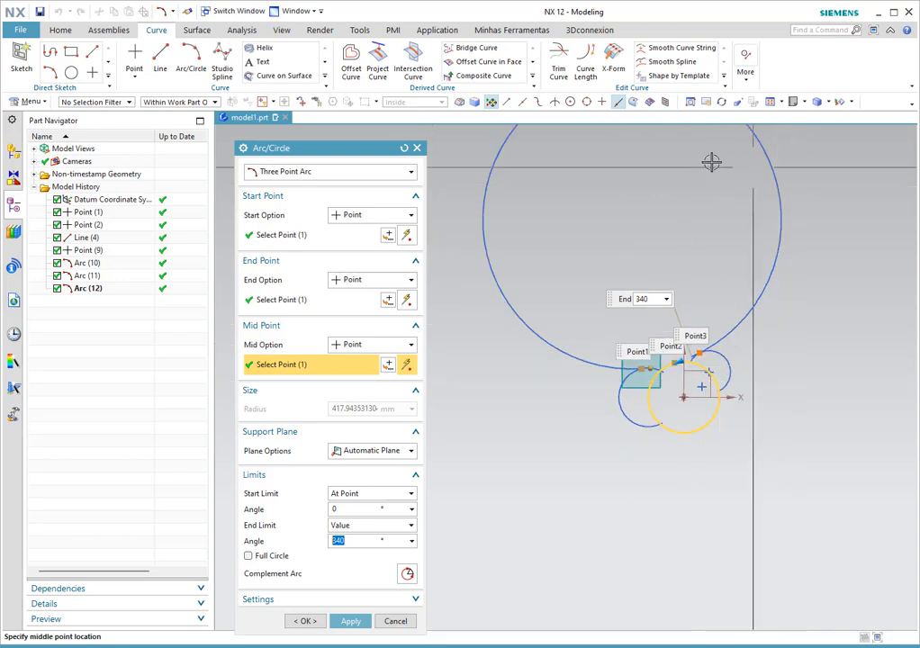
pyautogui.scroll(-2, 684, 326)
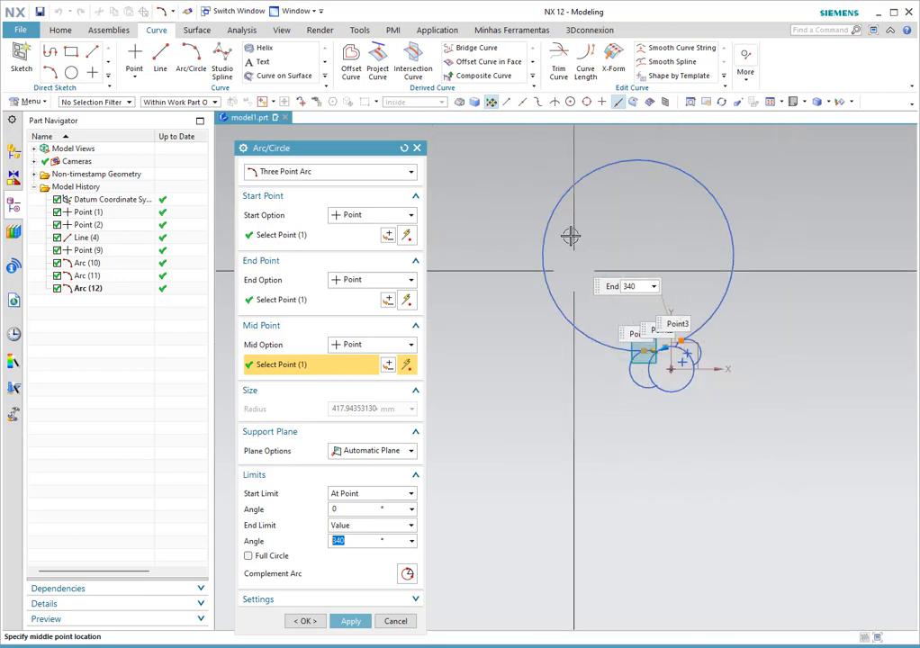
# Turn on Full Circle for the three-point arc and apply it as a complete circle.
pyautogui.click(248, 555)
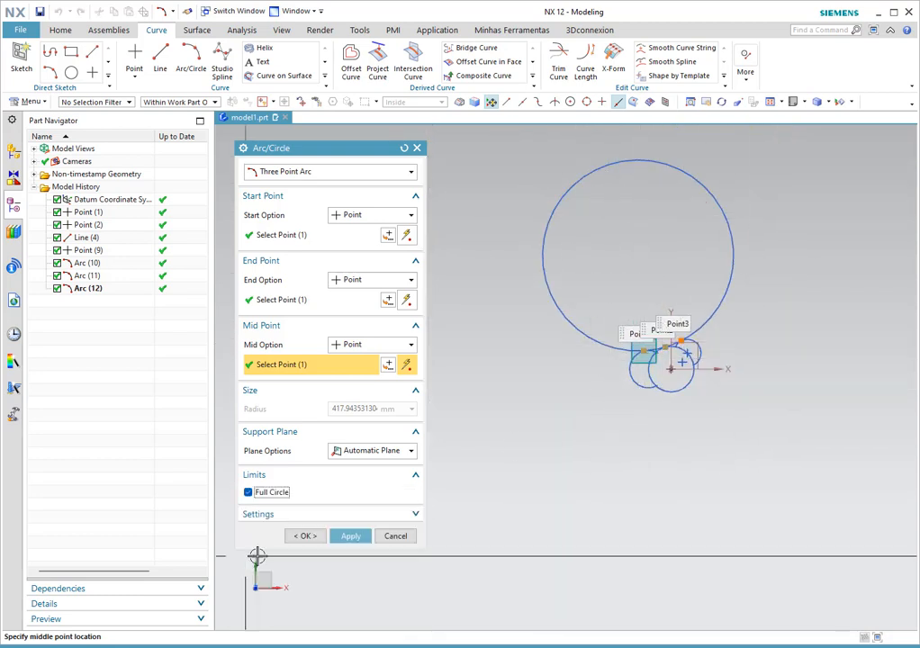
pyautogui.scroll(3, 718, 317)
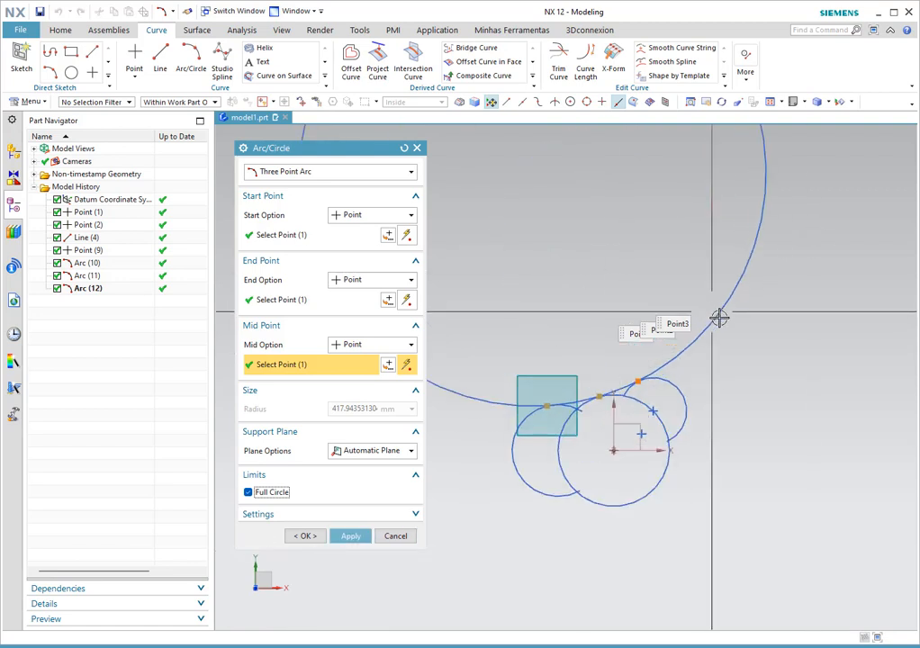
pyautogui.scroll(-3, 622, 468)
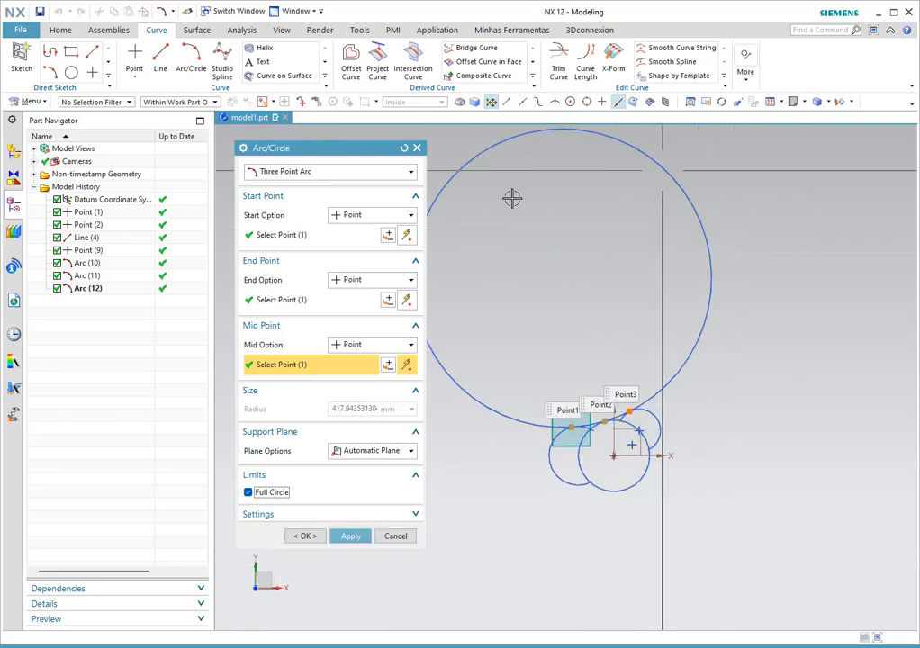
pyautogui.scroll(-2, 804, 360)
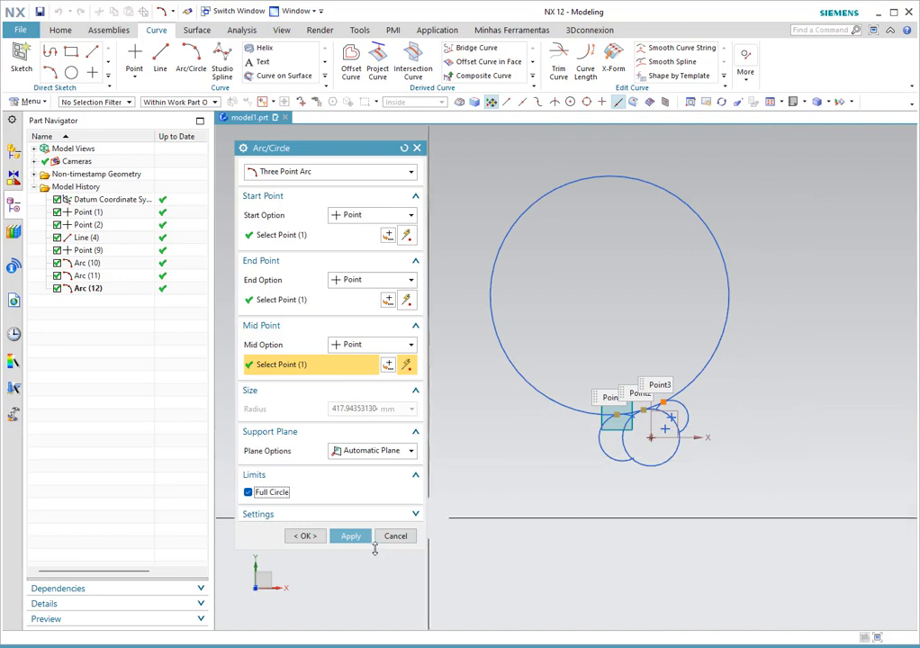
pyautogui.click(350, 537)
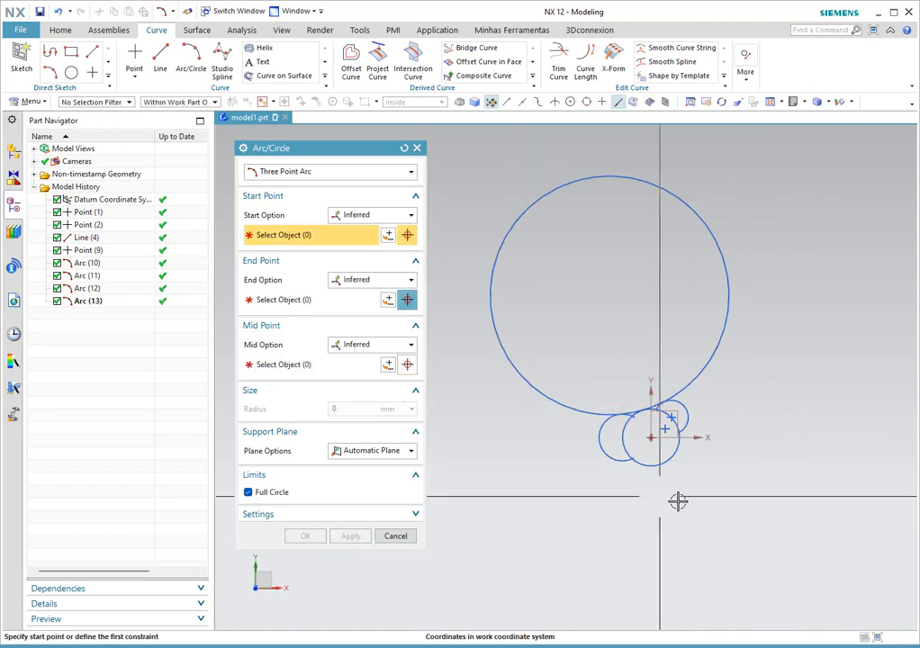
# Start another three-point arc at the existing point on the central circle and end it at that circle's center, using Existing Point and Arc Center snaps.
pyautogui.scroll(4, 682, 490)
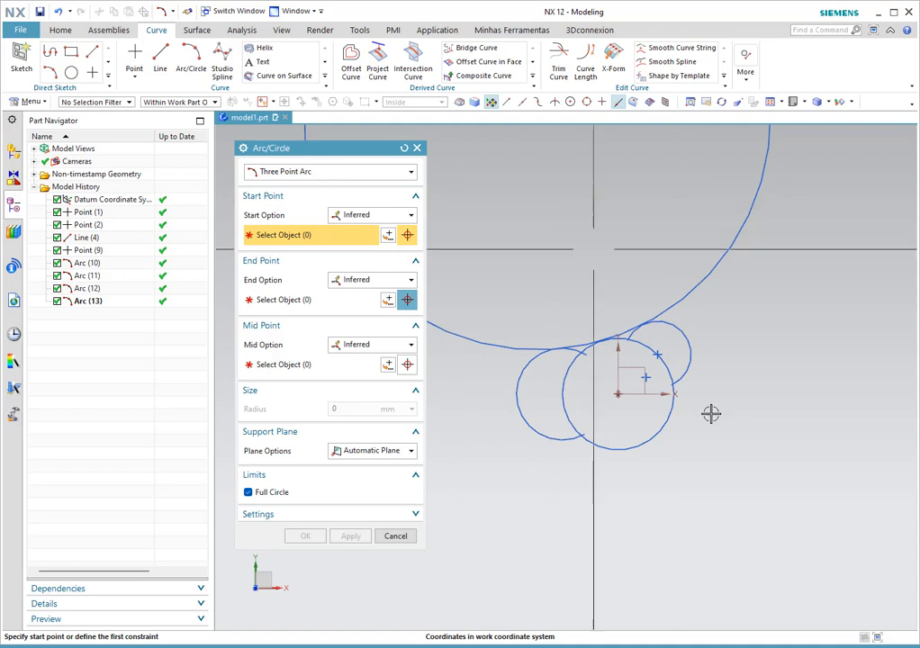
pyautogui.scroll(2, 700, 396)
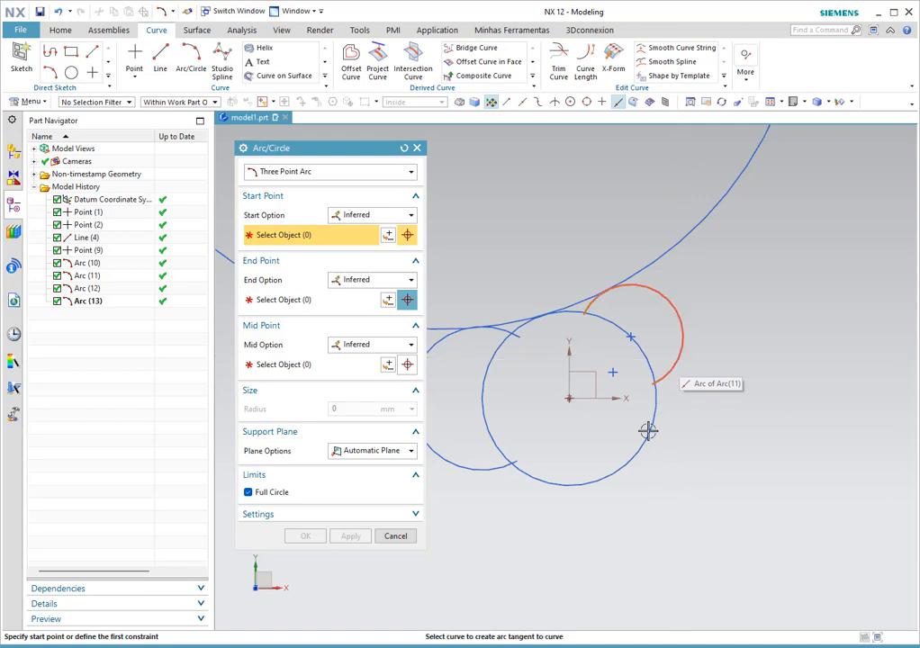
pyautogui.scroll(-2, 720, 398)
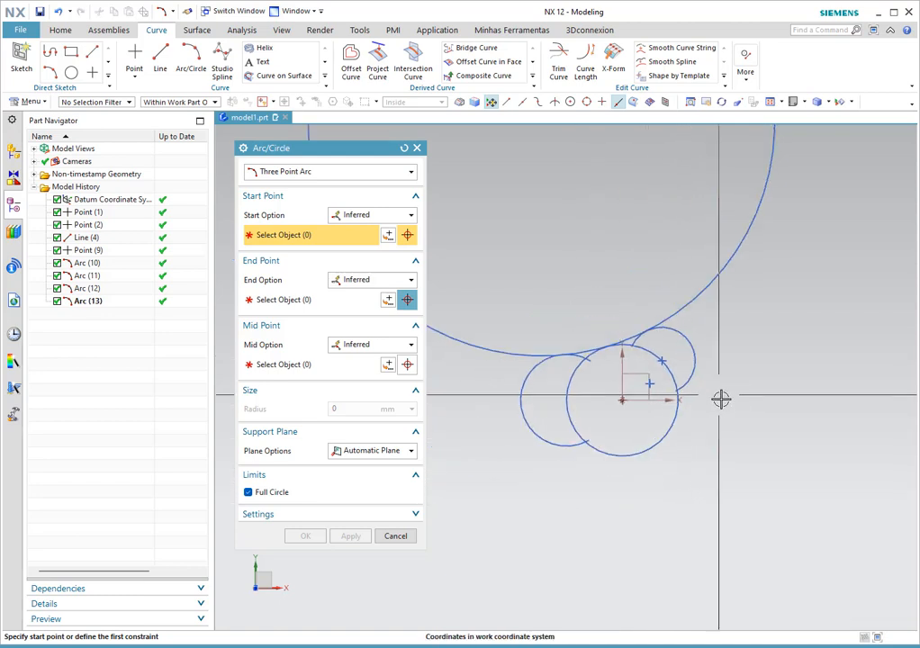
pyautogui.scroll(2, 711, 394)
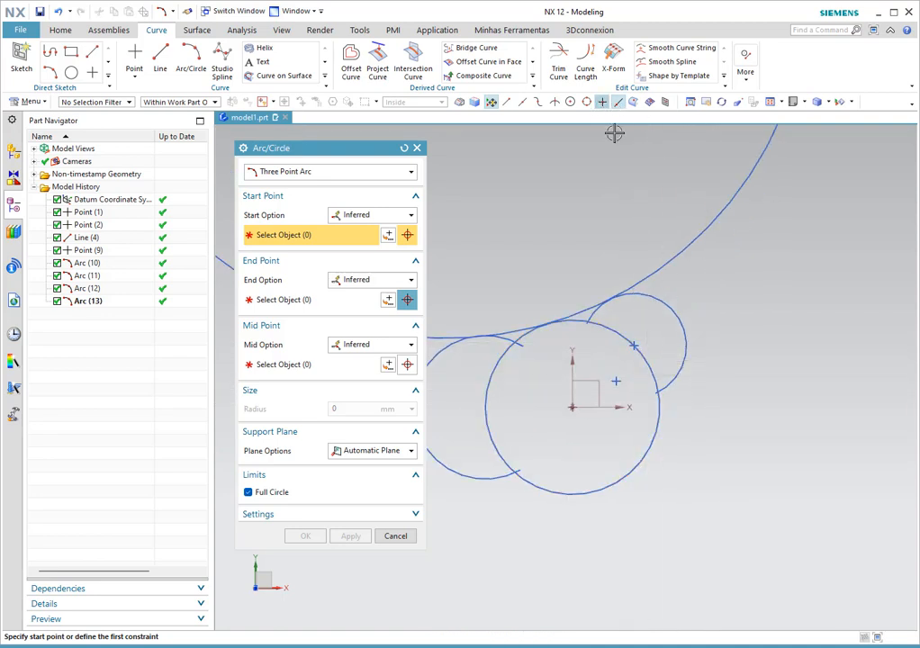
pyautogui.click(632, 345)
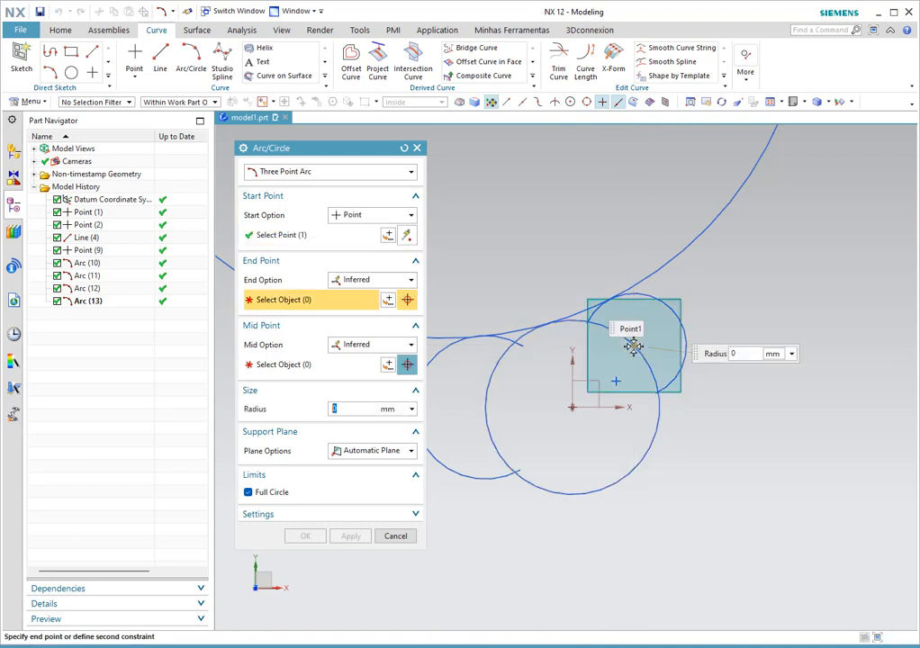
pyautogui.click(571, 101)
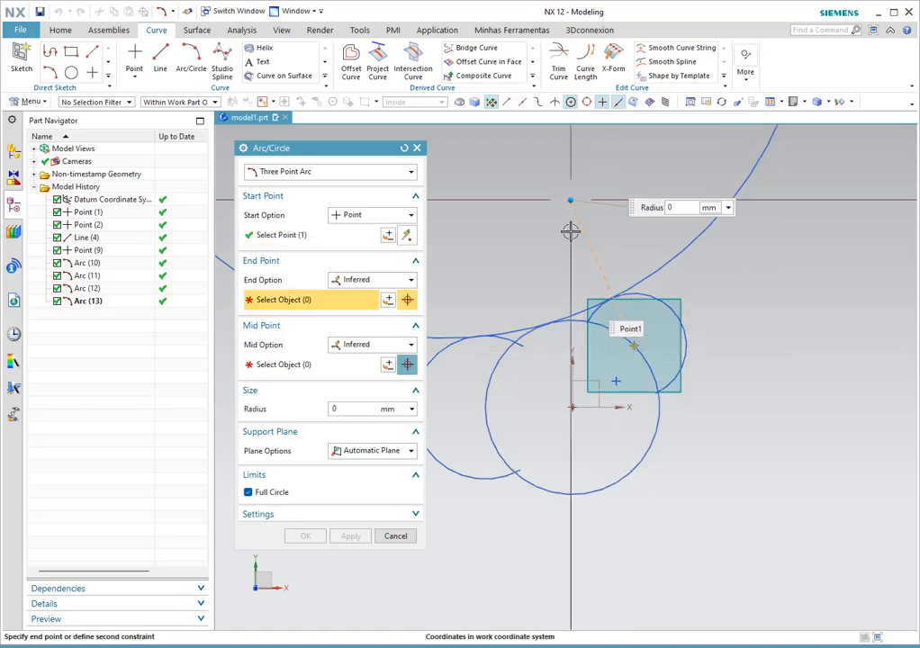
pyautogui.click(549, 487)
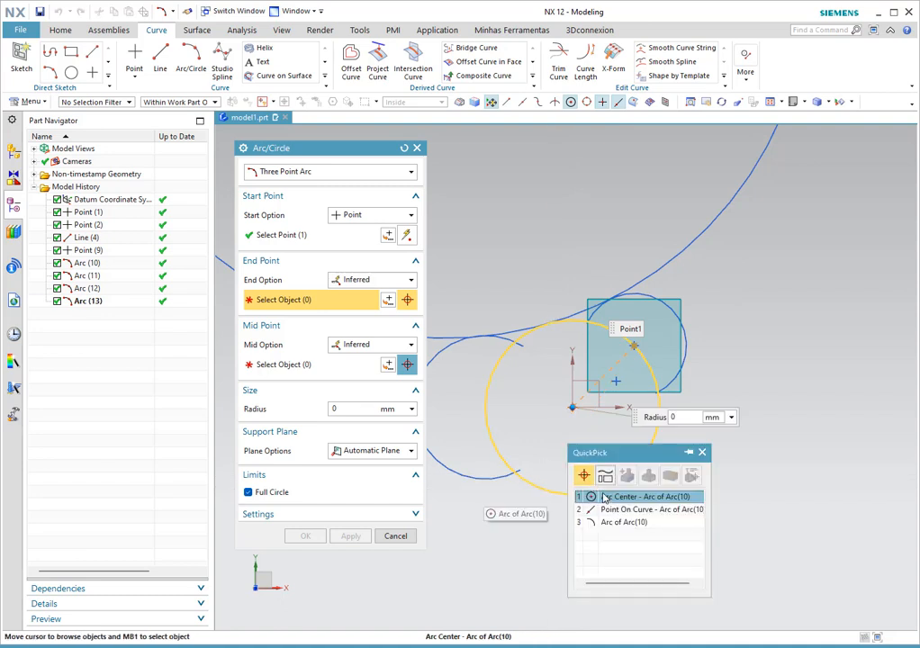
pyautogui.click(594, 496)
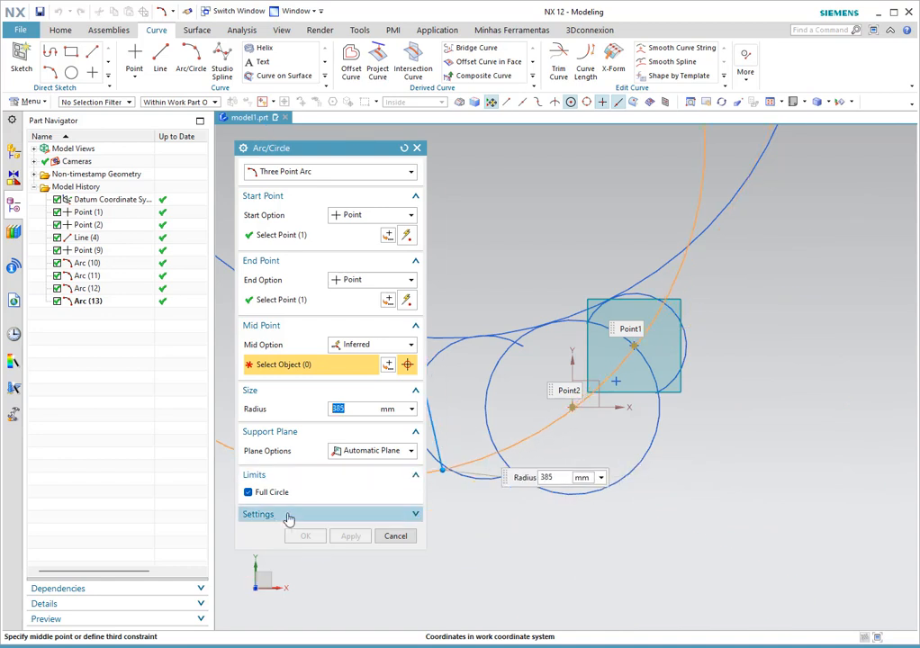
# Turn off Full Circle and create the arc with a free mid point at about XC 149, YC -44.
pyautogui.click(265, 496)
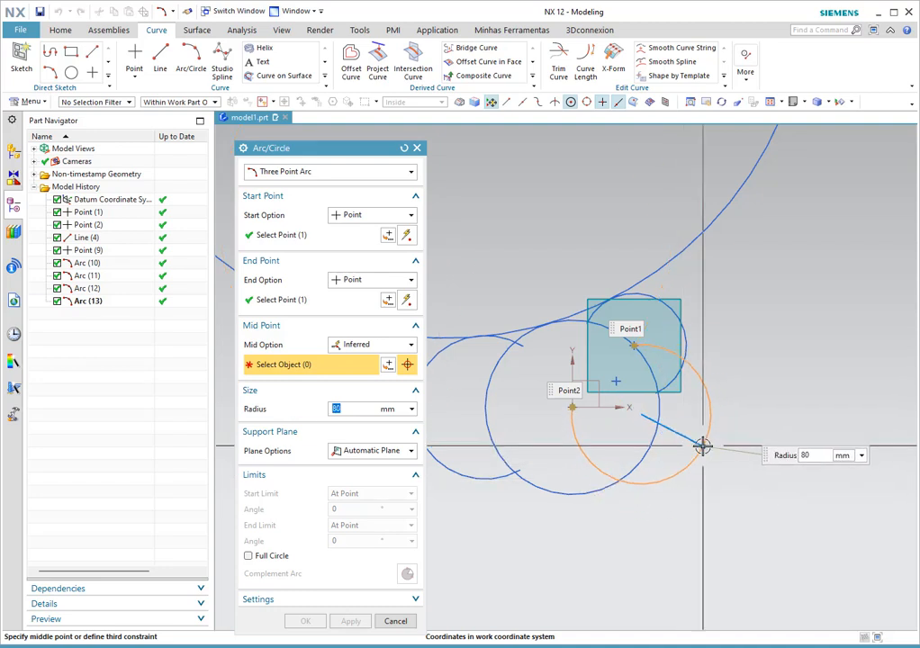
pyautogui.click(702, 444)
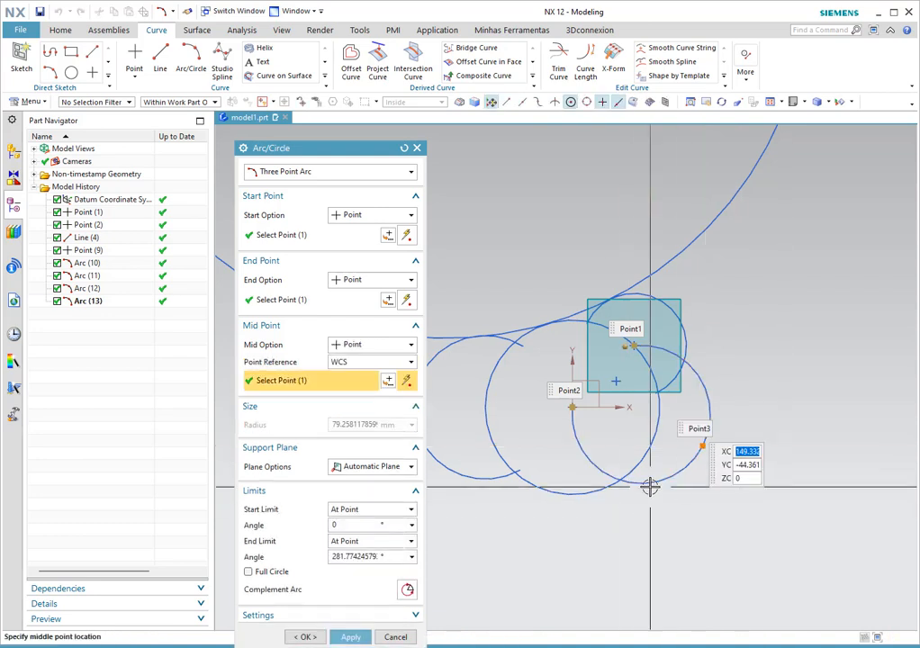
pyautogui.click(305, 636)
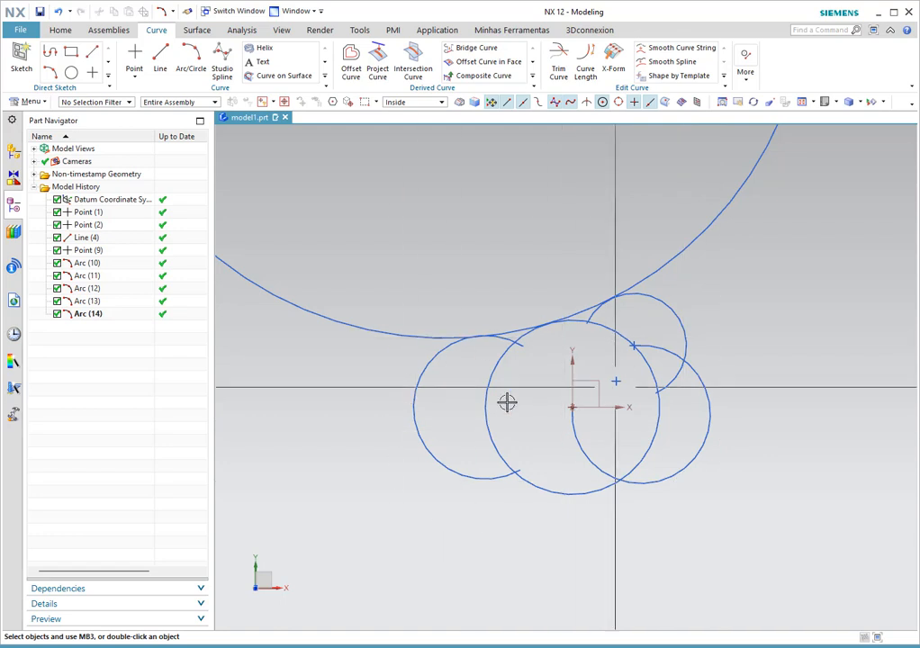
# Reopen the last three-point arc for editing, examine its point options and angle limits, and close it without changes.
pyautogui.doubleClick(710, 423)
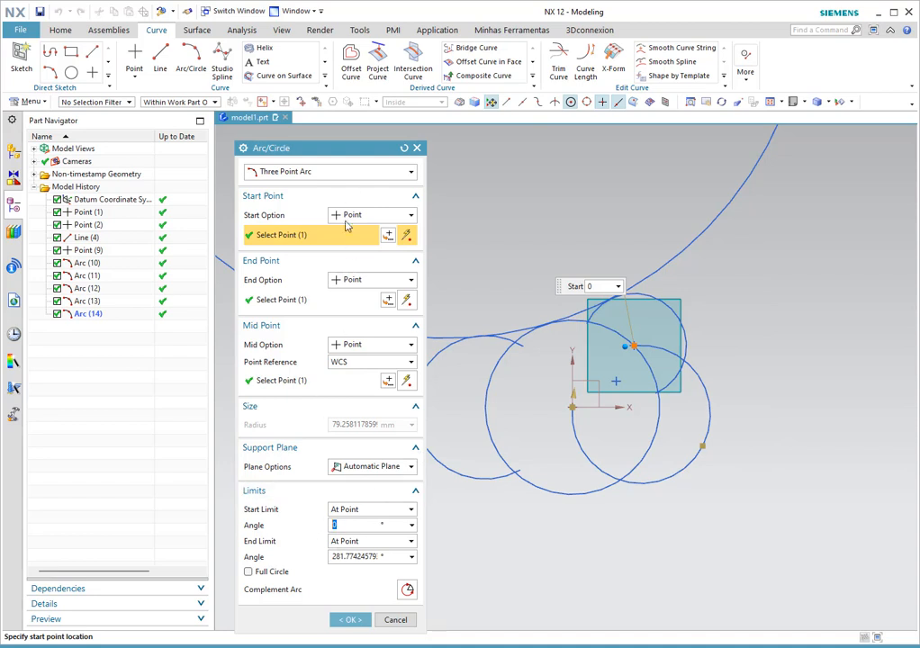
pyautogui.moveTo(348, 160); pyautogui.dragTo(397, 75)
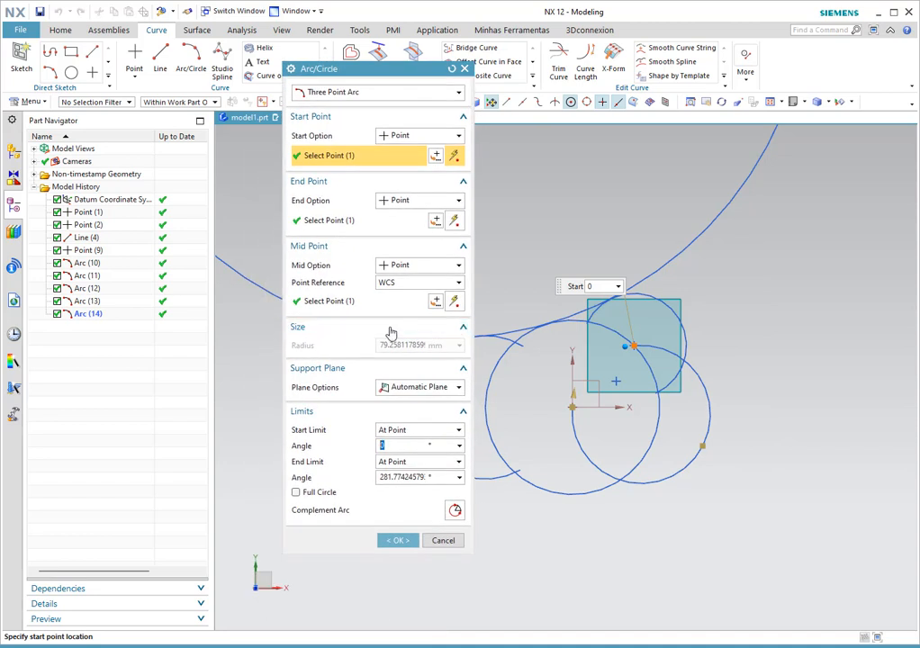
pyautogui.click(396, 477)
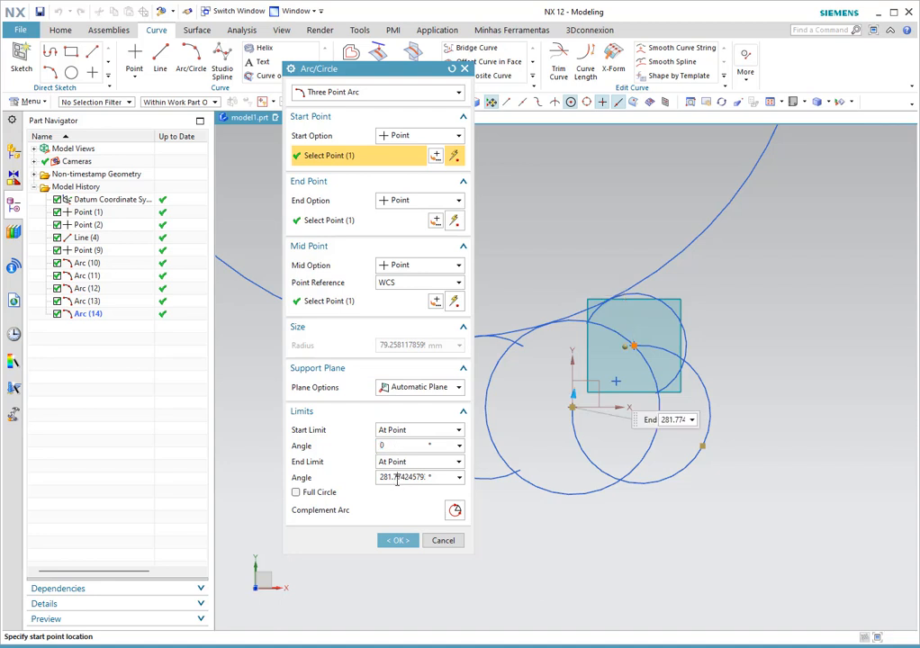
pyautogui.click(450, 543)
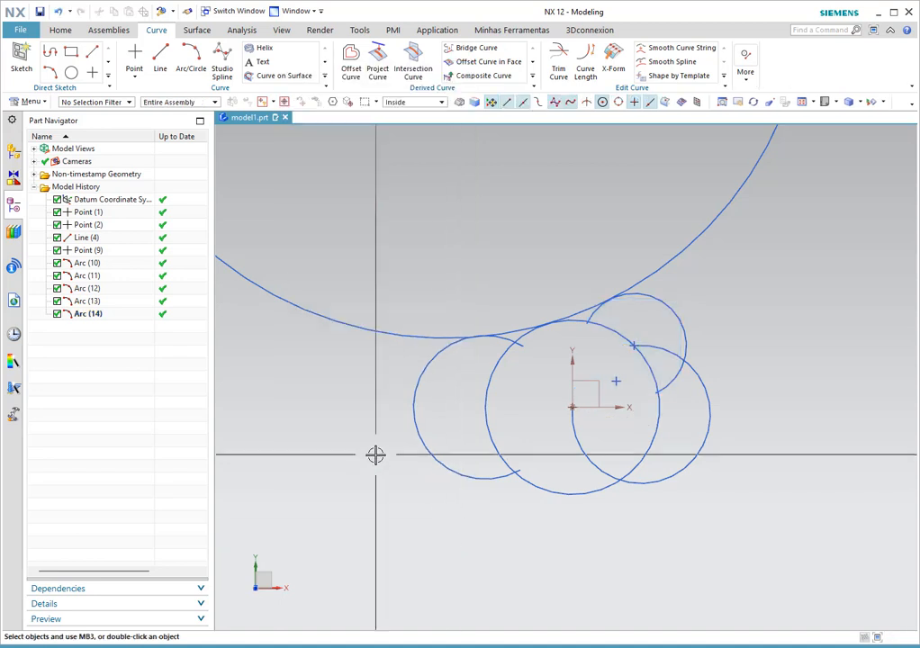
pyautogui.scroll(-3, 694, 361)
pyautogui.scroll(1, 647, 442)
pyautogui.scroll(-3, 626, 348)
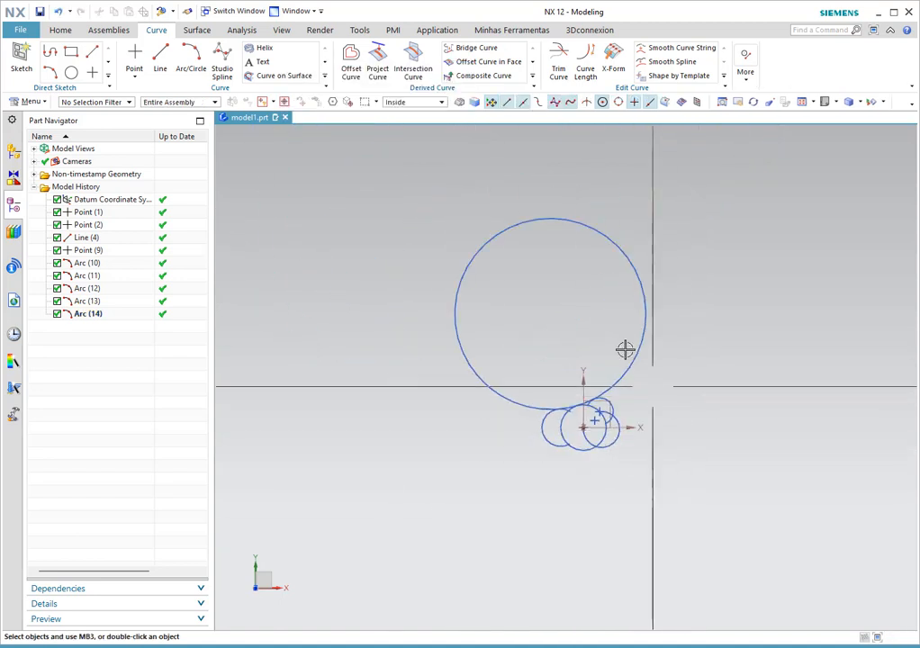
pyautogui.click(160, 62)
pyautogui.moveTo(376, 72); pyautogui.dragTo(367, 191)
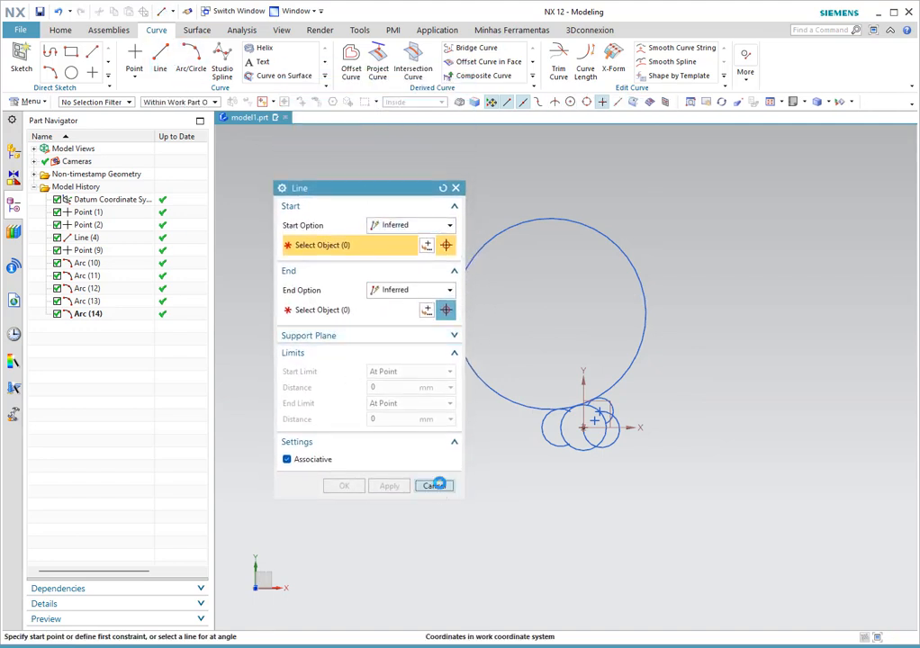
pyautogui.click(433, 485)
# Start a new Arc/Circle from Center with Full Circle turned on and Associative turned off.
pyautogui.click(191, 65)
pyautogui.moveTo(382, 197); pyautogui.dragTo(382, 141)
pyautogui.click(357, 156)
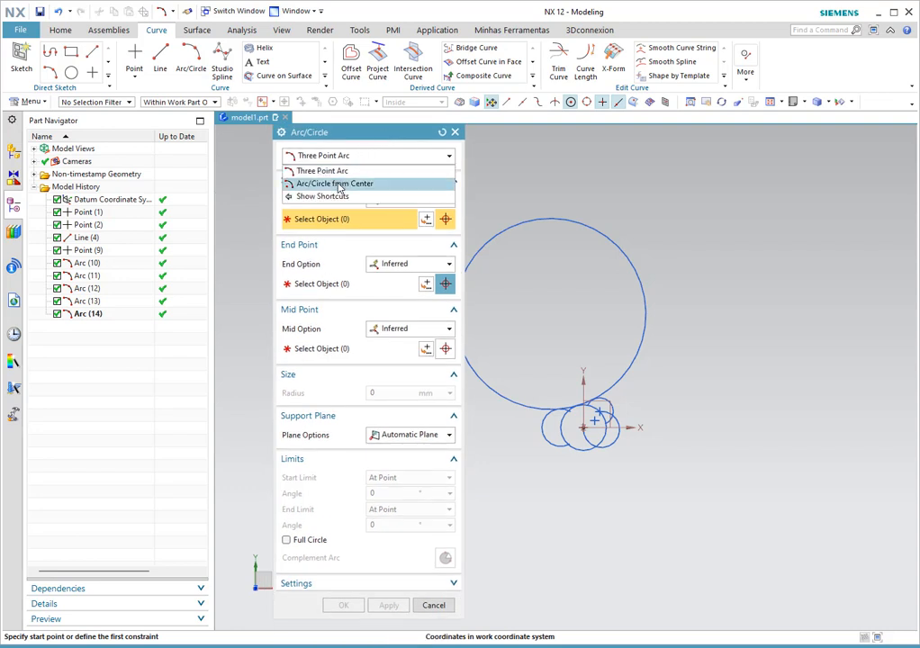
pyautogui.click(340, 184)
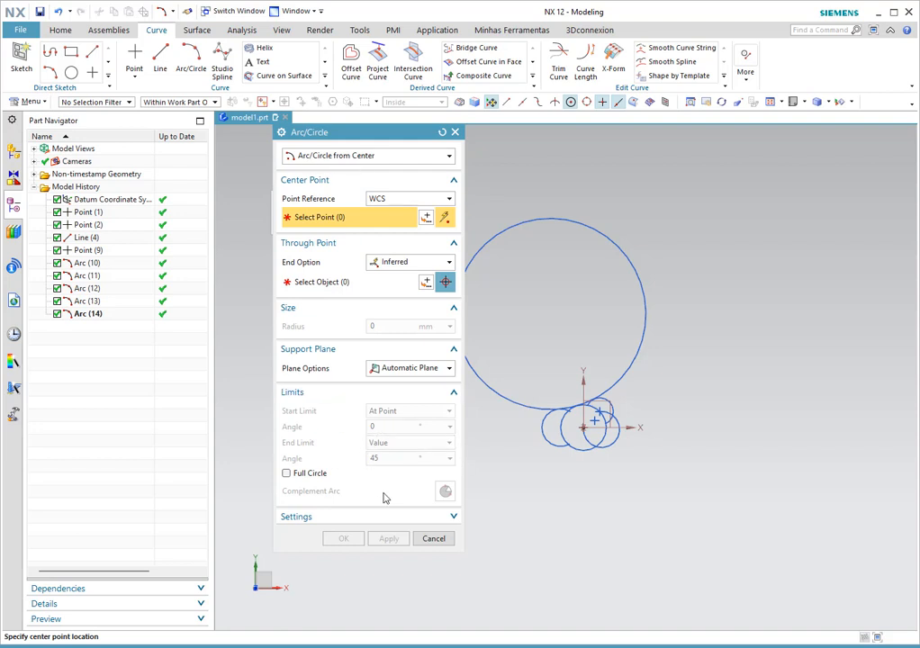
pyautogui.click(301, 393)
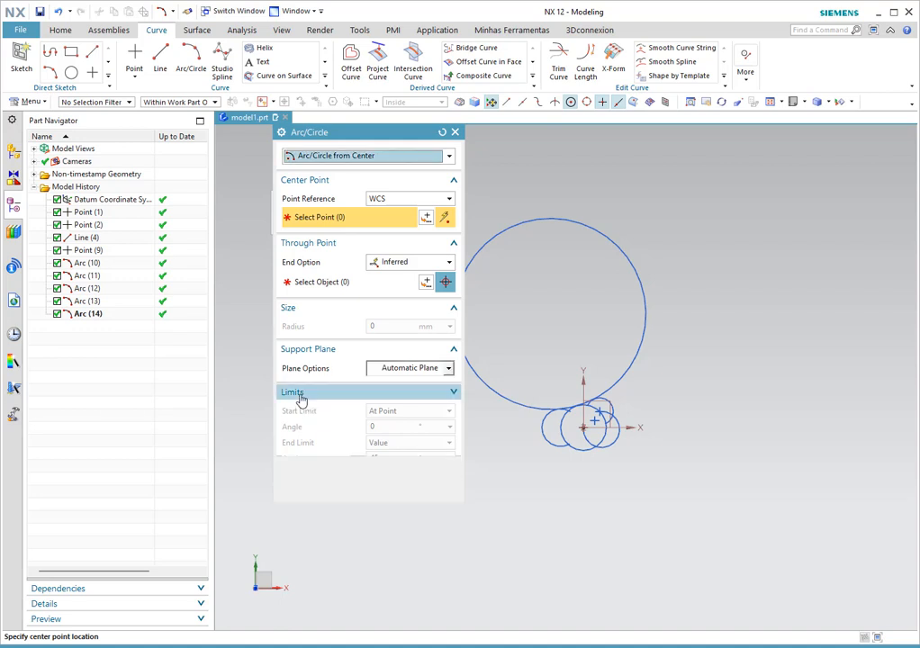
pyautogui.click(304, 410)
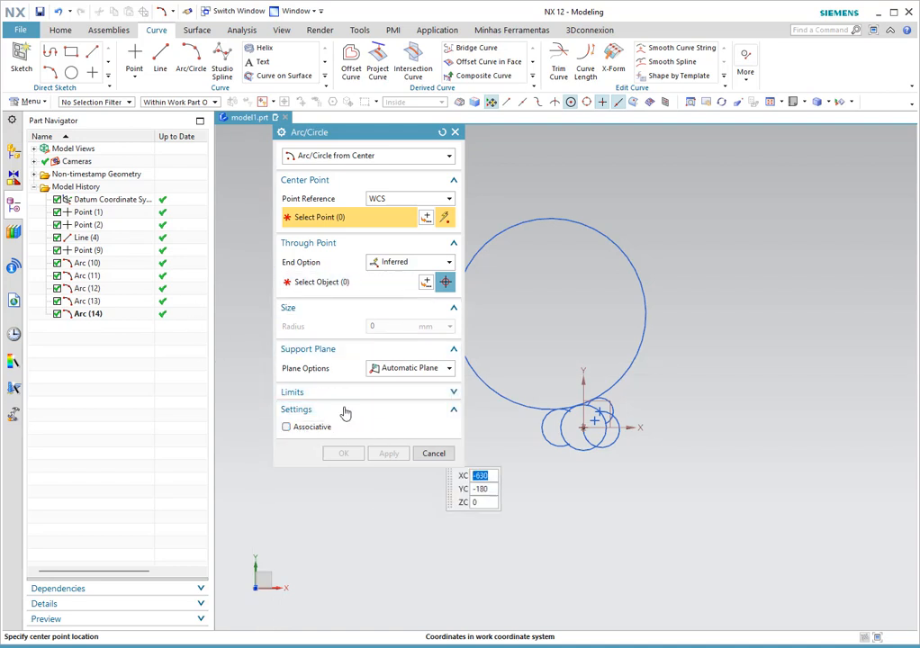
pyautogui.click(337, 393)
pyautogui.click(311, 473)
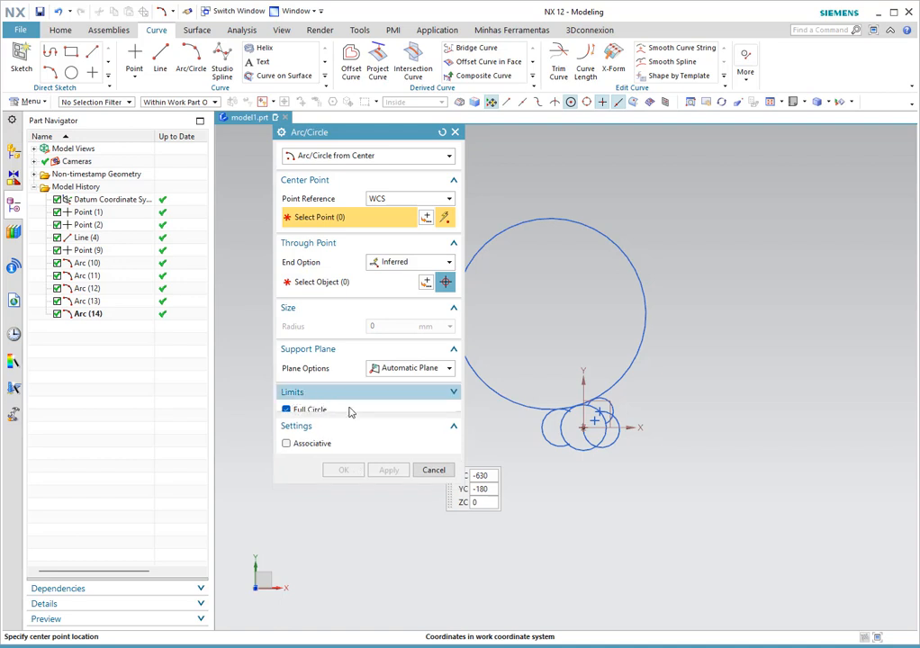
pyautogui.click(315, 393)
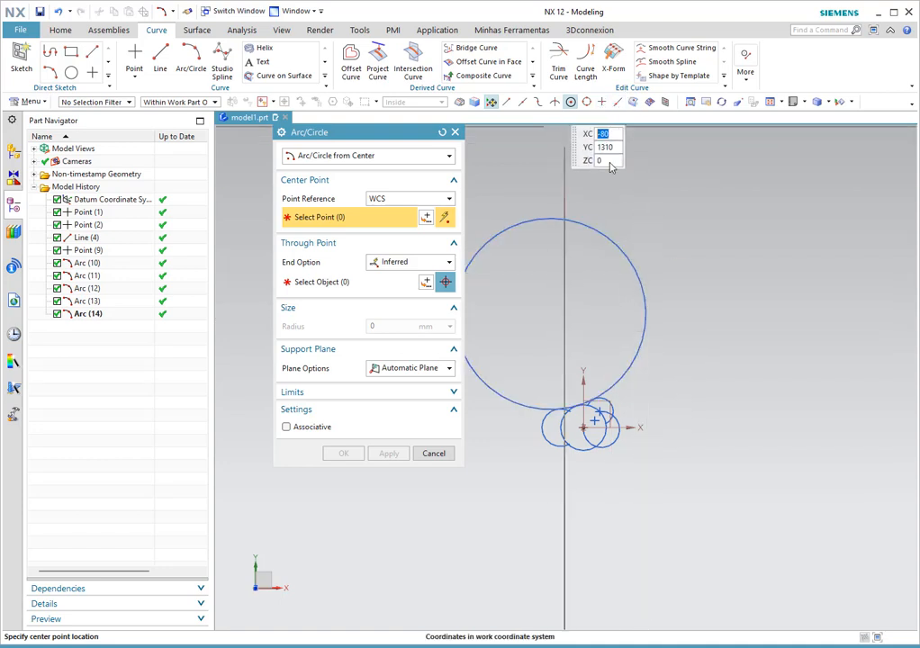
# Create the non-associative circle at the large circle's center, through a free point at about XC 110, YC 517, with a radius of about 256 mm.
pyautogui.click(646, 323)
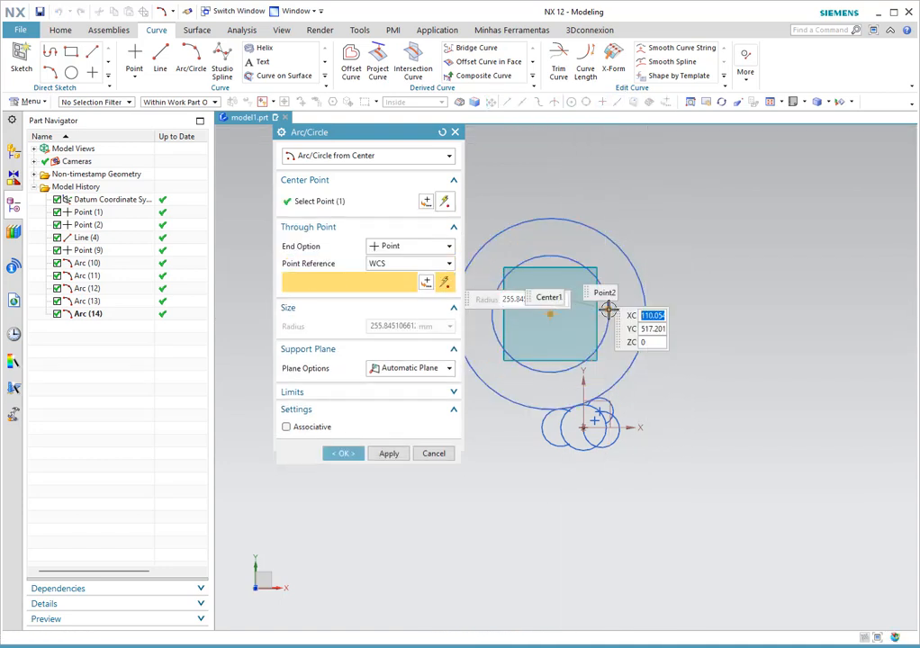
pyautogui.click(609, 309)
pyautogui.click(343, 452)
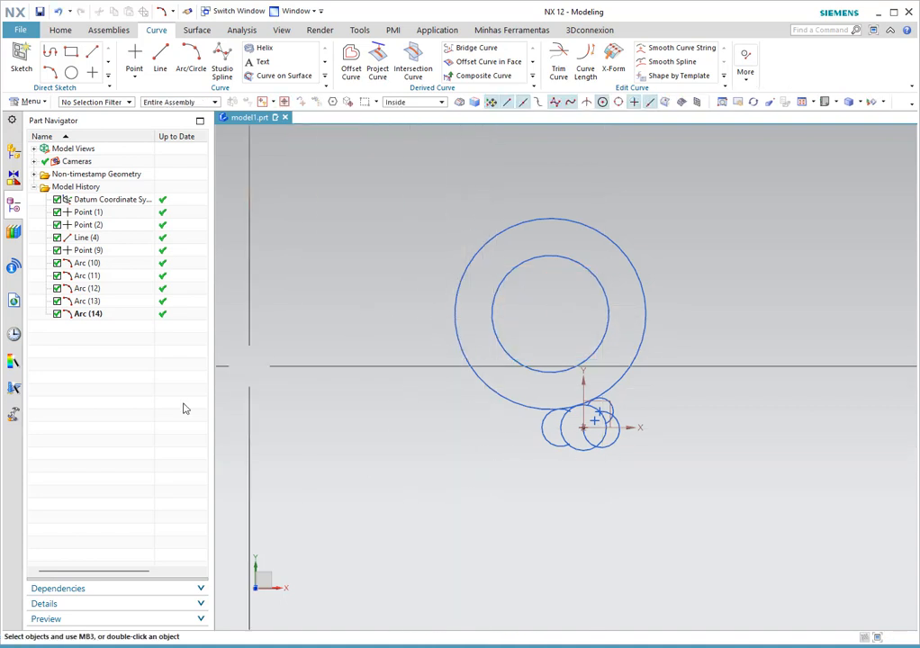
# Select the new inner circle and compare it with the arcs and points listed in the model history.
pyautogui.click(519, 266)
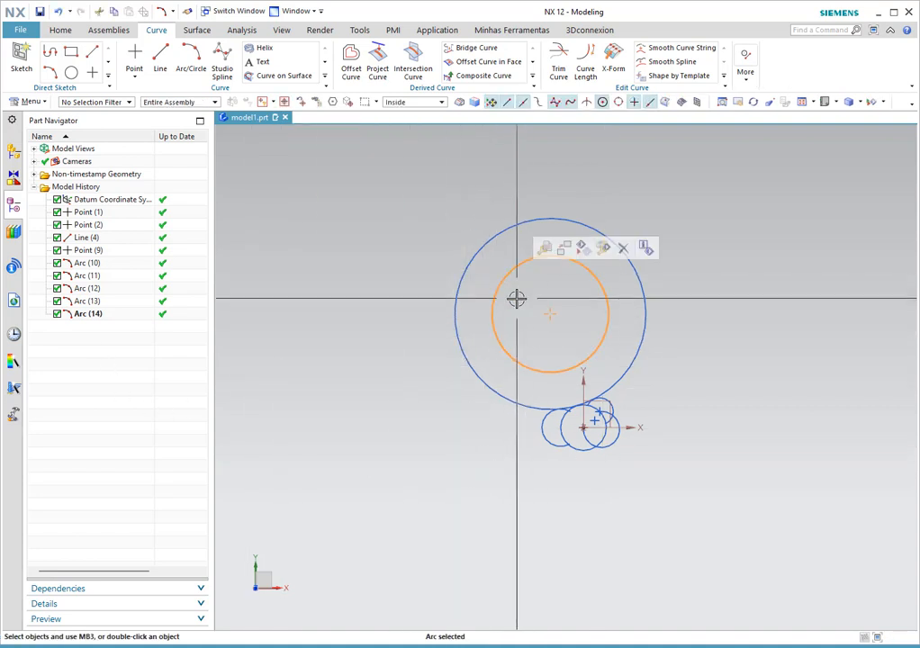
pyautogui.click(83, 314)
pyautogui.click(83, 301)
pyautogui.click(82, 276)
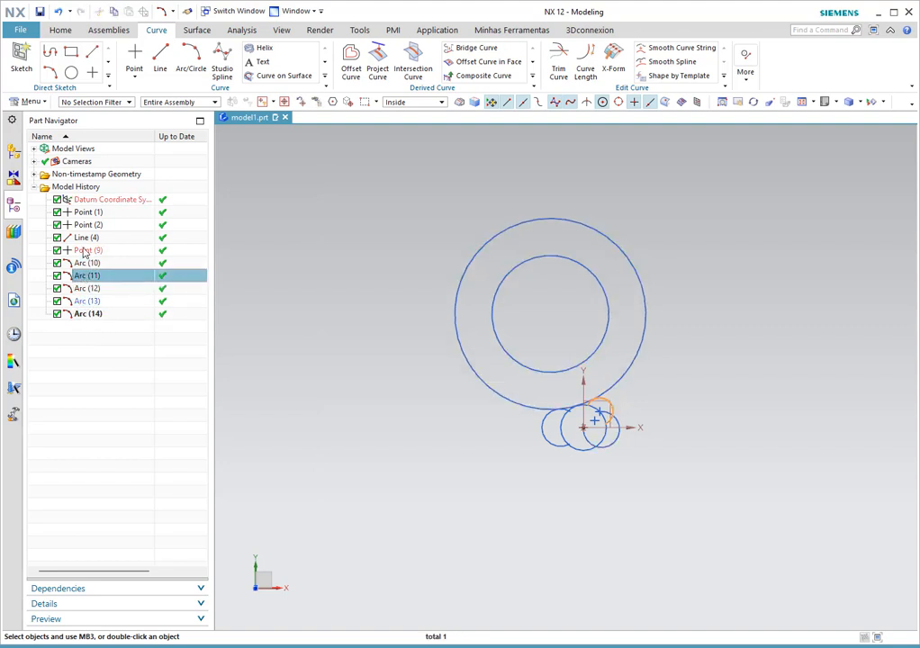
pyautogui.click(88, 225)
pyautogui.click(88, 213)
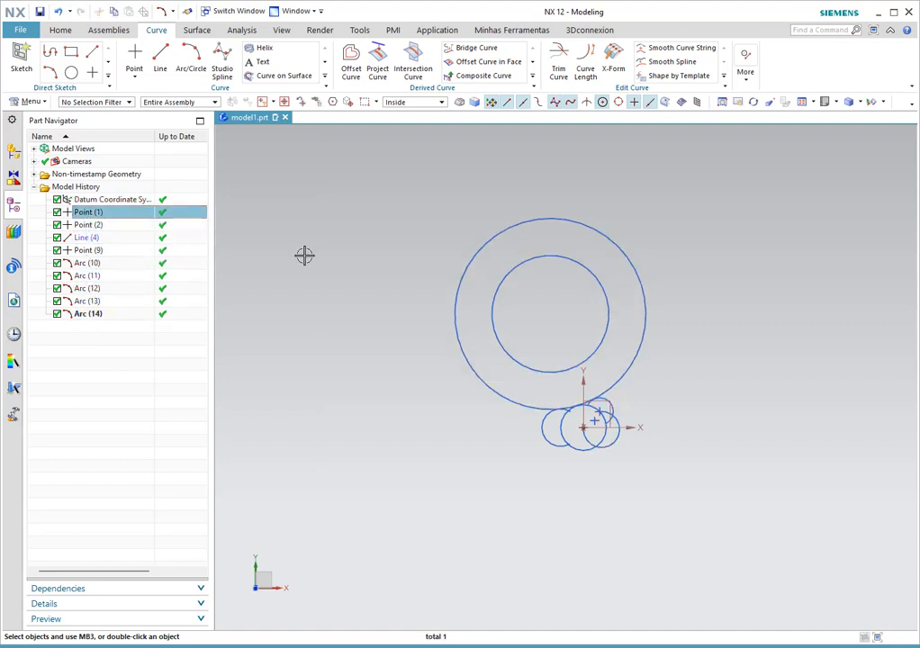
pyautogui.press('Escape')
# Edit the non-associative inner circle and set its diameter to 450 mm.
pyautogui.doubleClick(534, 261)
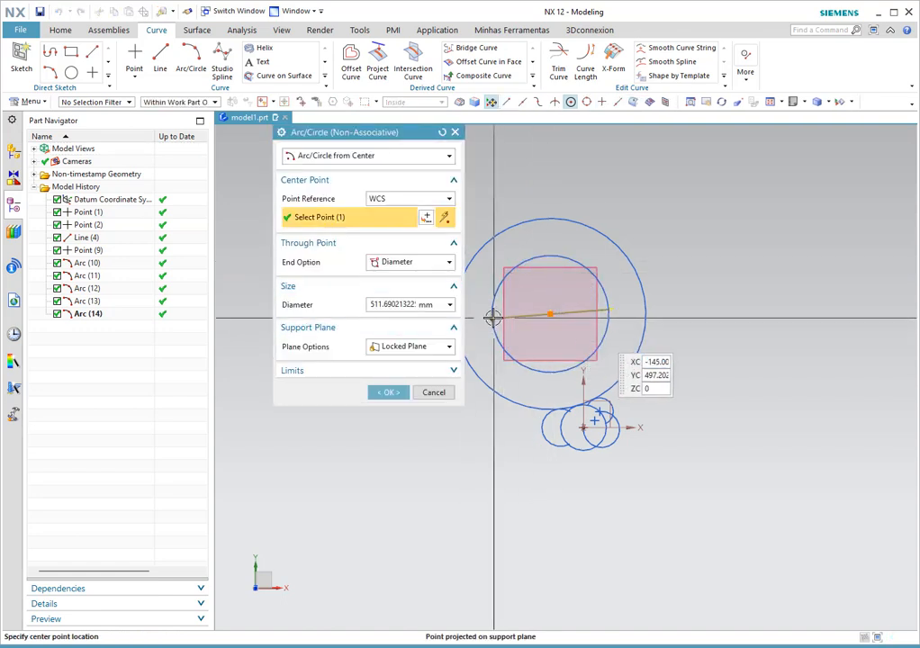
pyautogui.doubleClick(388, 305)
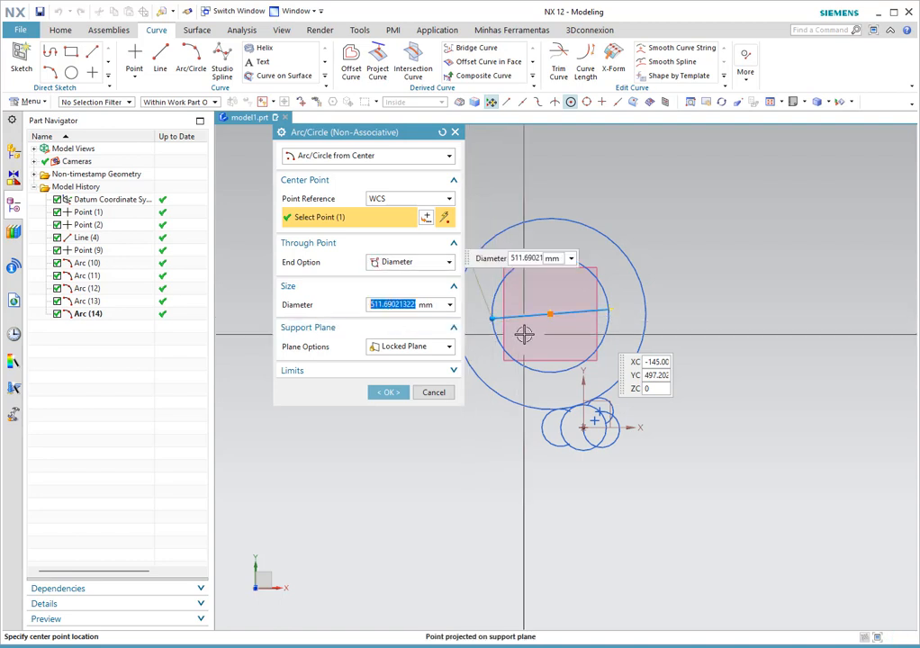
pyautogui.write('450')
pyautogui.press('Return')
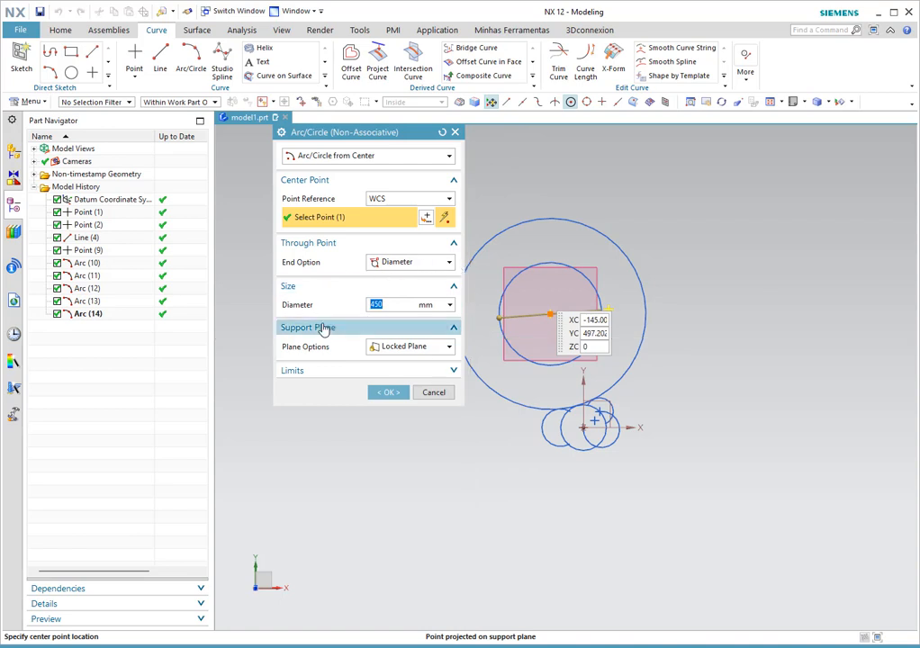
pyautogui.click(396, 394)
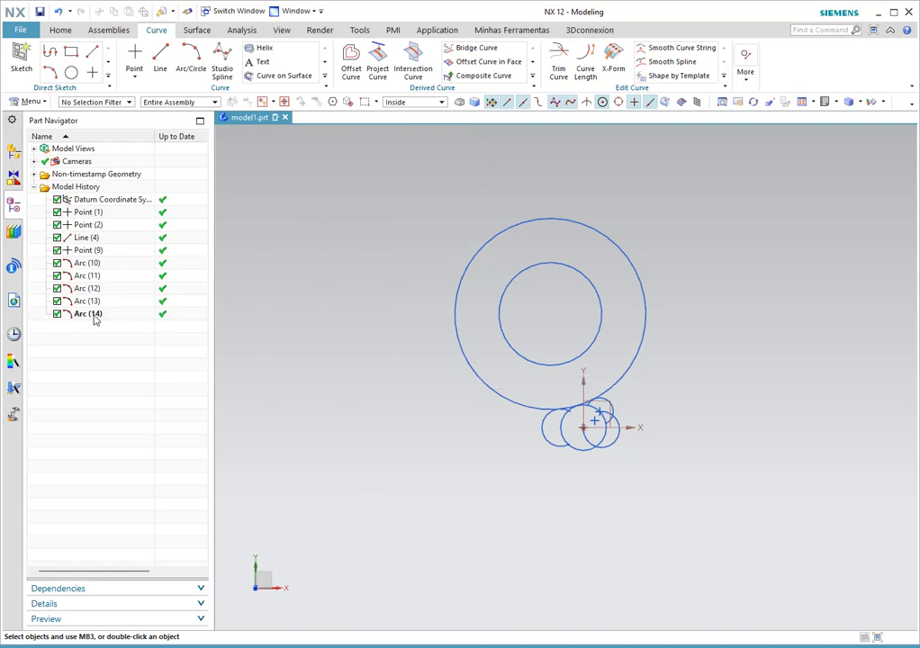
# Examine the resized inner circle, then check which geometry each arc, line and point in the model history corresponds to.
pyautogui.click(601, 306)
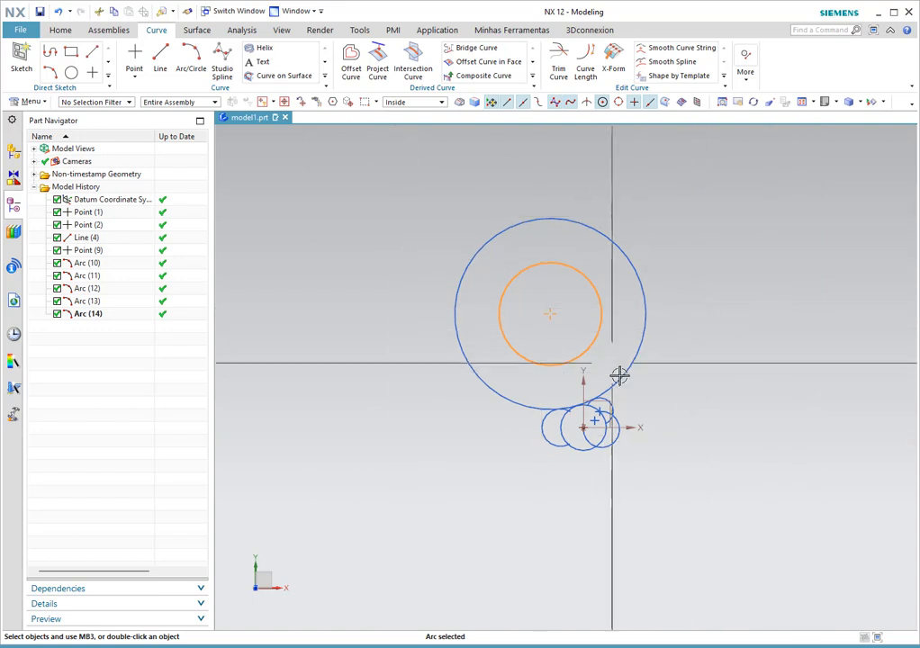
pyautogui.press('Escape')
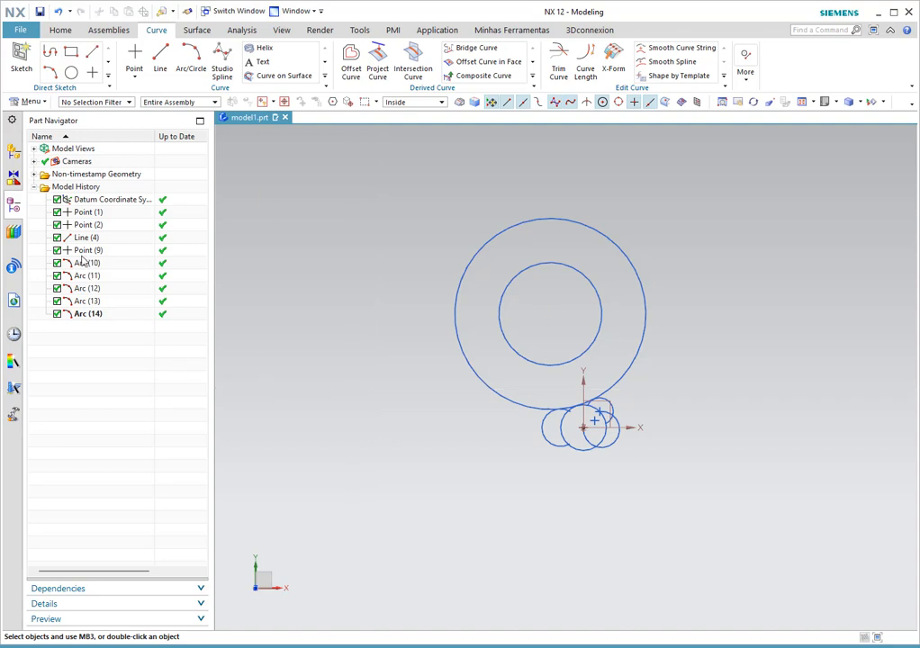
pyautogui.click(80, 303)
pyautogui.click(65, 346)
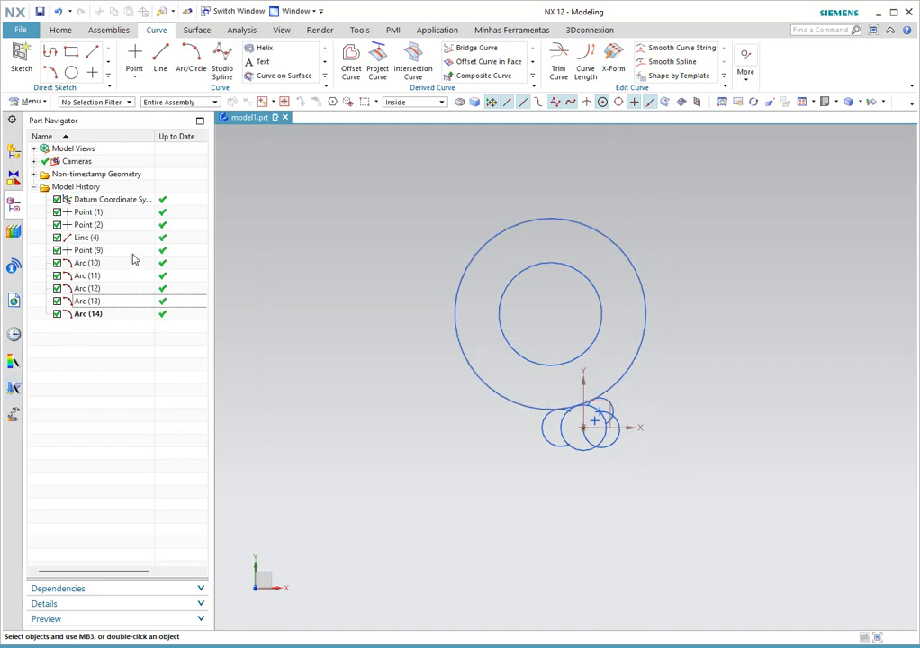
pyautogui.click(83, 313)
pyautogui.click(85, 301)
pyautogui.click(86, 289)
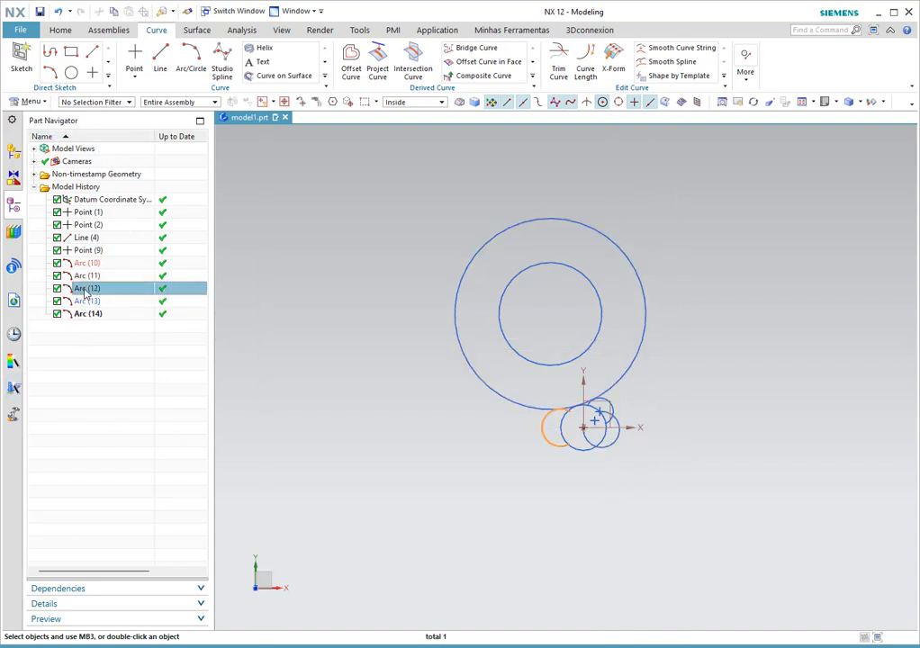
pyautogui.click(84, 275)
pyautogui.click(85, 266)
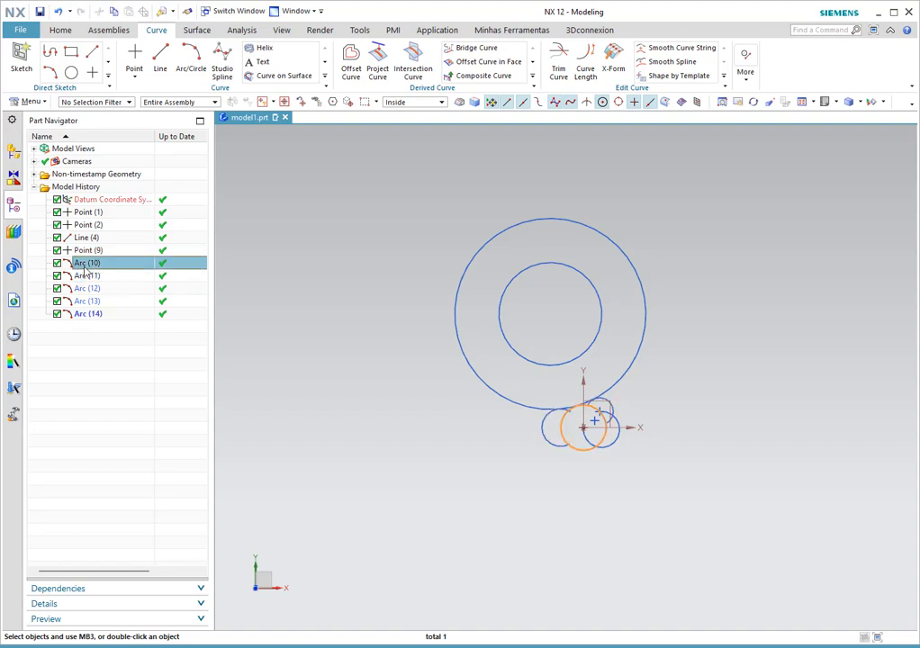
pyautogui.click(86, 250)
pyautogui.click(87, 238)
pyautogui.click(88, 225)
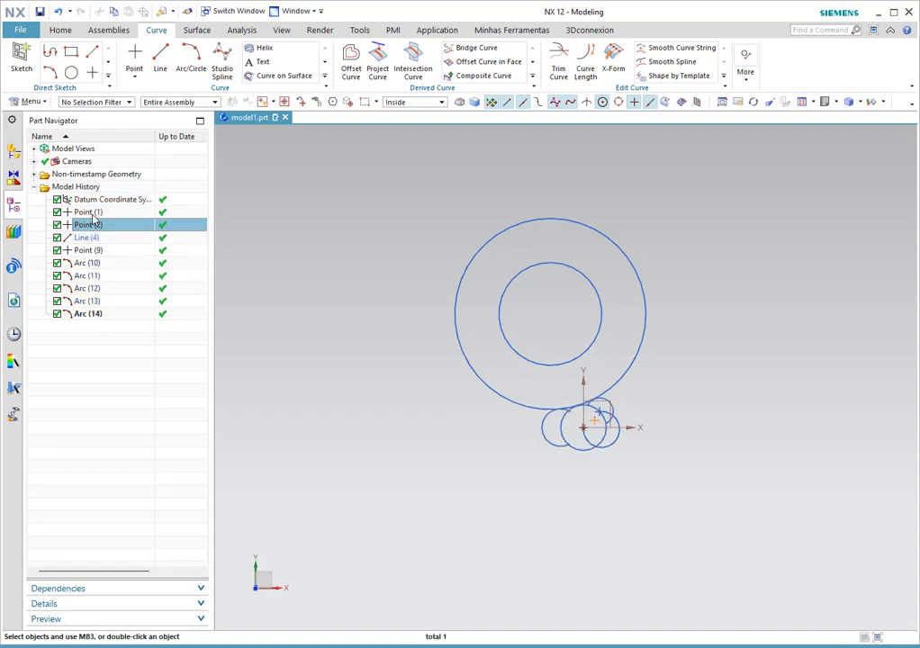
pyautogui.click(90, 213)
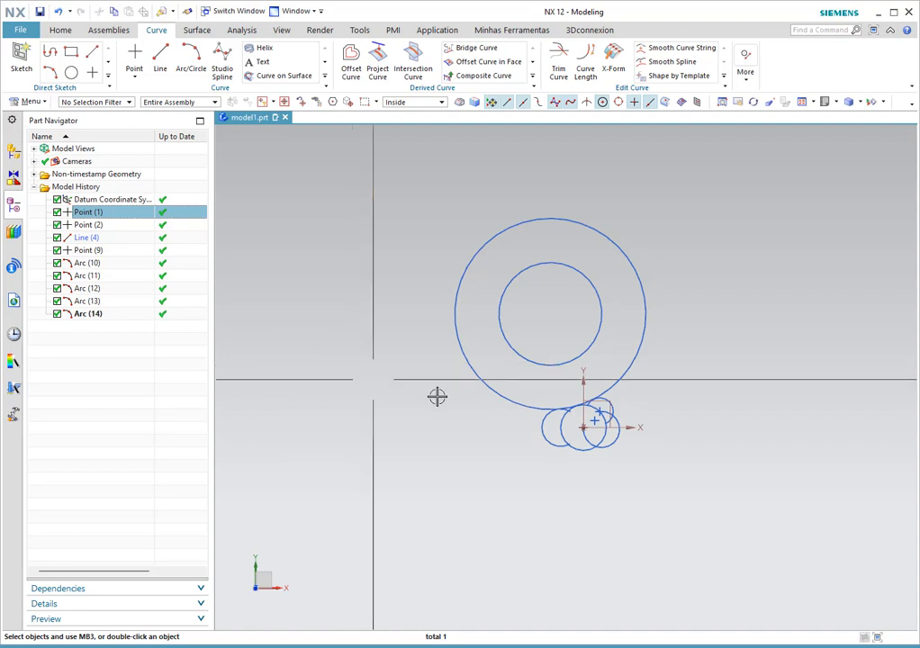
pyautogui.scroll(1, 641, 415)
pyautogui.scroll(-1, 621, 431)
pyautogui.scroll(1, 632, 334)
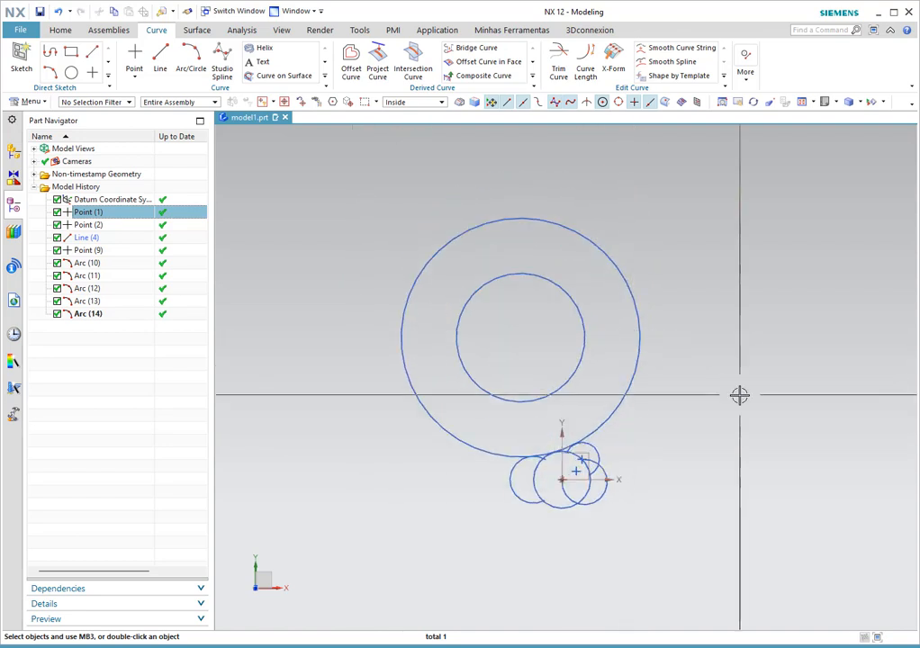